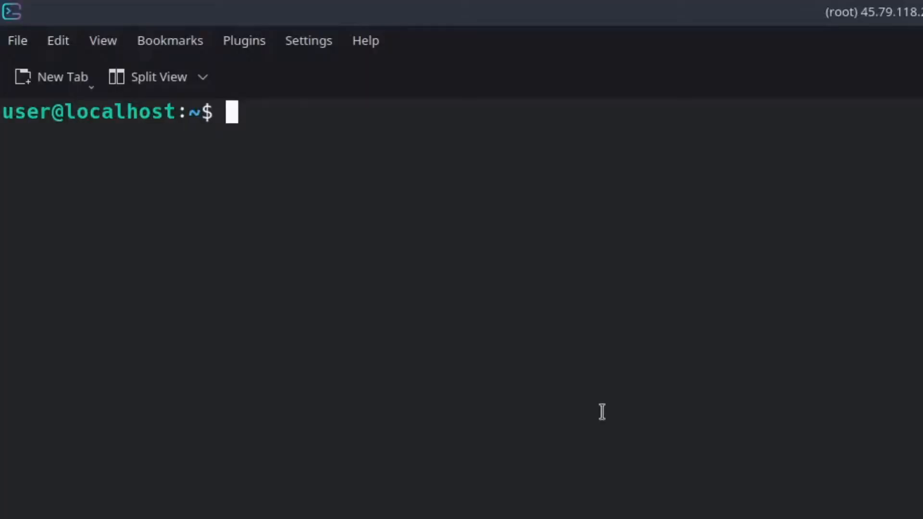
text(sudo ap)
text(t u)
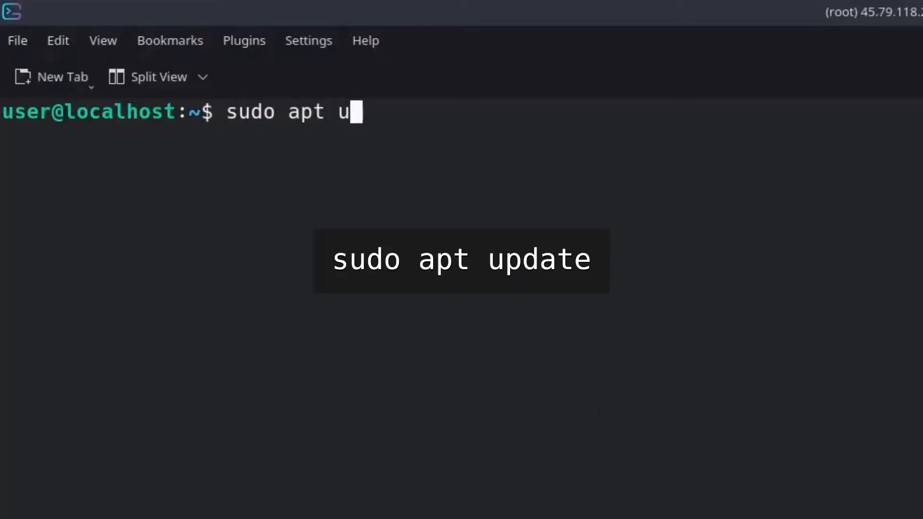
text(pdate)
Refresh the package lists with sudo apt update, supplying the administrator password.
key(Return)
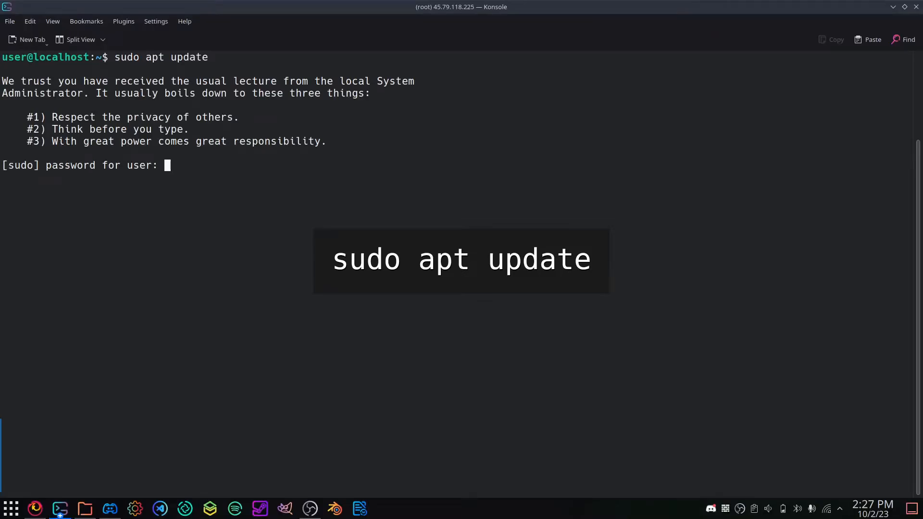
key(Return)
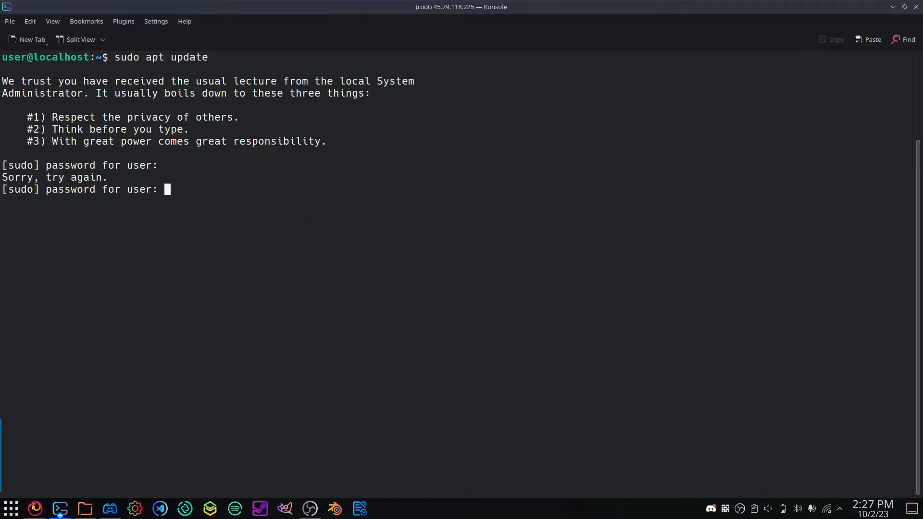
key(Return)
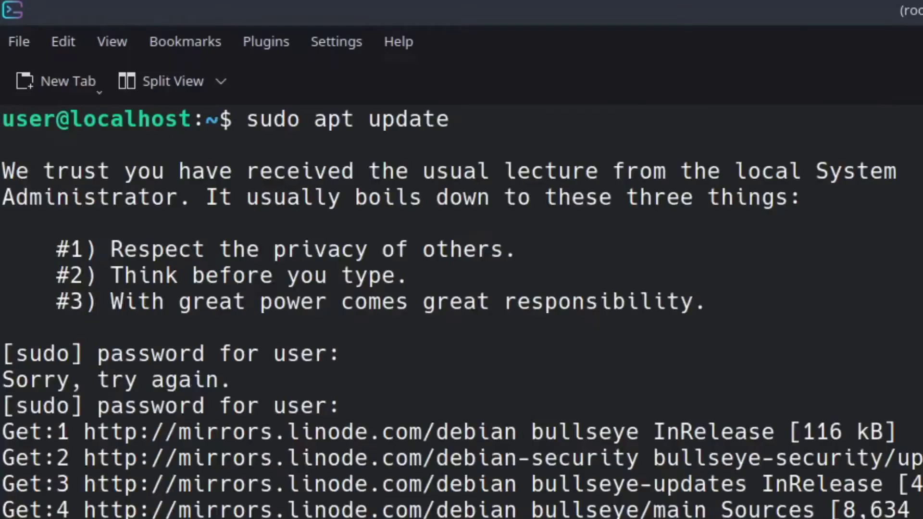
Install tmux with sudo apt install, confirming the dependency prompt.
key(ctrl+l)
text(sudo apt)
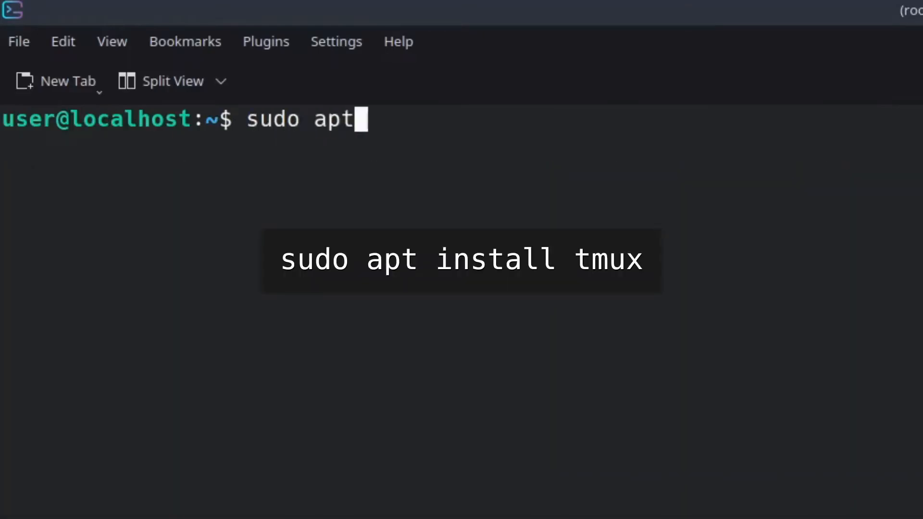
text( install tmux)
key(Return)
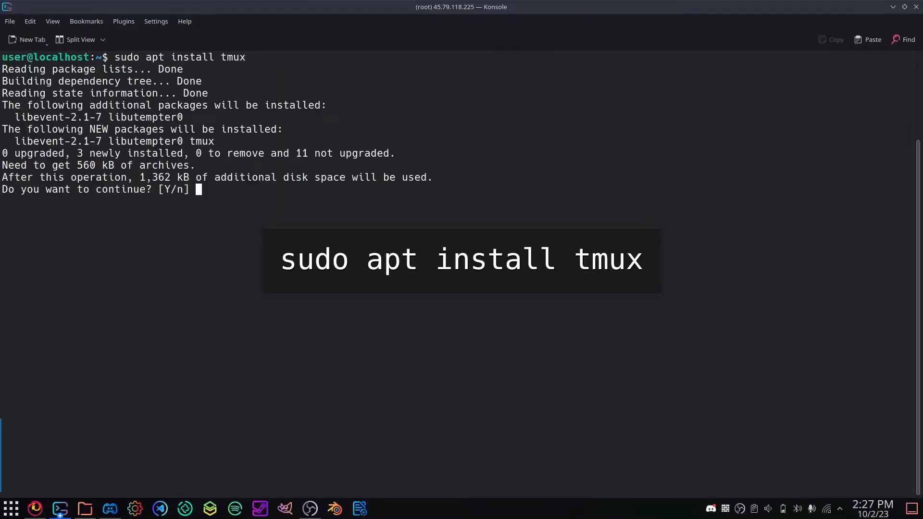
text(y)
key(Return)
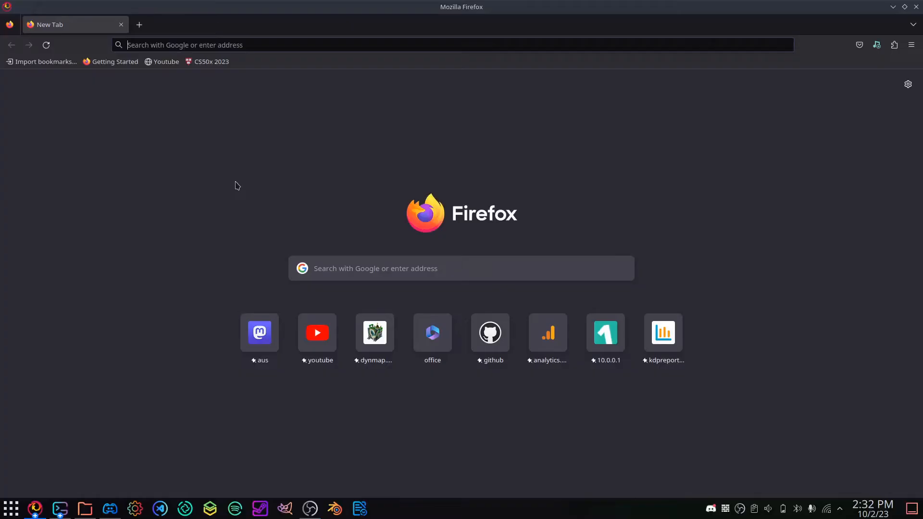
Load papermc.io/downloads, copy the build #392 download link, and return to Konsole.
text(https://papermc.io/downloads)
key(Return)
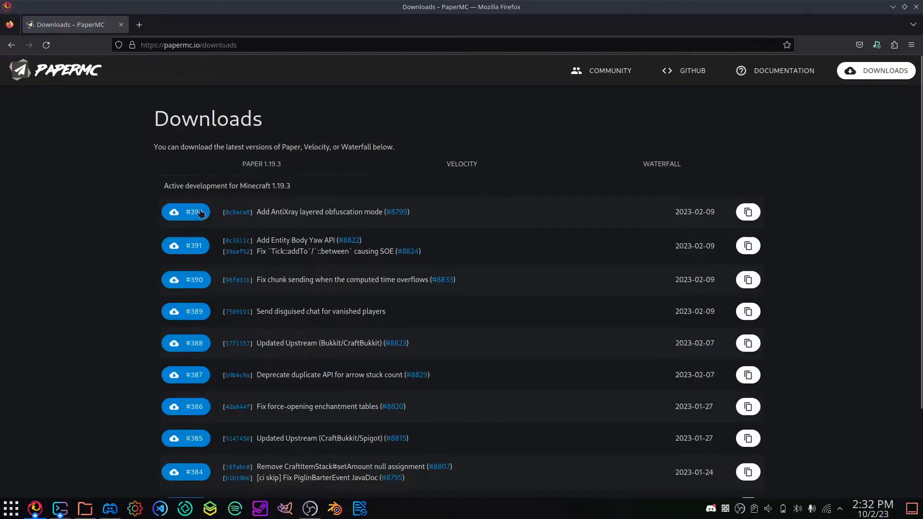
right_click(199, 213)
click(267, 294)
click(60, 508)
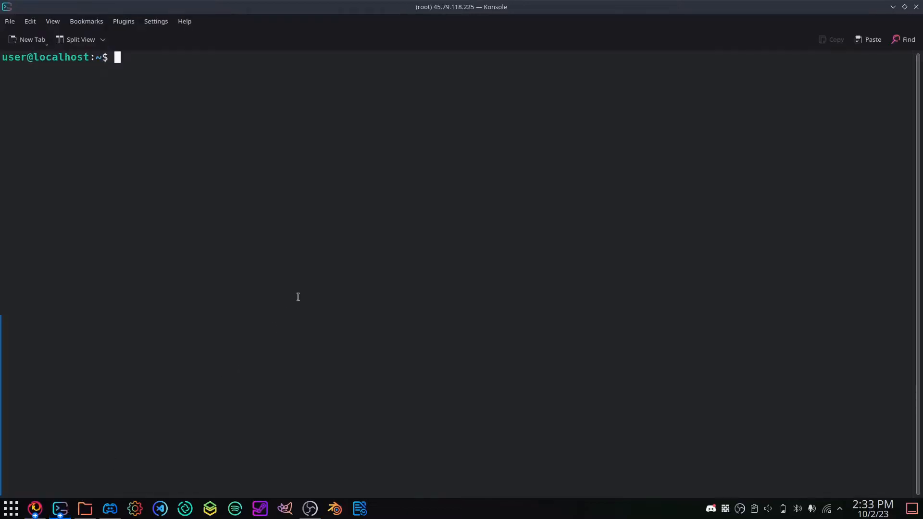
text(mkdir )
text(mi)
text(necraft-ser)
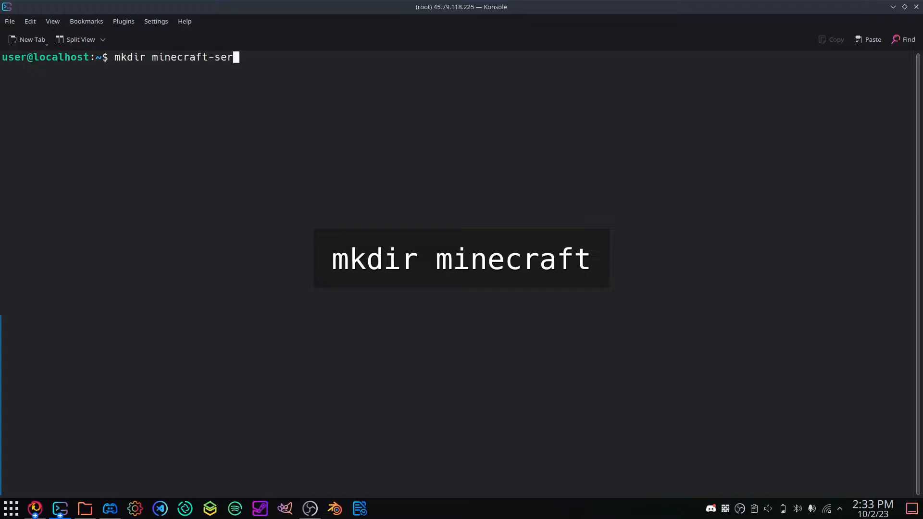
text(ver)
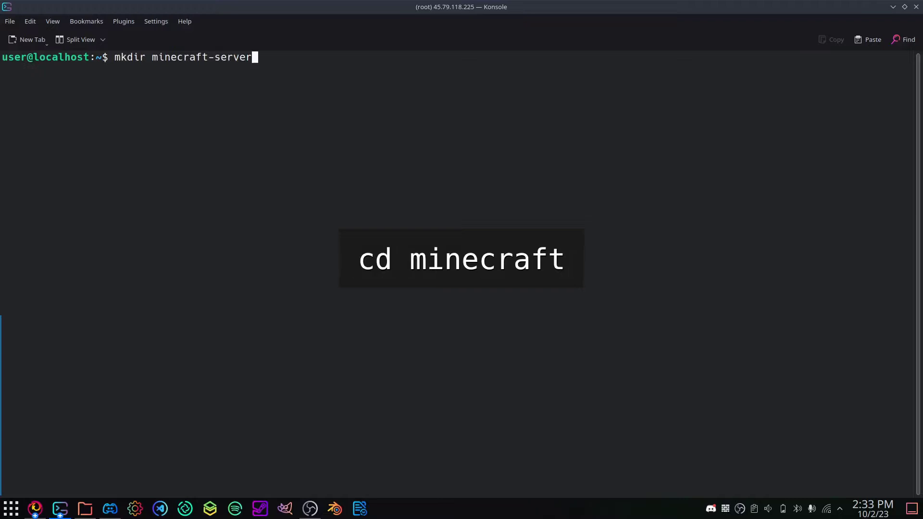
Create and enter the minecraft-server folder, then wget the Paper build 392 jar into it.
key(Return)
text(cd )
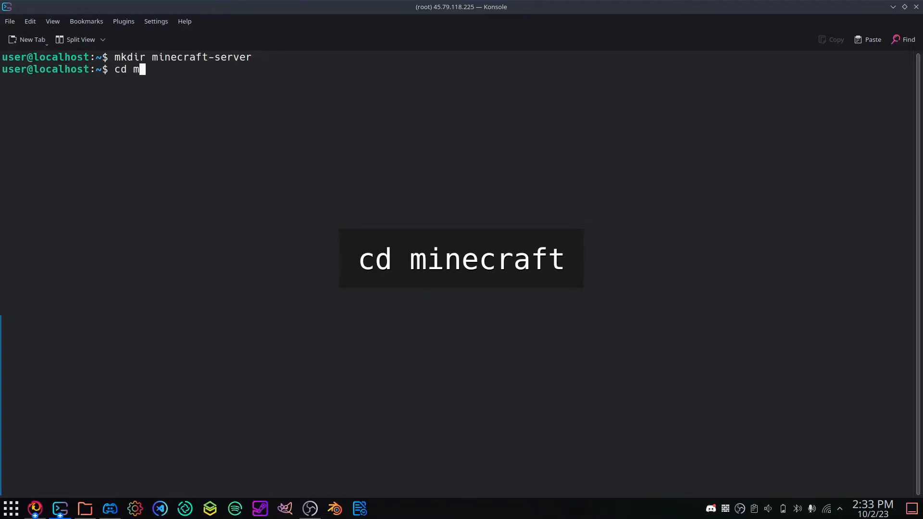
text(mi)
text(necraft-ser)
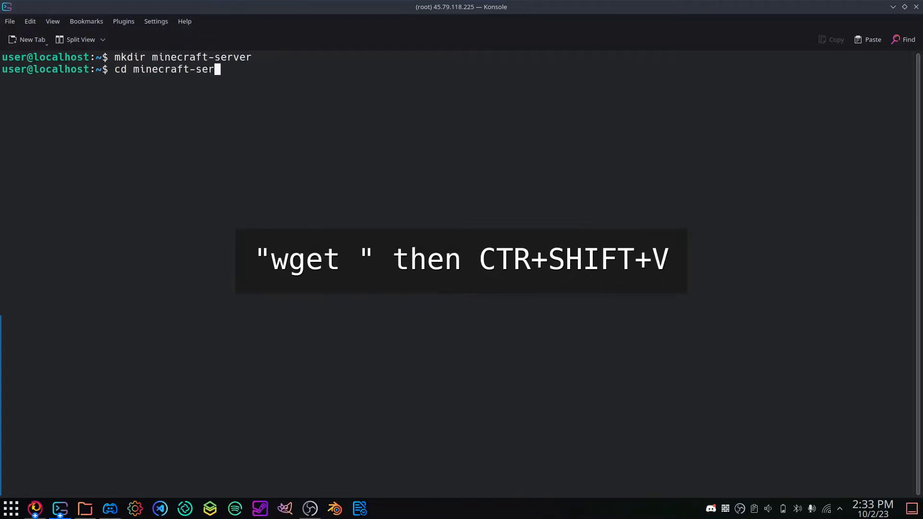
text(ver)
key(Return)
text(w)
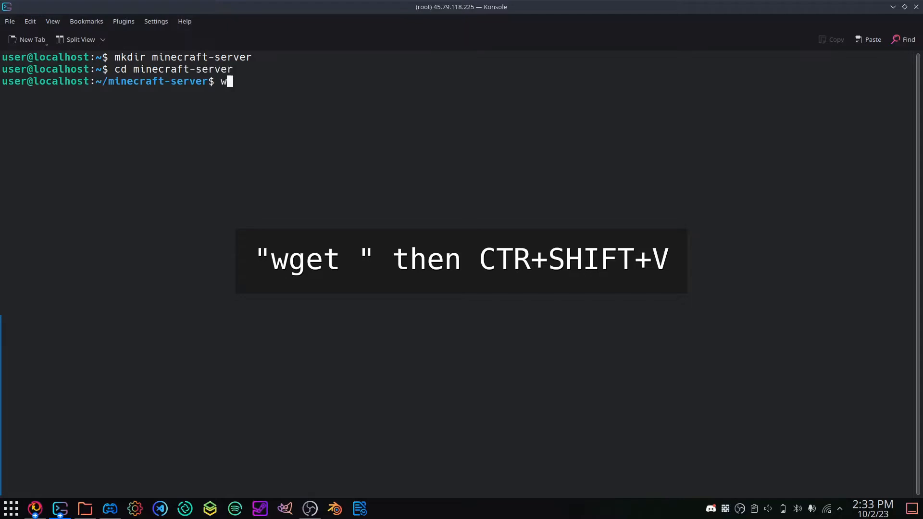
text(get)
text(https://api.papermc.io/v2/projects/paper/versions/1.19.3/builds/392/downloads/paper-1.19.3-392.jar)
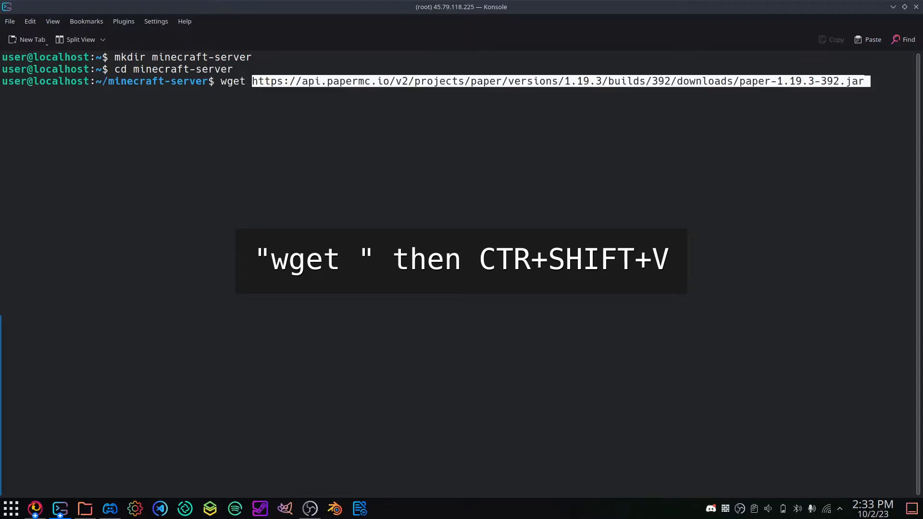
key(Return)
text(ls)
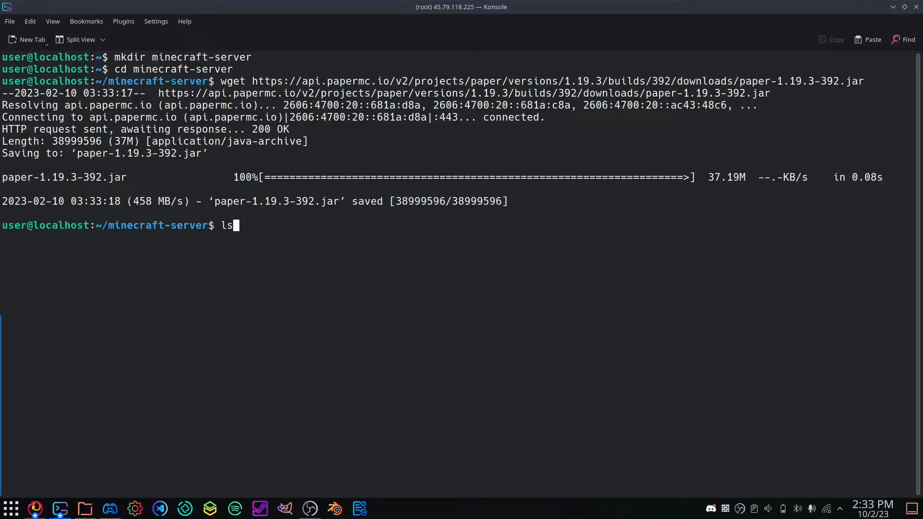
List the folder to confirm paper-1.19.3-392.jar, then launch it with java -jar.
key(Return)
drag(128, 238, 2, 237)
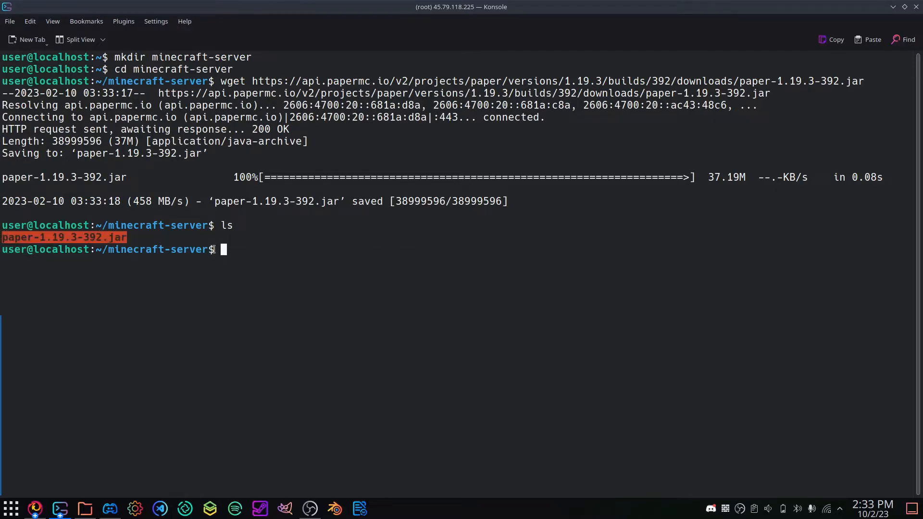
click(345, 261)
text(jav)
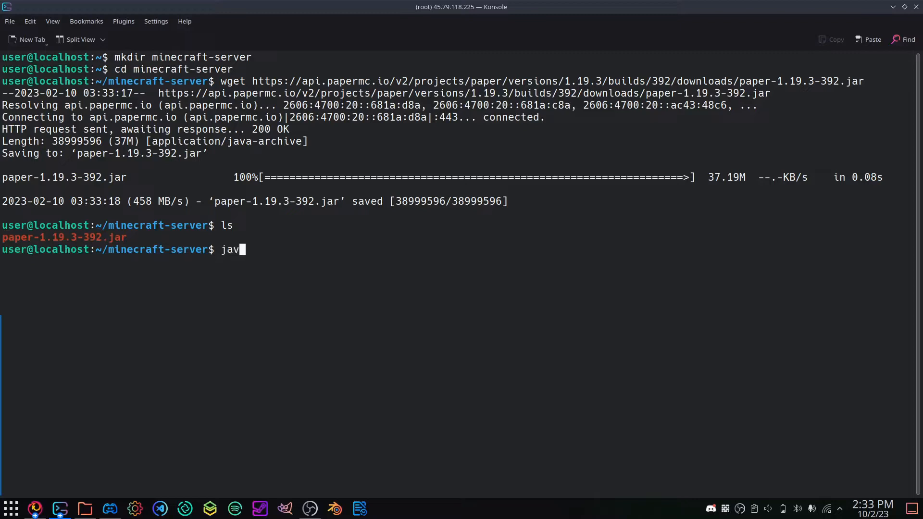
text(a -jar pa)
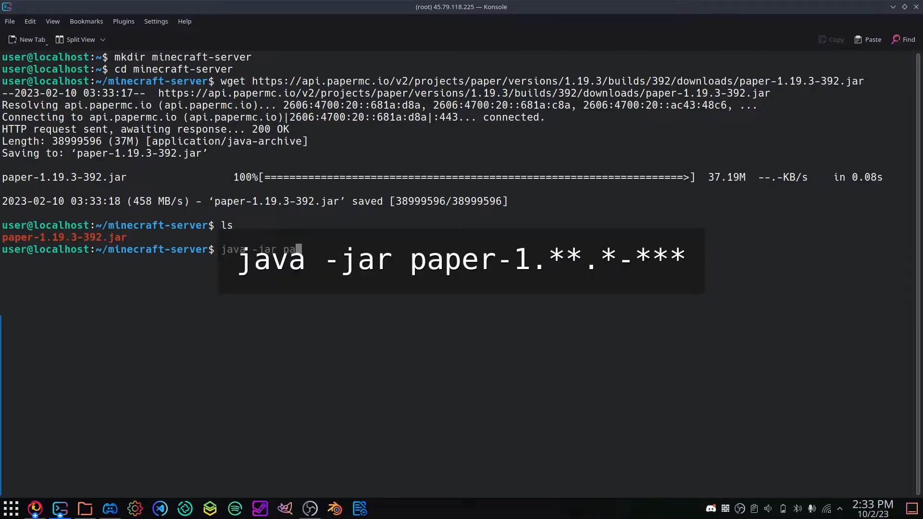
text(per-1.19.)
text(3-3)
text(92.)
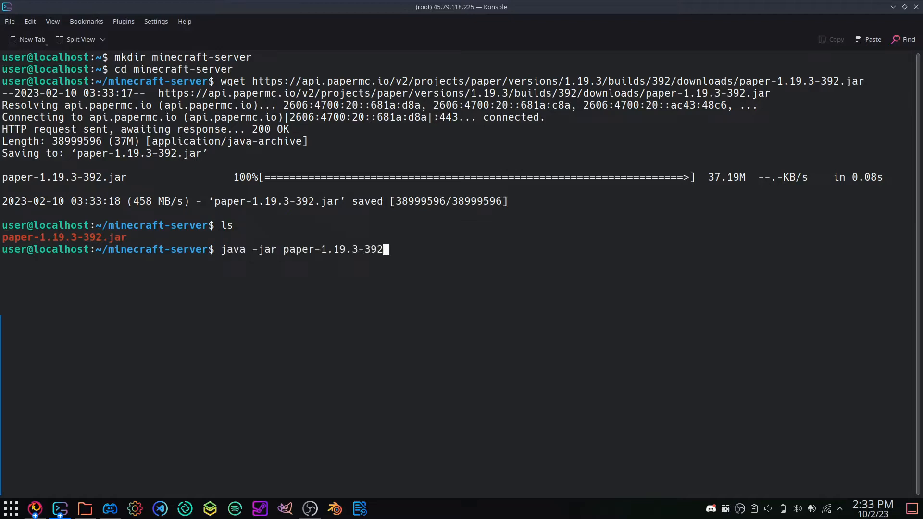
text(jar)
key(Return)
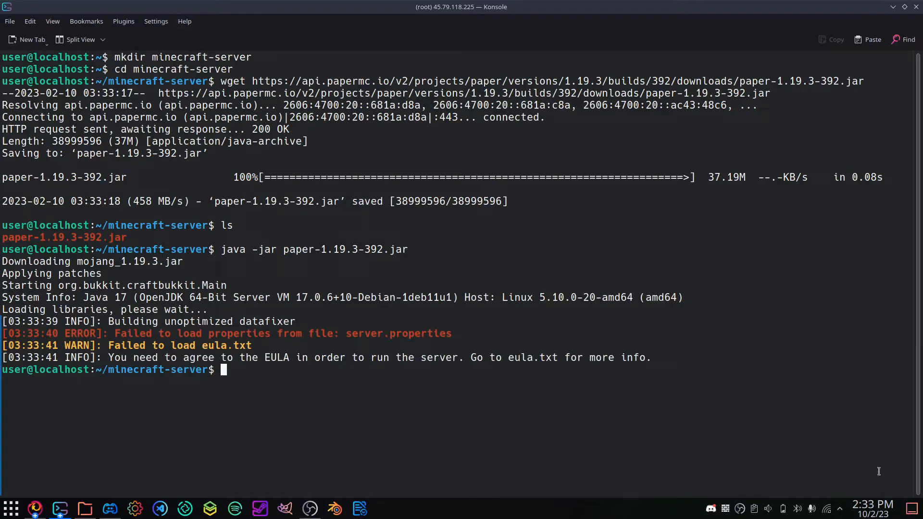
text(ls)
List the generated server files and highlight eula.txt and server.properties.
key(Return)
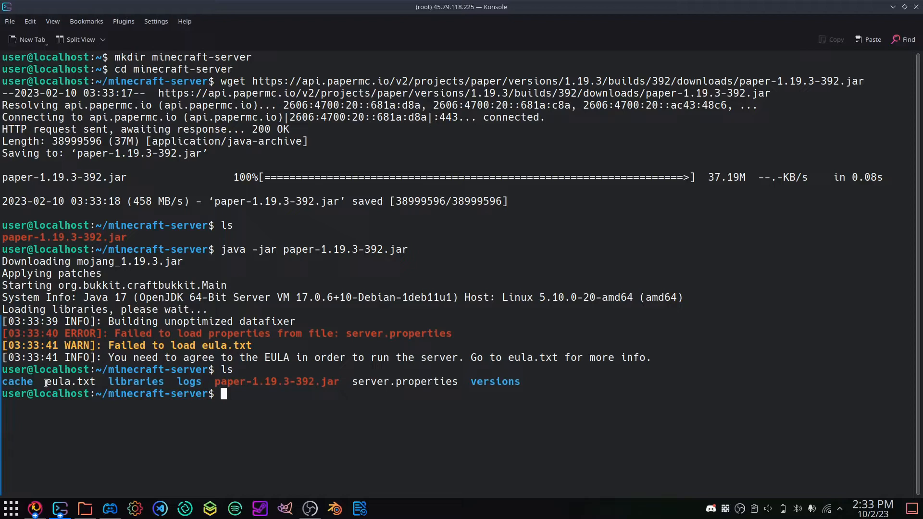
drag(44, 382, 89, 382)
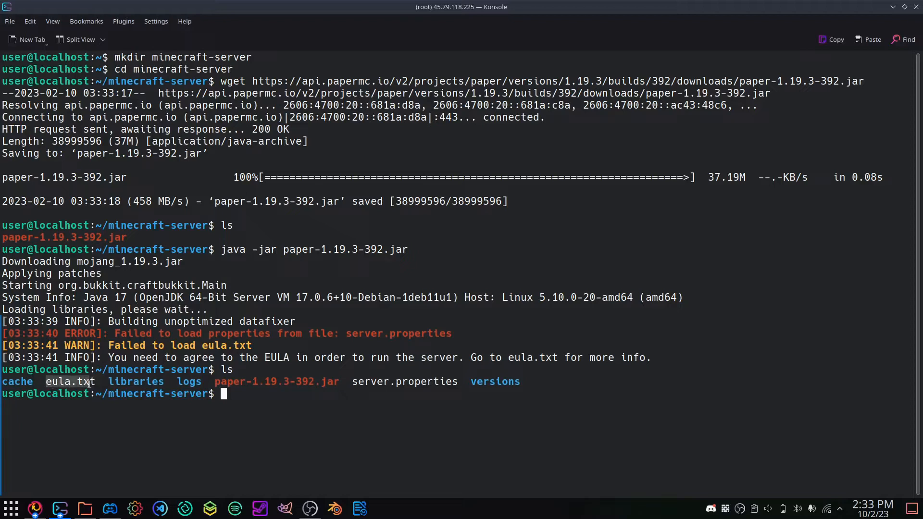
drag(352, 381, 454, 381)
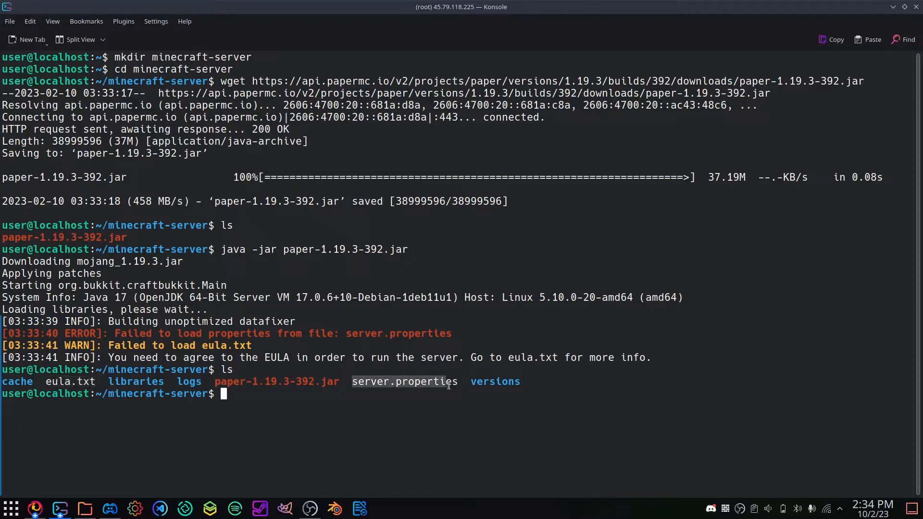
drag(375, 381, 452, 382)
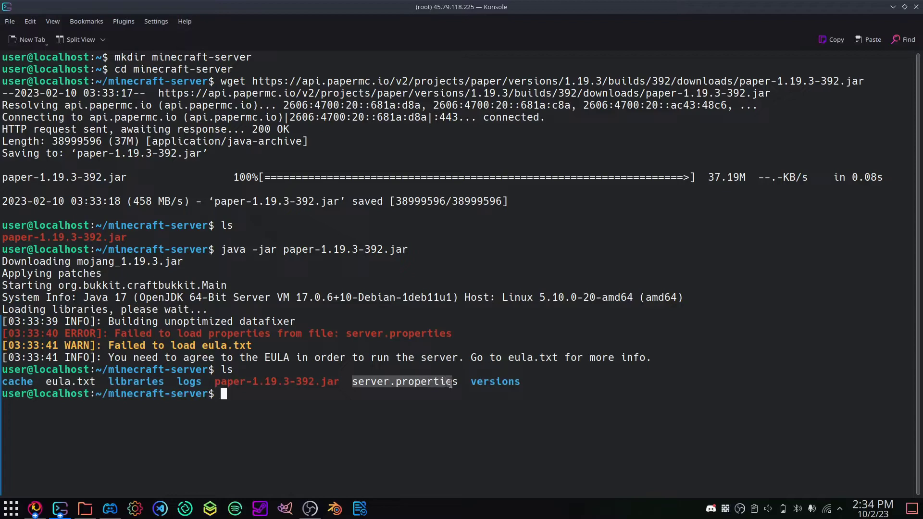
click(372, 436)
text(sudo n)
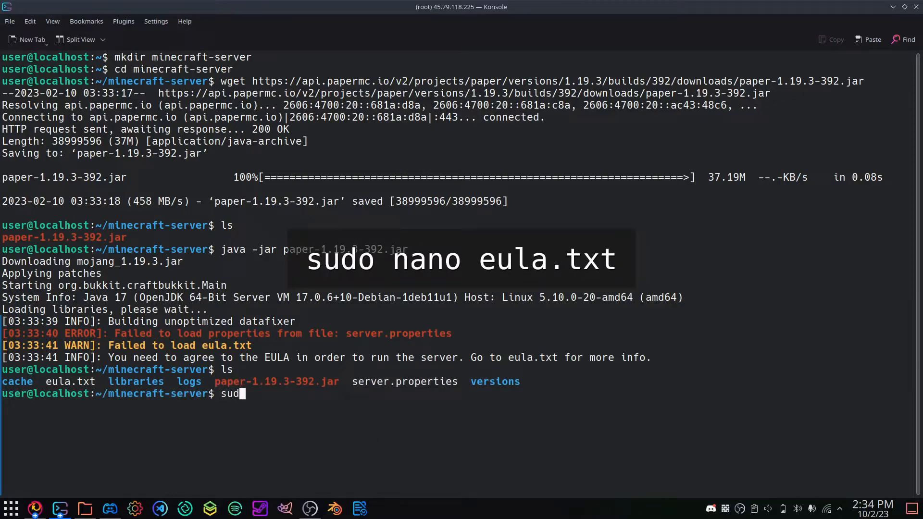
text(ano eula.)
text(txt)
Edit eula.txt in nano, replacing eula=false with eula=true.
key(Return)
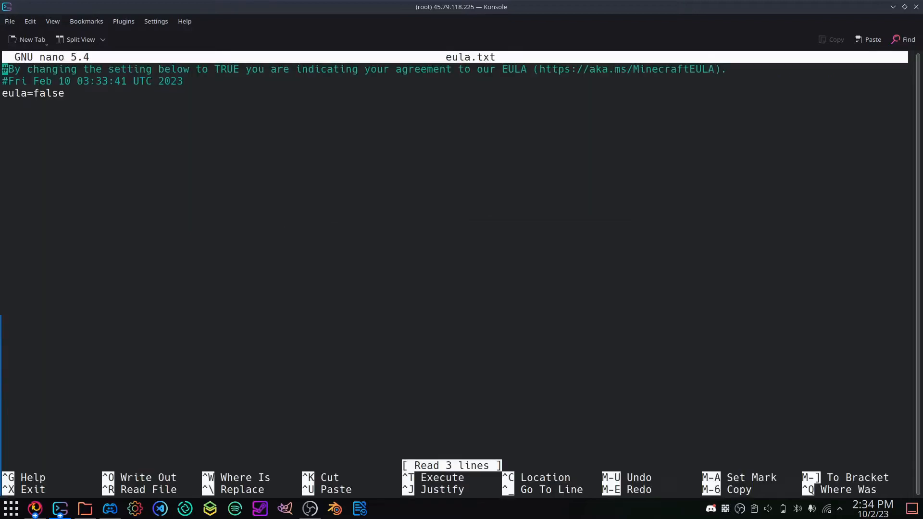
key(Right)
key(Right)
key(Right)
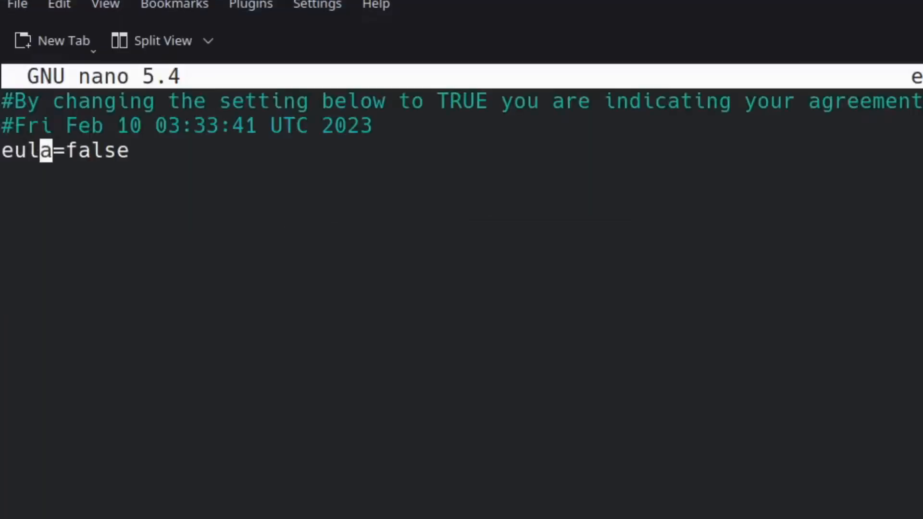
key(Right)
key(Right)
key(Right)
key(Right)
key(Right)
key(Right)
key(BackSpace)
key(BackSpace)
key(BackSpace)
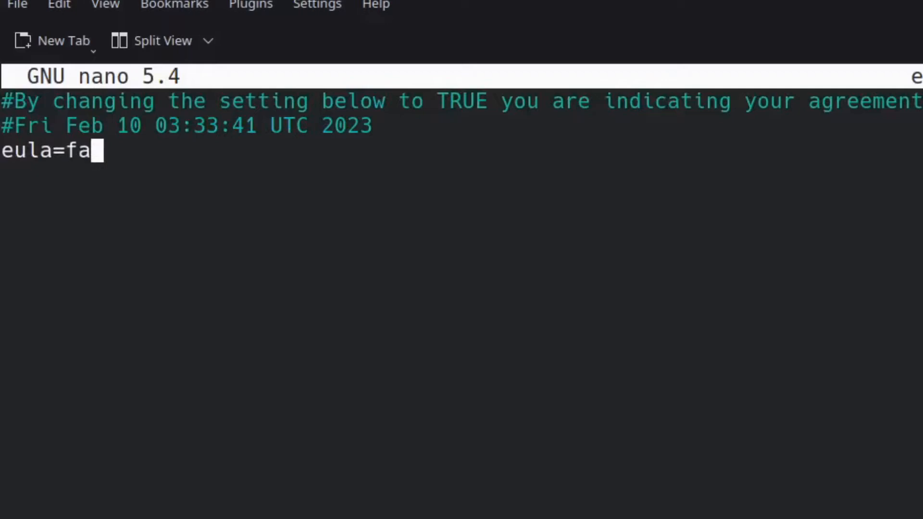
key(BackSpace)
key(BackSpace)
key(BackSpace)
text(=tr)
text(ue)
Save eula.txt and exit nano back to the shell prompt.
key(ctrl+o)
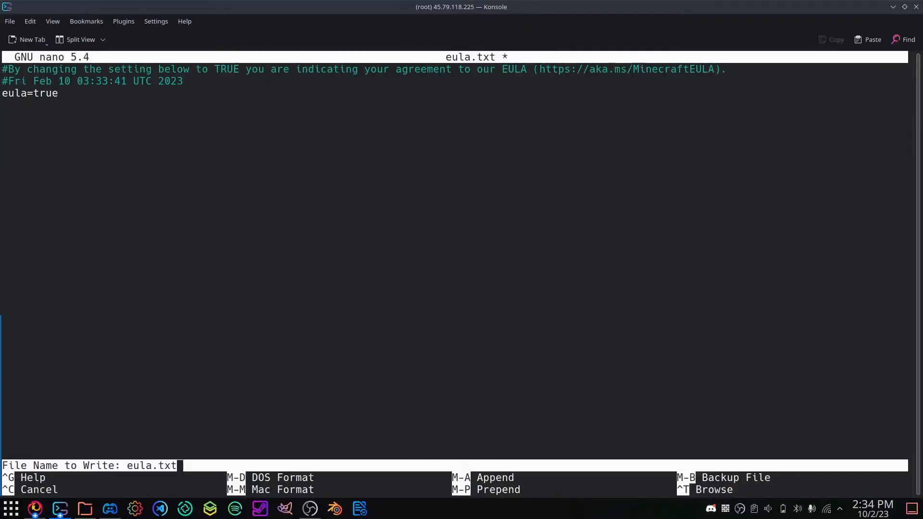
key(Return)
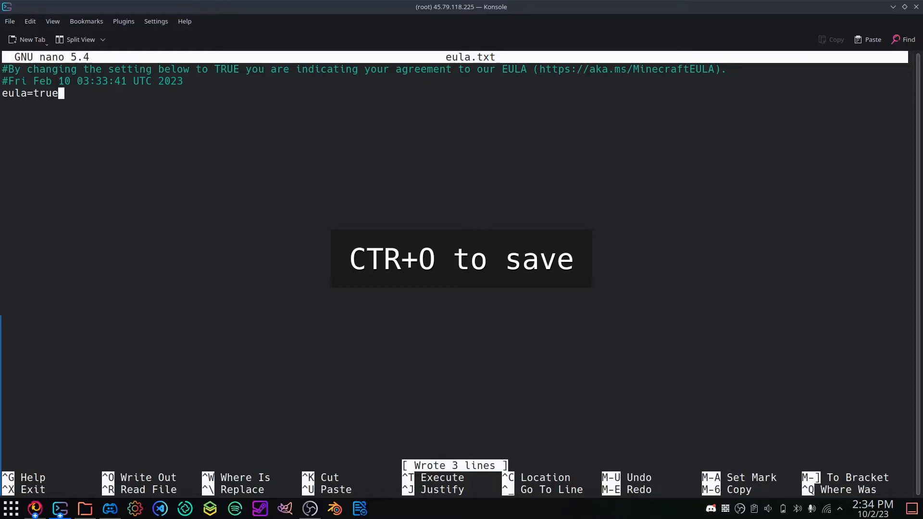
key(ctrl+x)
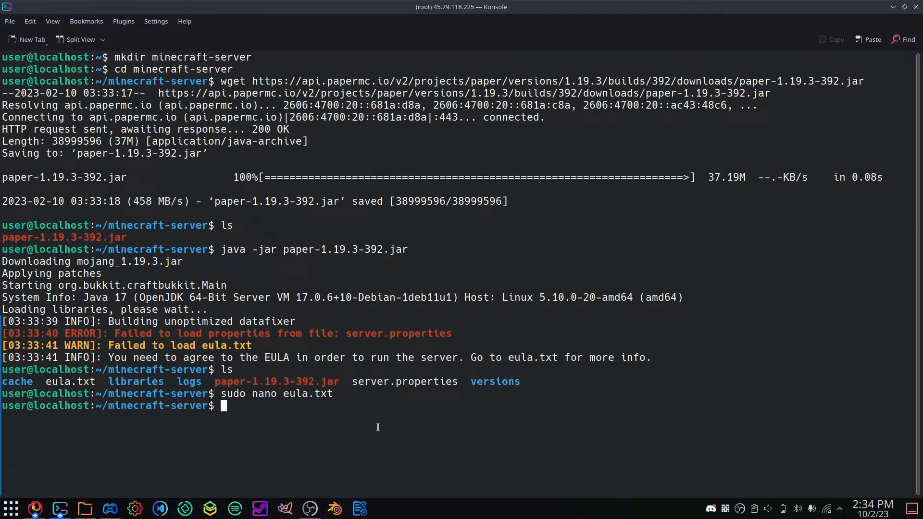
text(s)
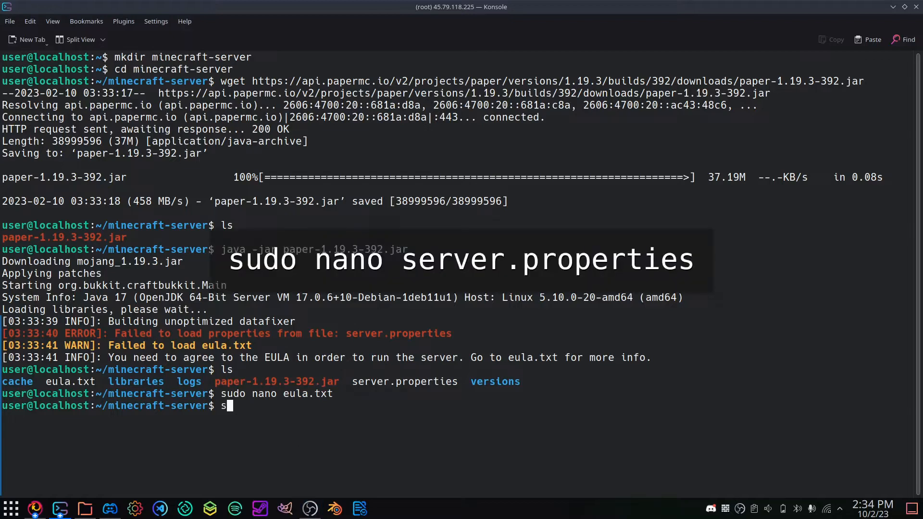
text(udo nano server)
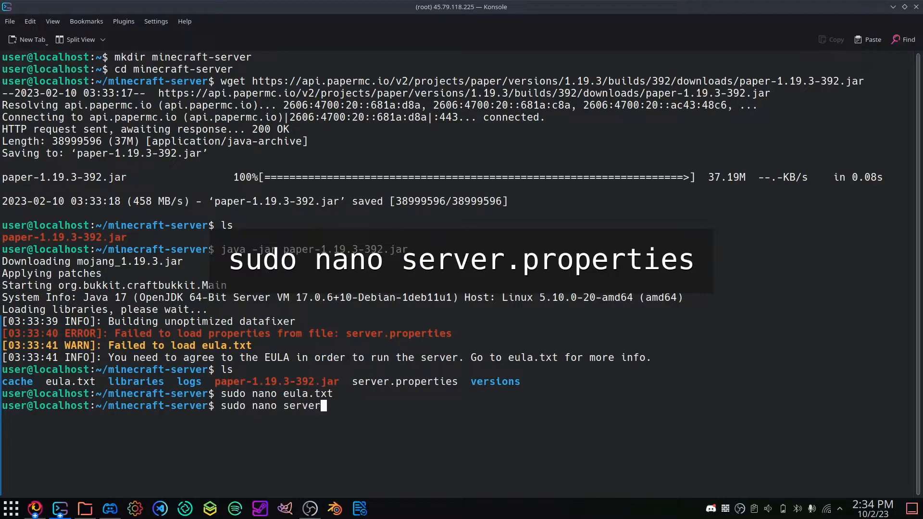
text(.properties)
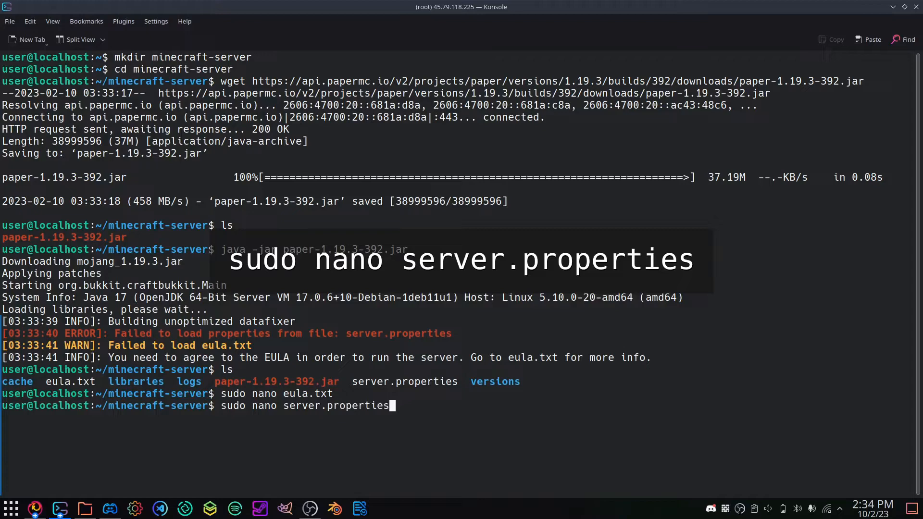
Edit server.properties in nano, clearing the old A Minecraft Server motd text.
key(Return)
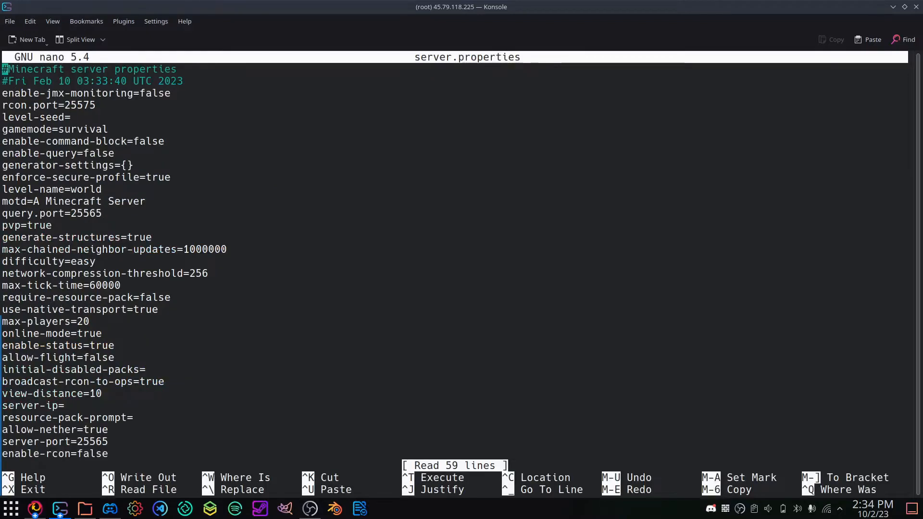
key(Down)
key(Down)
key(Down)
key(Down)
key(Down)
key(Down)
key(Down)
key(Down)
key(Down)
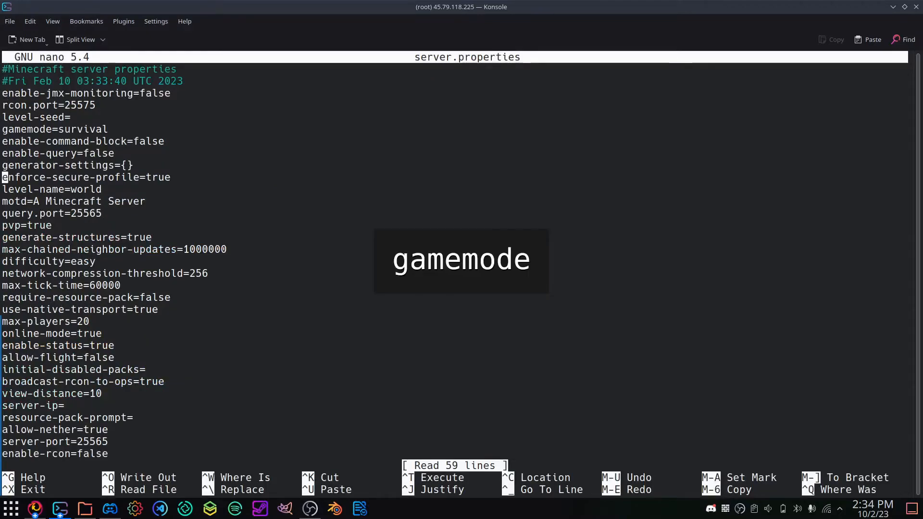
key(Down)
key(Down)
key(Right)
key(Right)
key(ctrl+Right)
key(ctrl+Right)
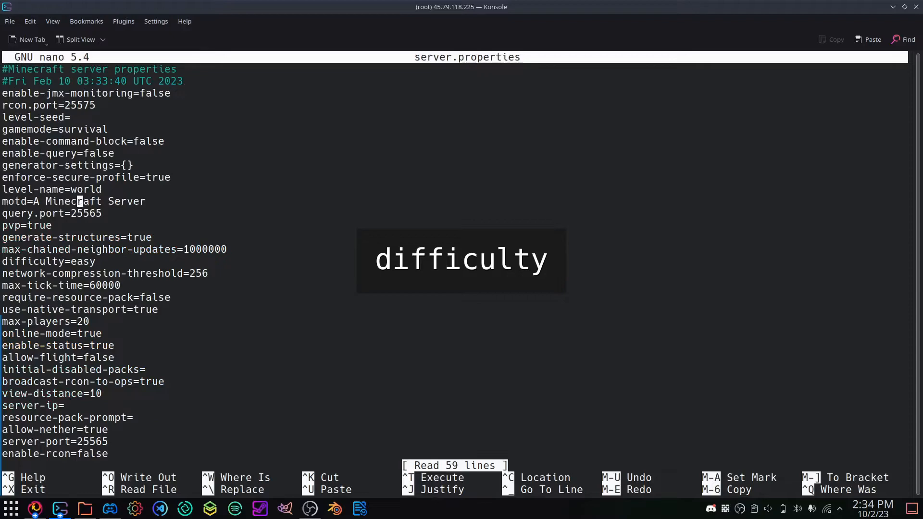
key(ctrl+Right)
key(End)
key(BackSpace)
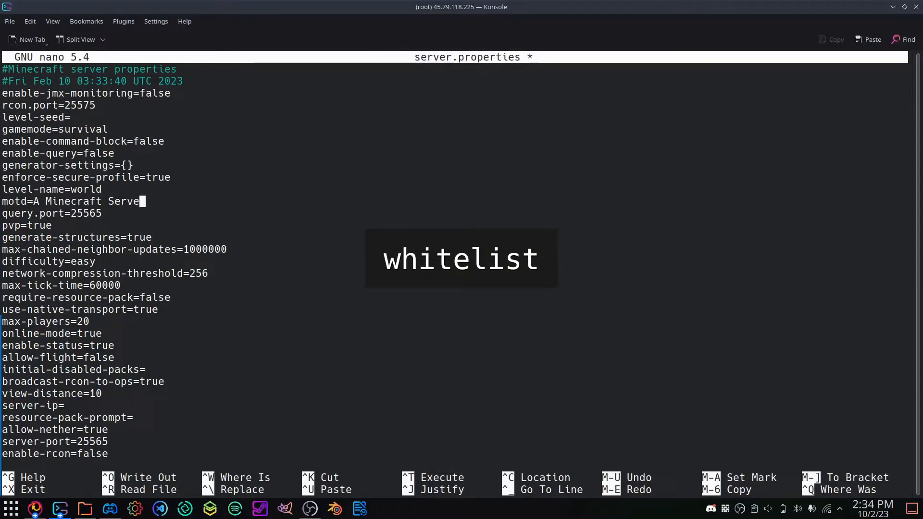
key(BackSpace)
key(BackSpace)
key(BackSpace)
key(BackSpace)
key(BackSpace)
key(BackSpace)
text([)
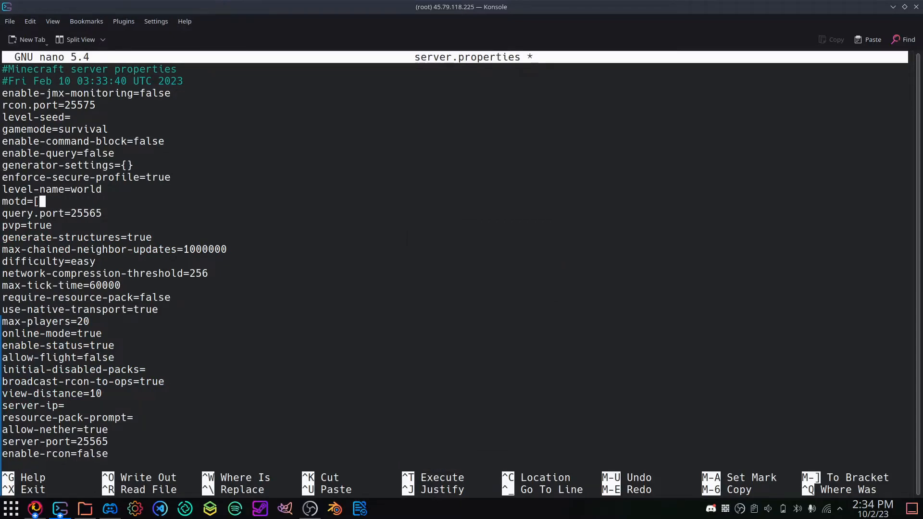
text(Put)
text( de)
text(s)
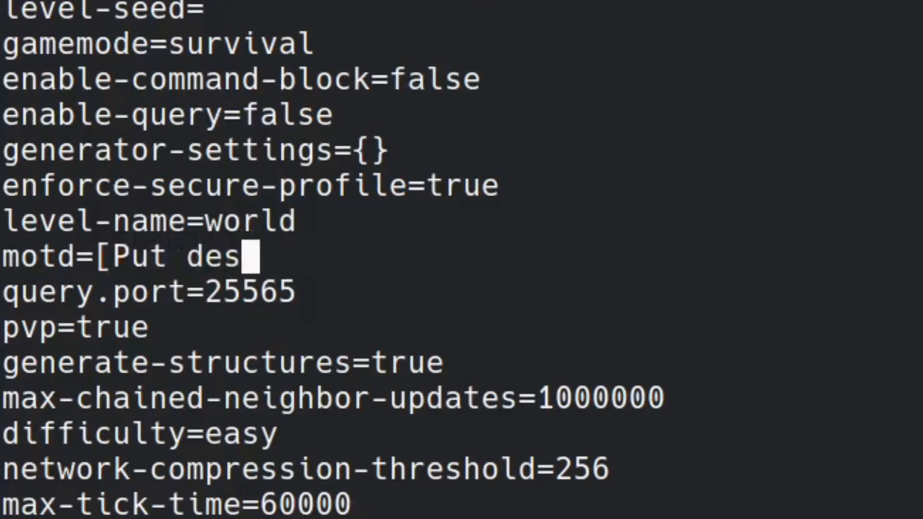
text(ciription her)
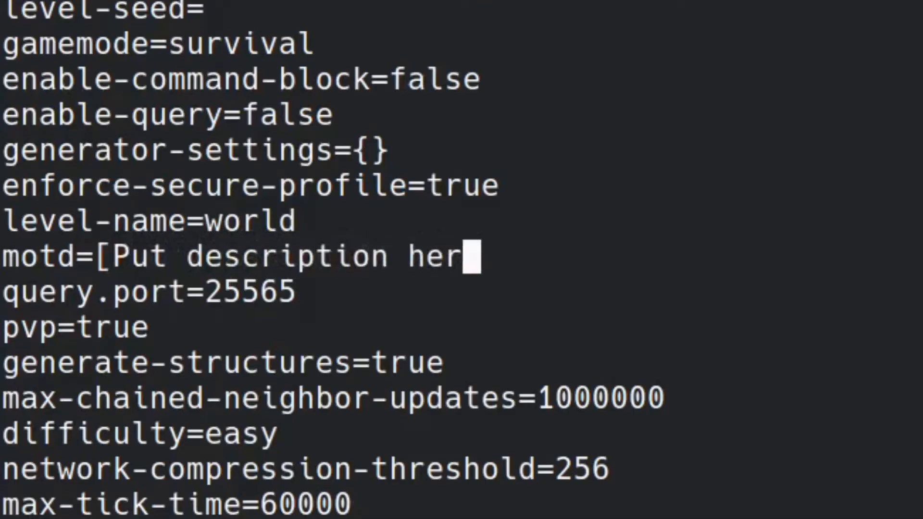
text(e])
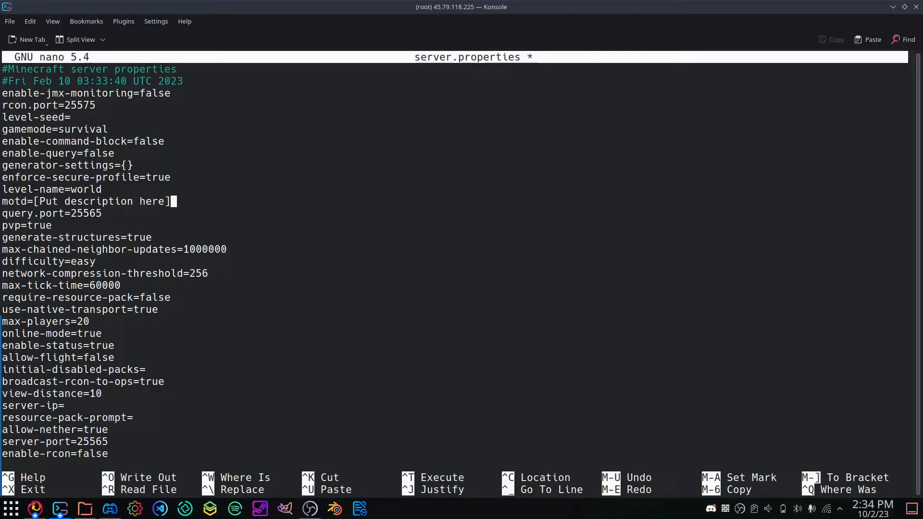
Change the pvp value and replace the easy difficulty setting.
key(Down)
key(Down)
key(Down)
key(Down)
key(Up)
key(Up)
key(Up)
key(Down)
key(BackSpace)
key(BackSpace)
key(BackSpace)
key(BackSpace)
key(BackSpace)
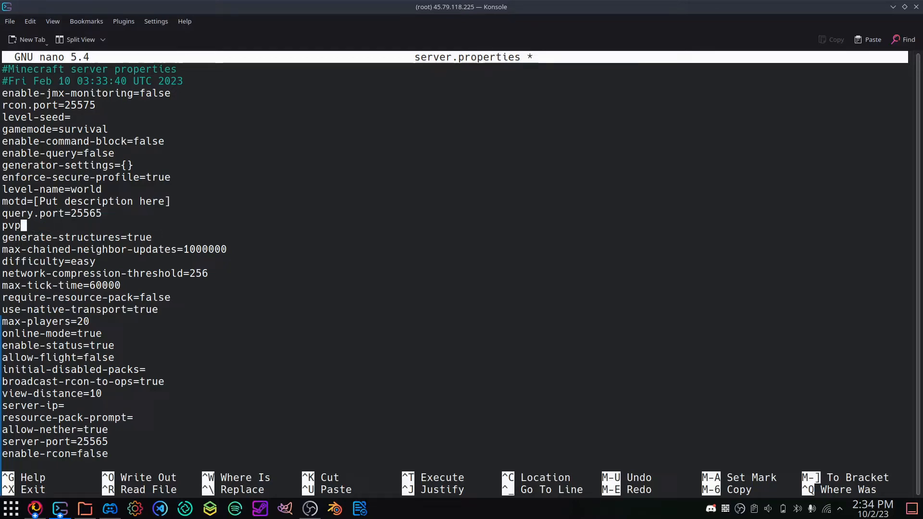
text(=false)
key(BackSpace)
key(BackSpace)
key(BackSpace)
text(tr)
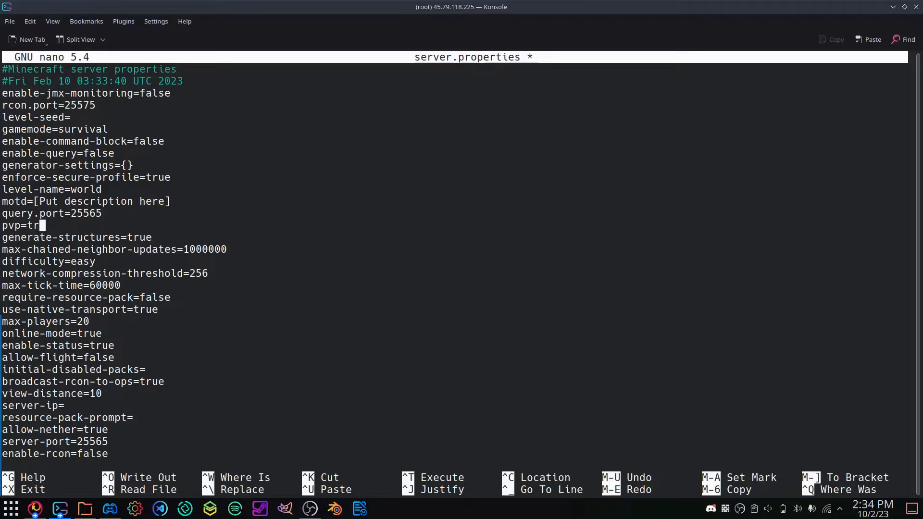
text(ue)
key(Down)
key(Down)
key(Down)
key(Right)
key(Right)
key(Right)
key(Right)
key(Right)
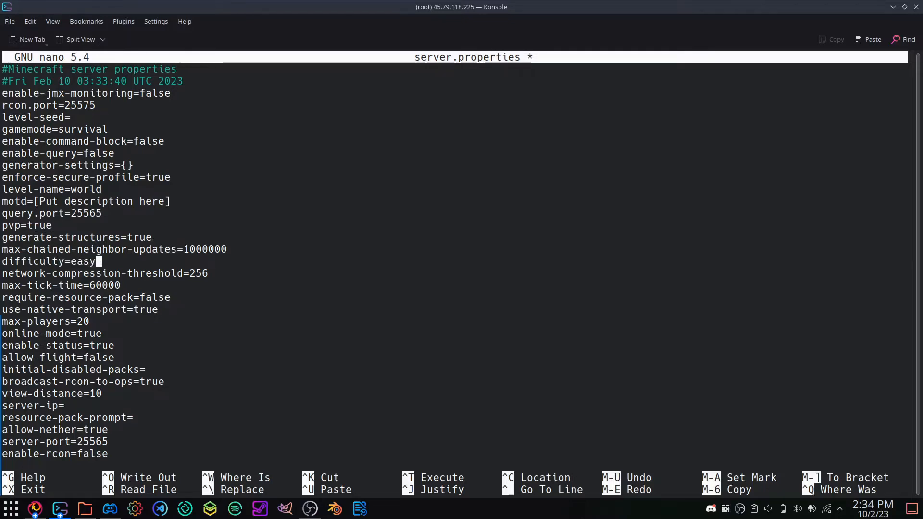
key(BackSpace)
key(BackSpace)
key(BackSpace)
text(normal)
Scroll down past server-port and resource-pack, toggling white-list to true and back to false.
key(Down)
key(Down)
key(Down)
key(Down)
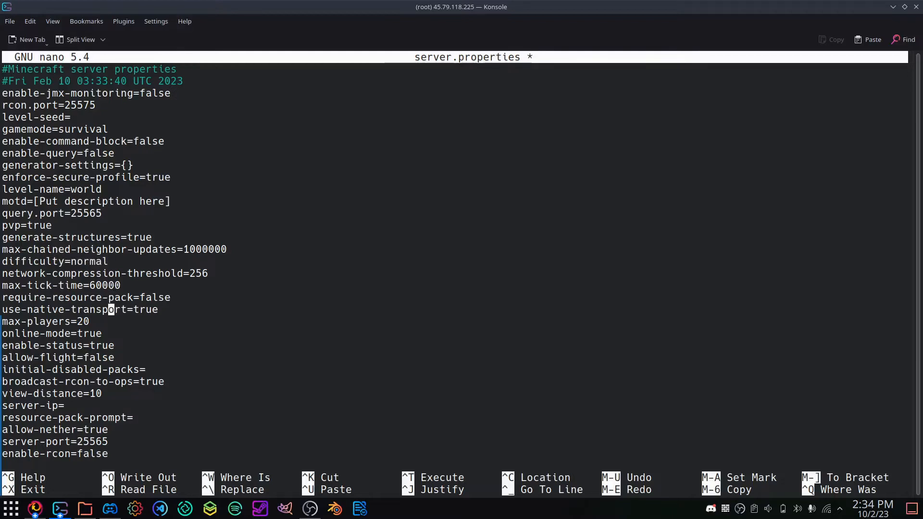
key(Down)
key(Down)
key(Down)
key(Down)
key(Down)
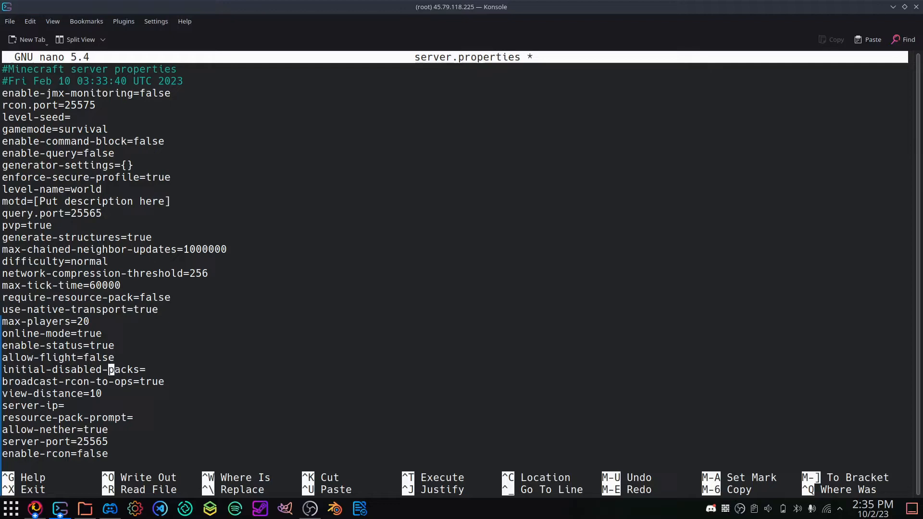
key(Down)
key(Down)
key(Down)
key(Down)
key(Down)
key(Down)
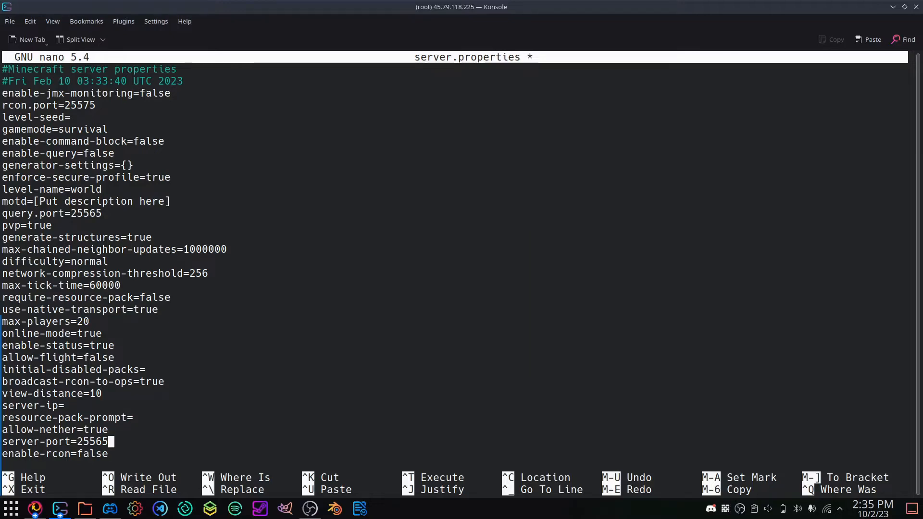
key(Down)
key(Down)
key(Down)
key(Down)
key(Down)
key(Down)
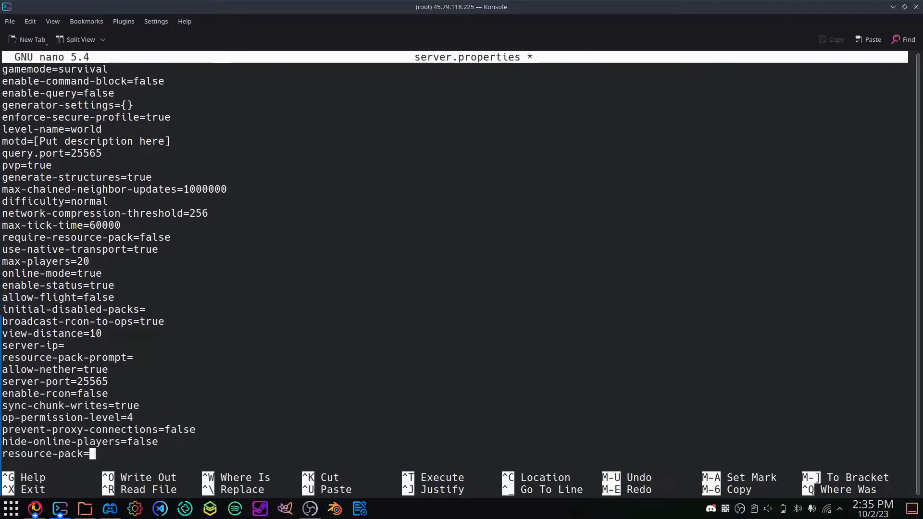
key(Down)
key(Down)
key(Down)
key(Down)
key(Down)
key(Down)
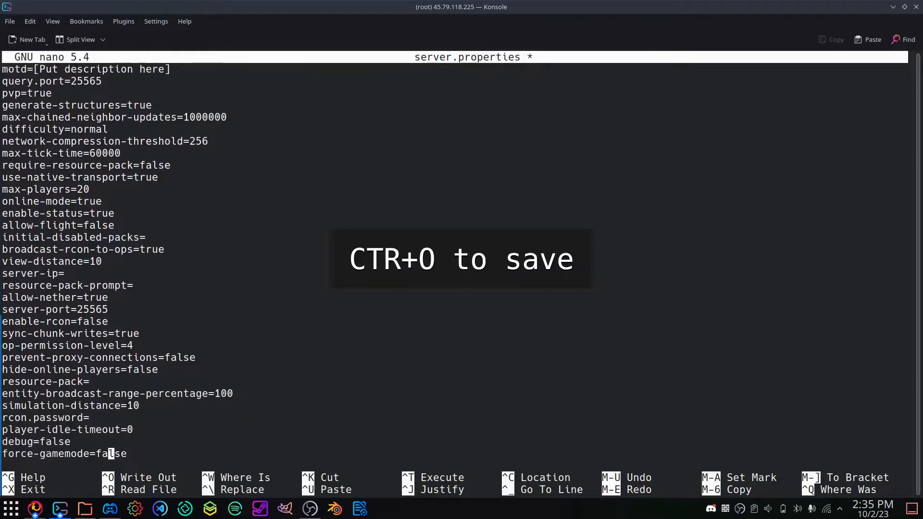
key(Down)
key(Down)
key(Down)
key(Down)
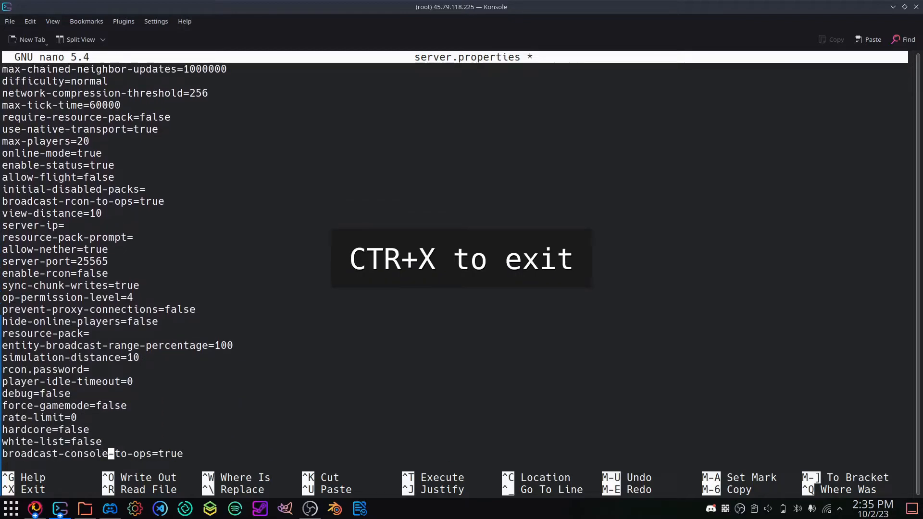
key(Down)
key(Down)
key(Down)
key(Down)
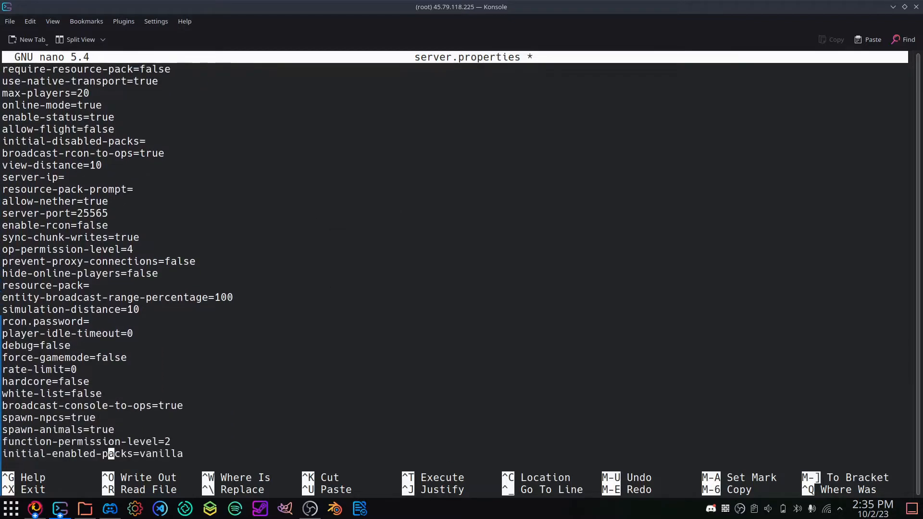
key(Up)
key(Up)
key(Up)
key(Up)
key(Up)
key(BackSpace)
key(BackSpace)
key(BackSpace)
text(true)
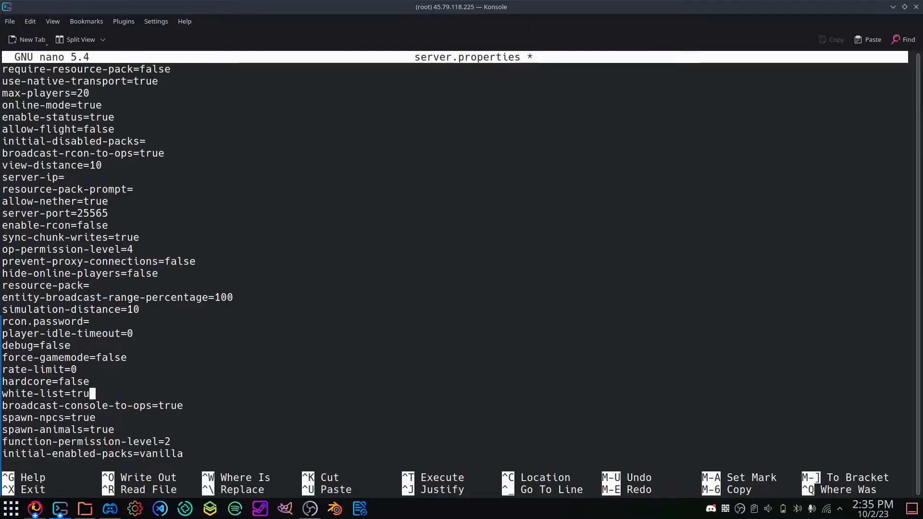
key(BackSpace)
key(BackSpace)
key(BackSpace)
text(false)
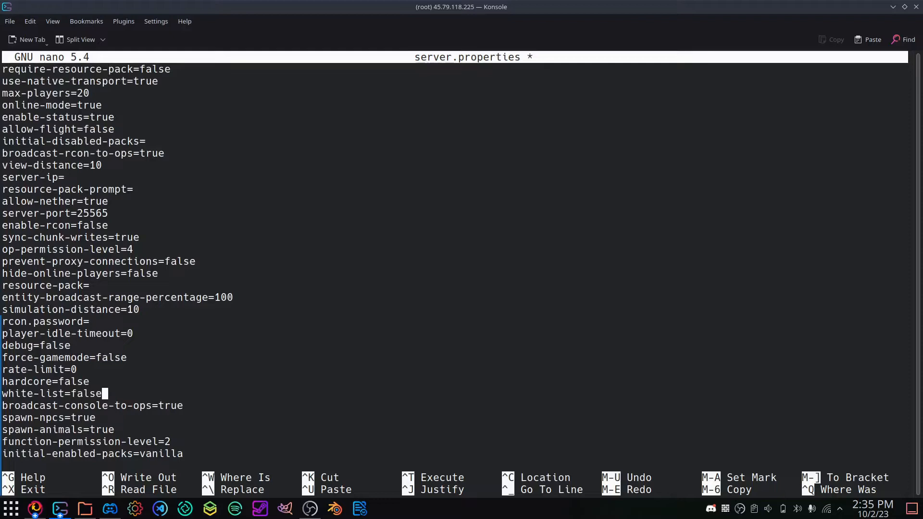
Review max-world-size near the end, then save server.properties.
key(Down)
key(Down)
key(Down)
key(Down)
key(Down)
key(Down)
key(Down)
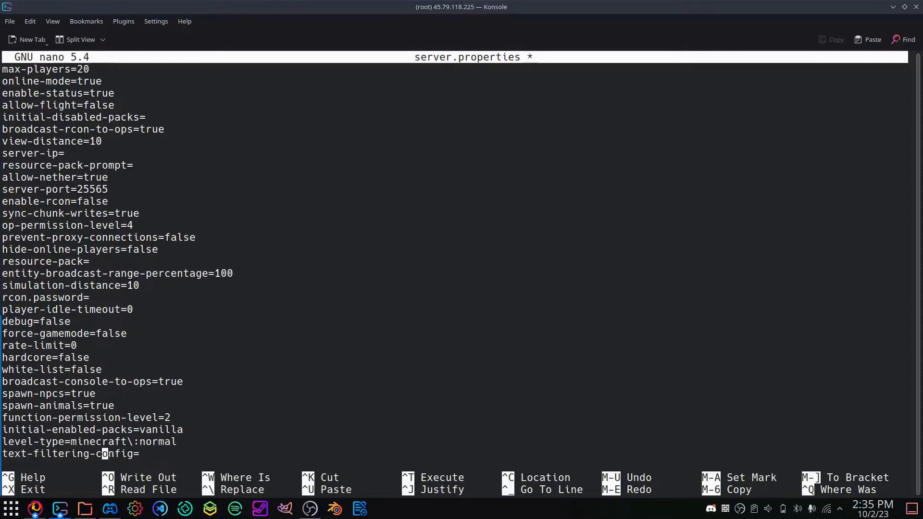
key(Down)
key(Down)
key(Down)
key(Down)
key(Down)
key(Down)
key(Down)
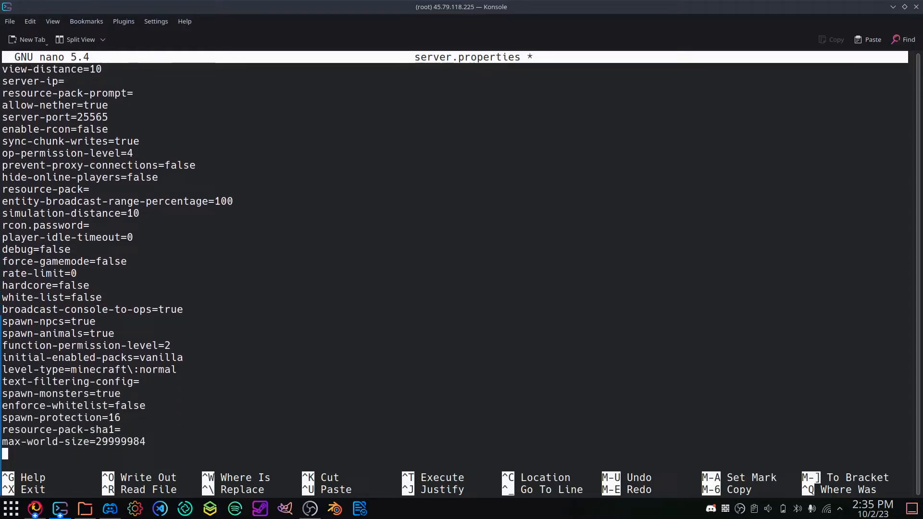
key(Up)
key(ctrl+o)
key(Return)
Exit nano and rename paper-1.19.3-392.jar to paper.jar.
key(ctrl+x)
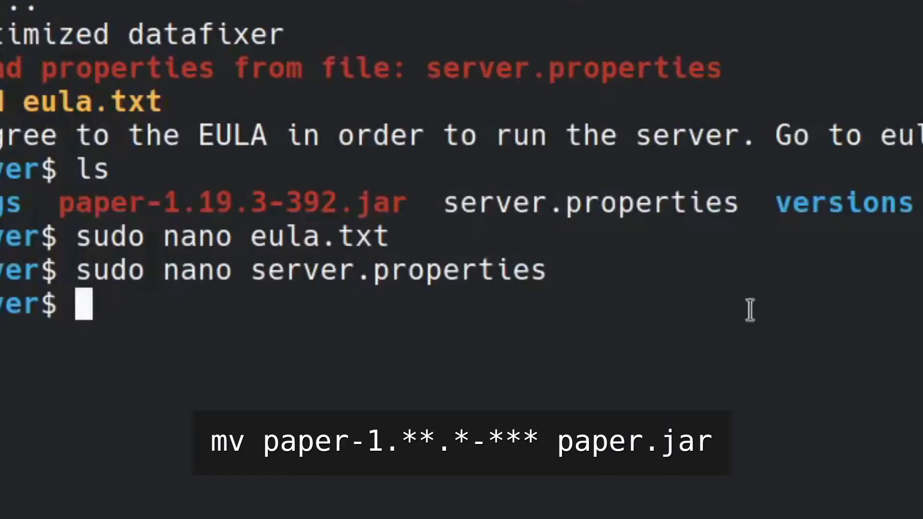
text(mv )
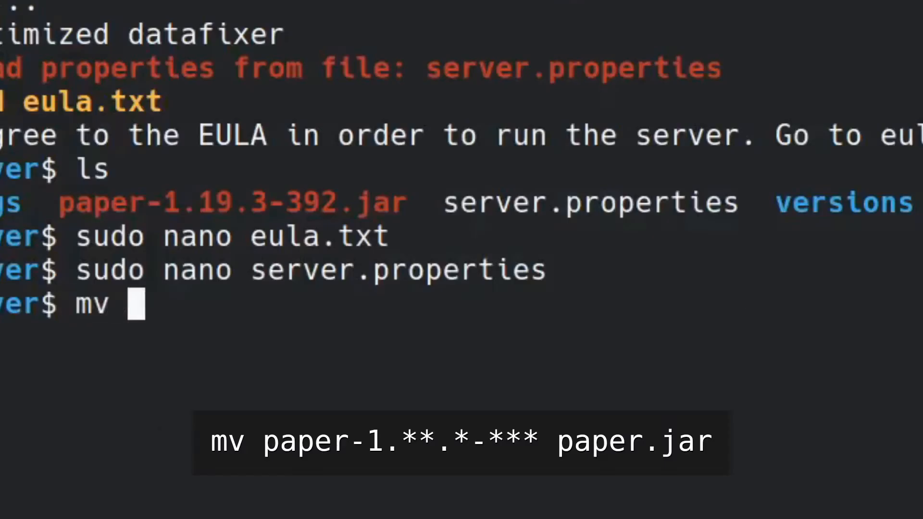
text(paper-1.19)
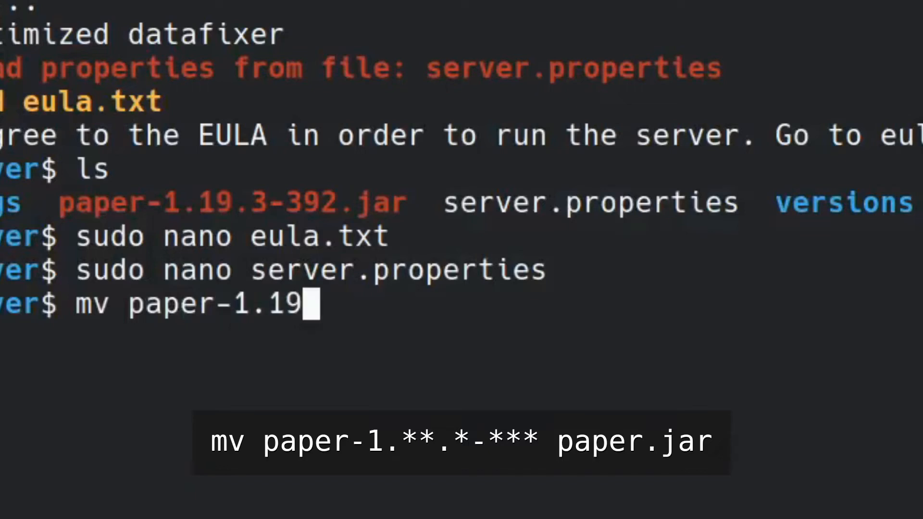
text(.3-392)
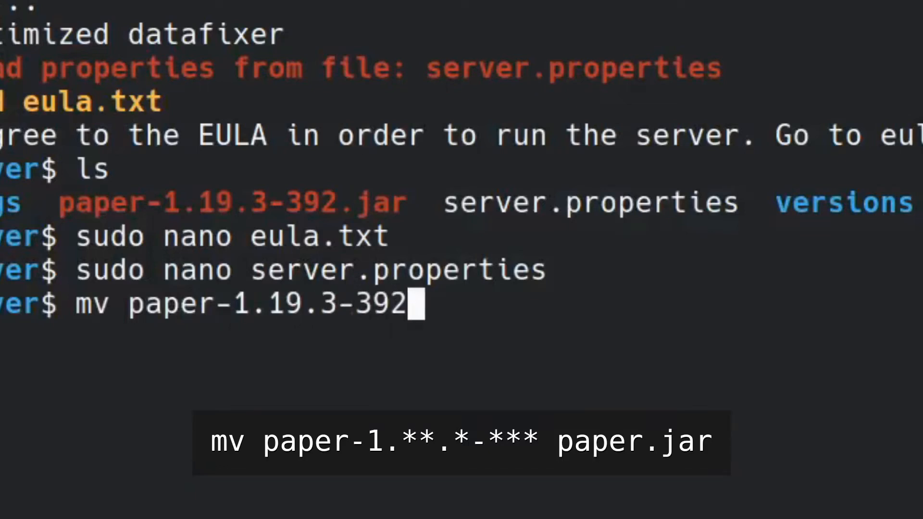
text(.jar pap)
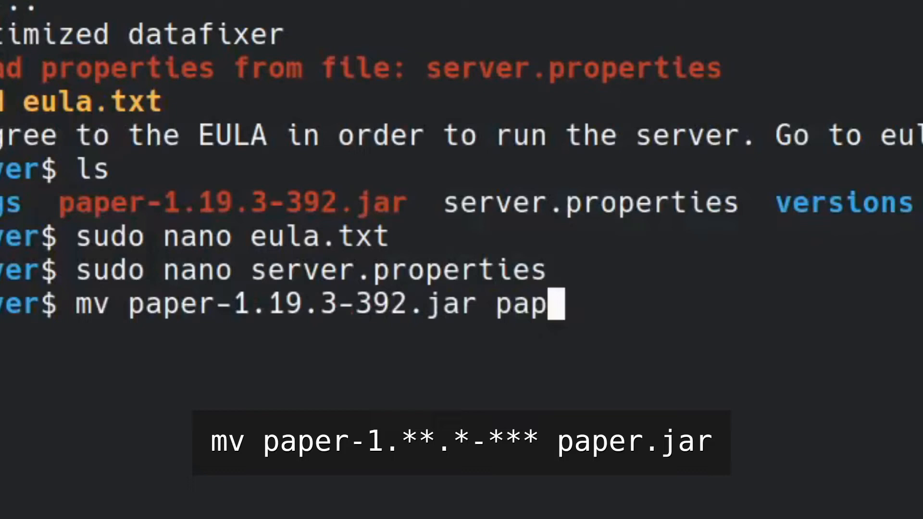
text(er.jar)
key(Return)
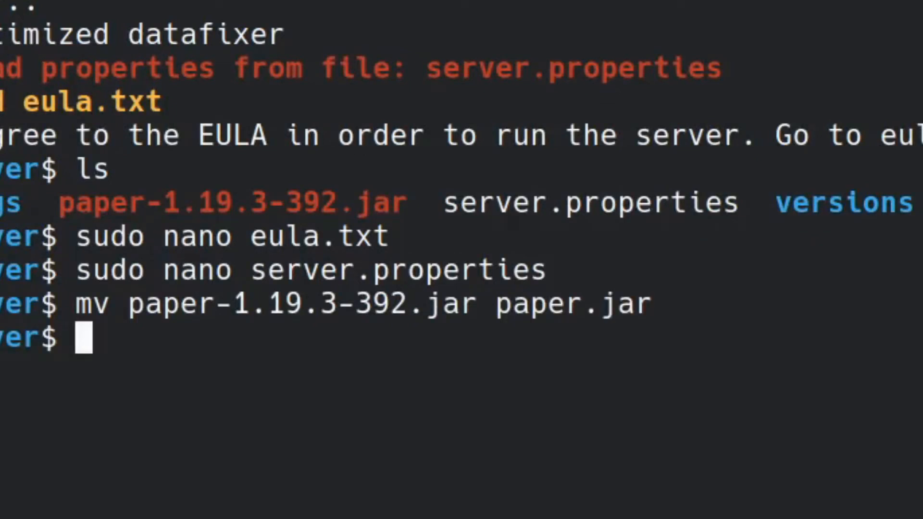
text(sudo java )
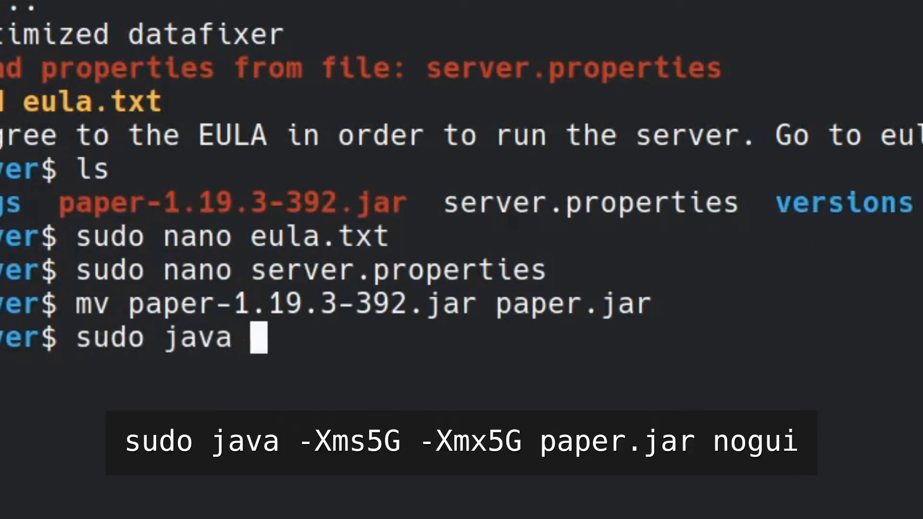
text(-Xm)
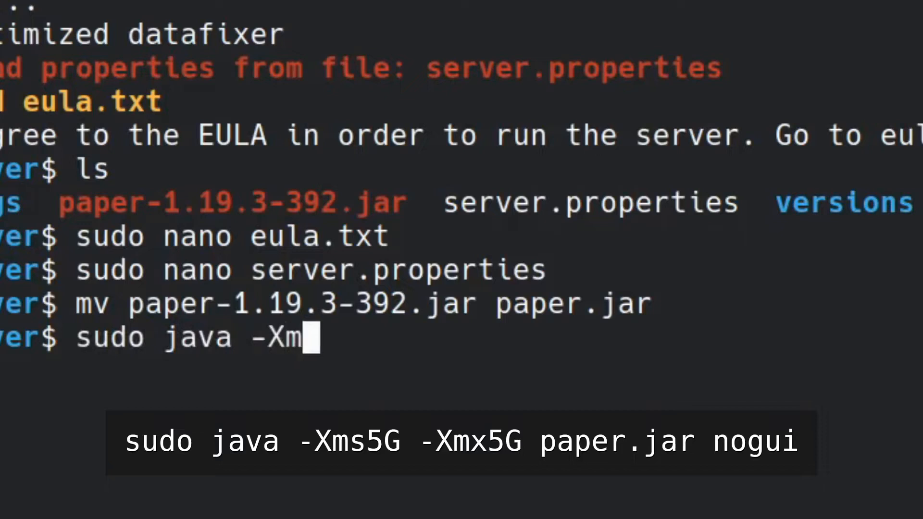
text(s5G )
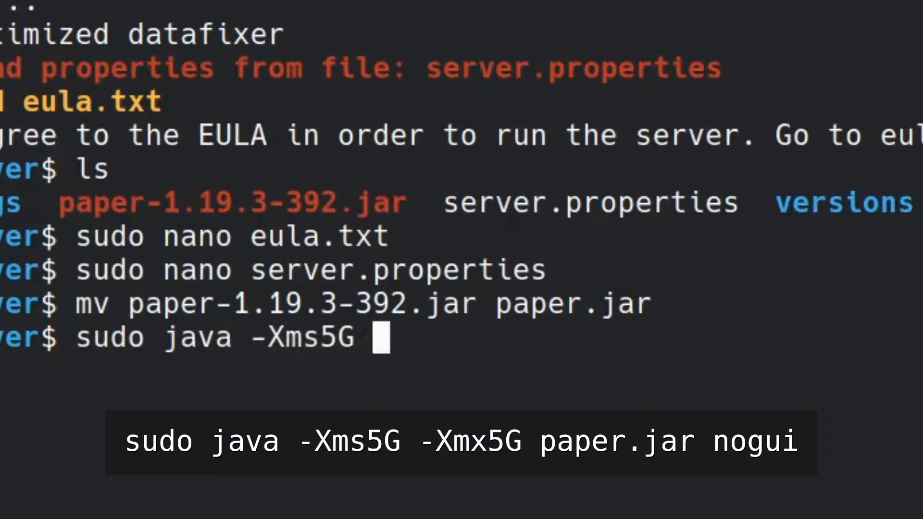
text(-Xmx5)
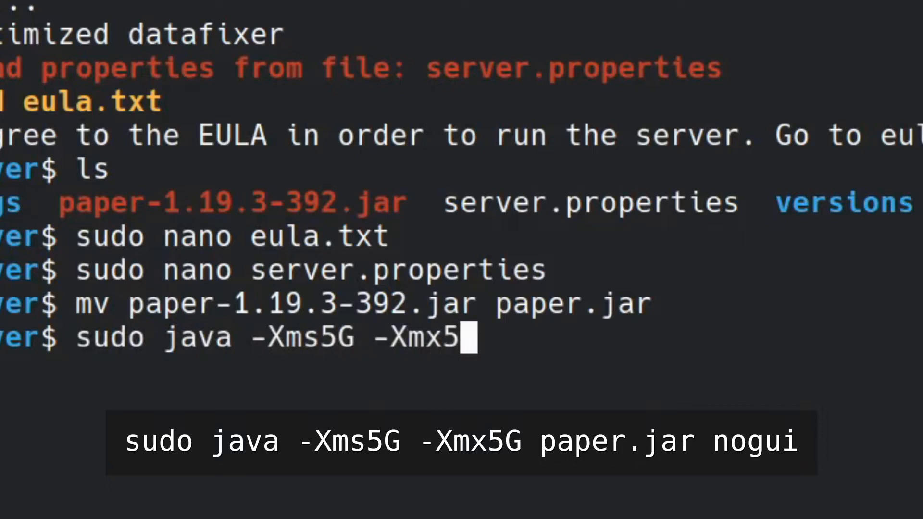
text(F)
Launch paper.jar with sudo java -Xms5G -Xmx5G and nogui until it reports Done.
key(BackSpace)
text(G -j)
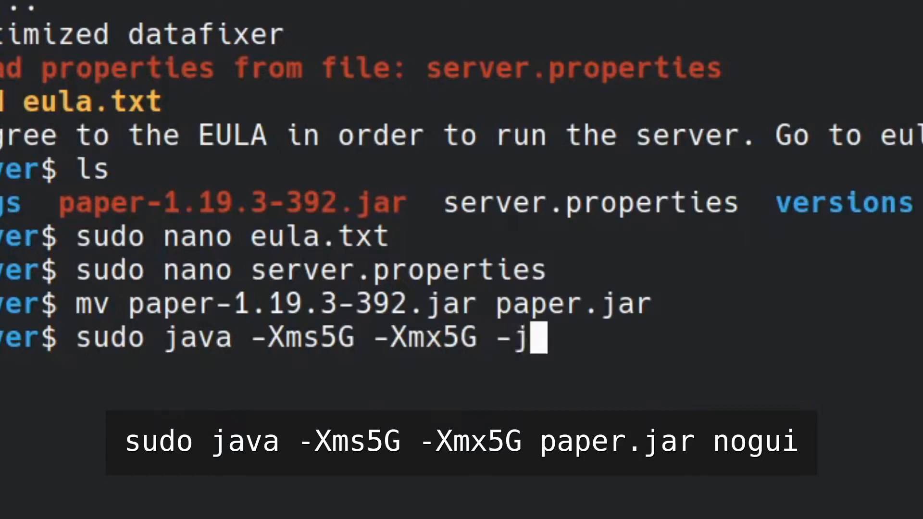
text(ar paper.)
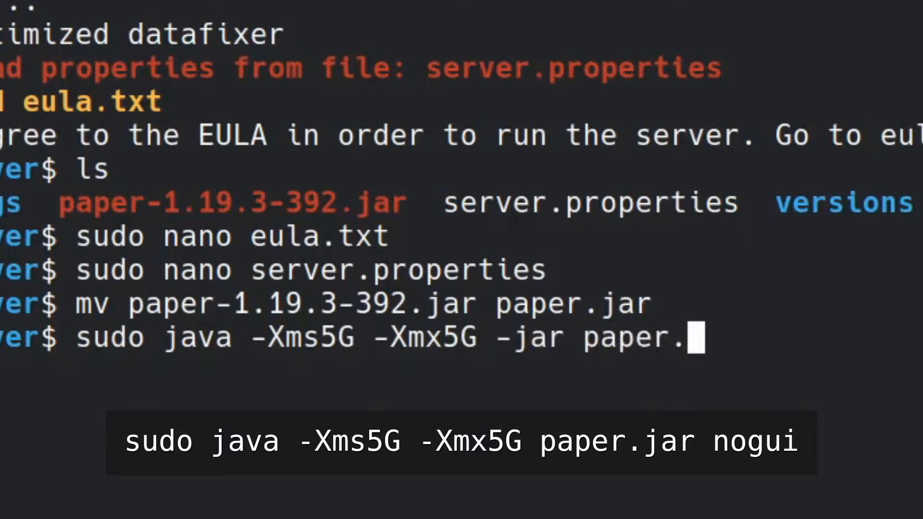
text(jar nogui)
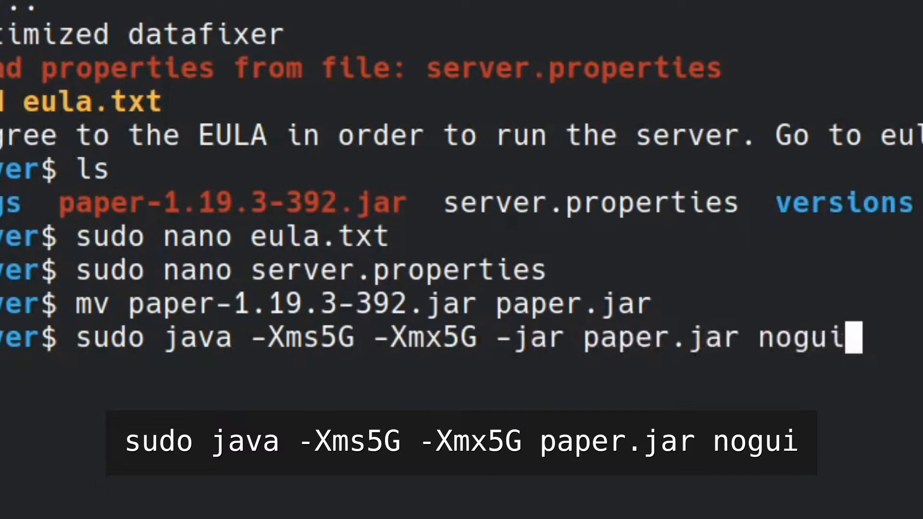
key(Return)
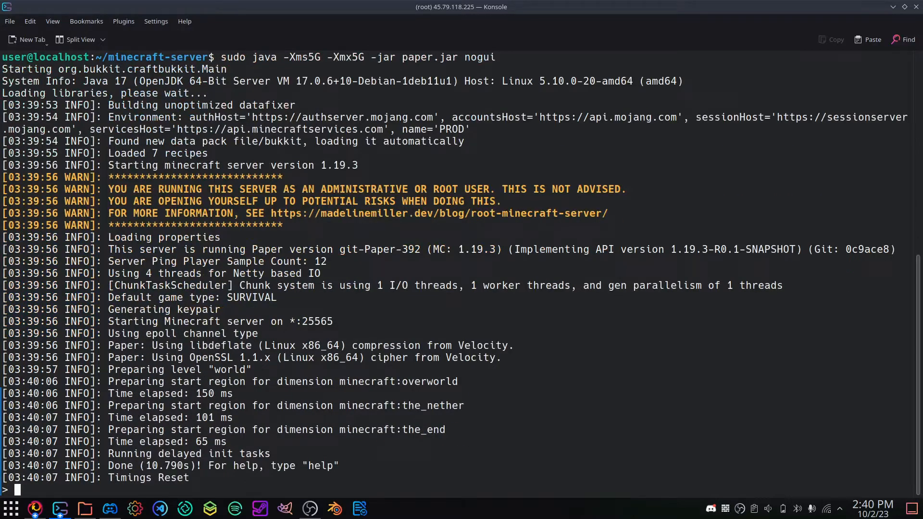
text(45.79.118.225)
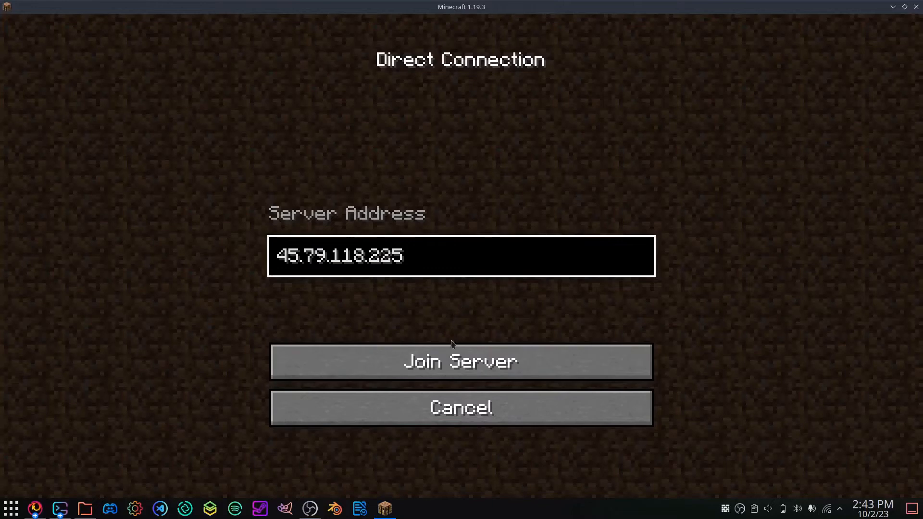
Join the server at 45.79.118.225 from Minecraft, then stop it with Ctrl+C.
click(451, 355)
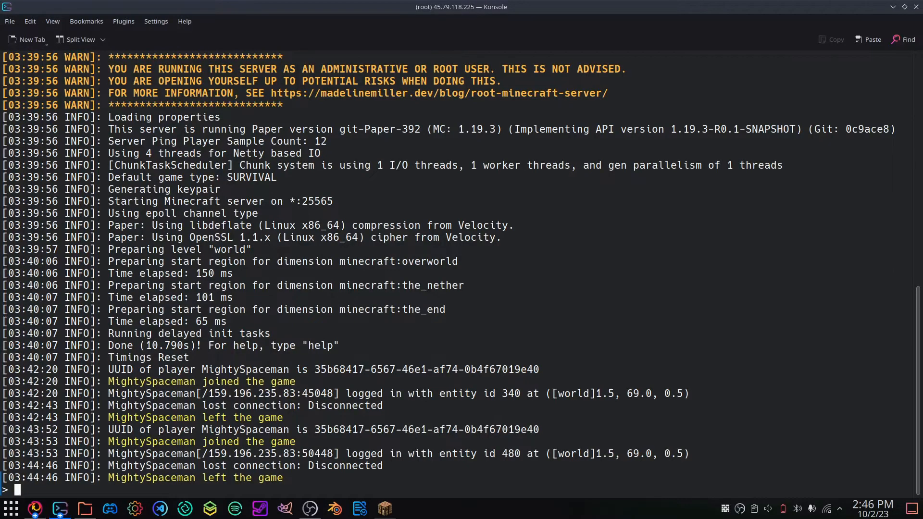
key(ctrl+c)
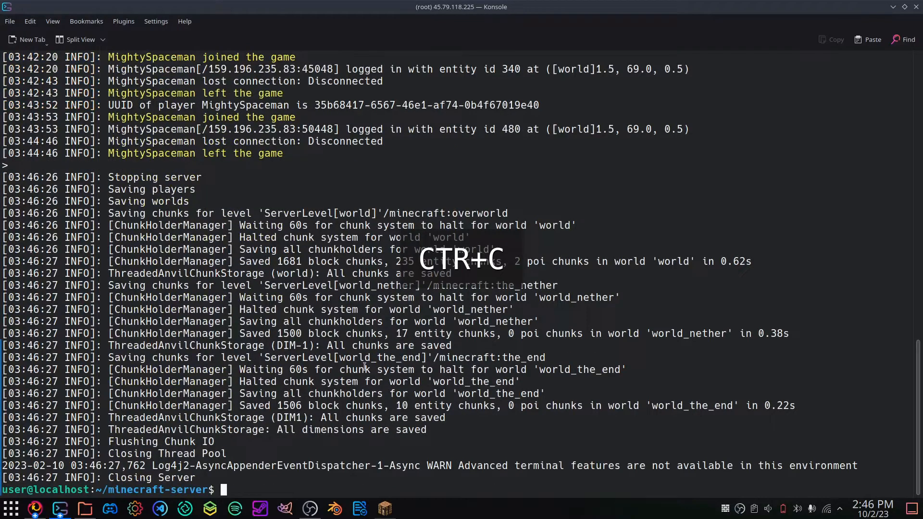
text(w)
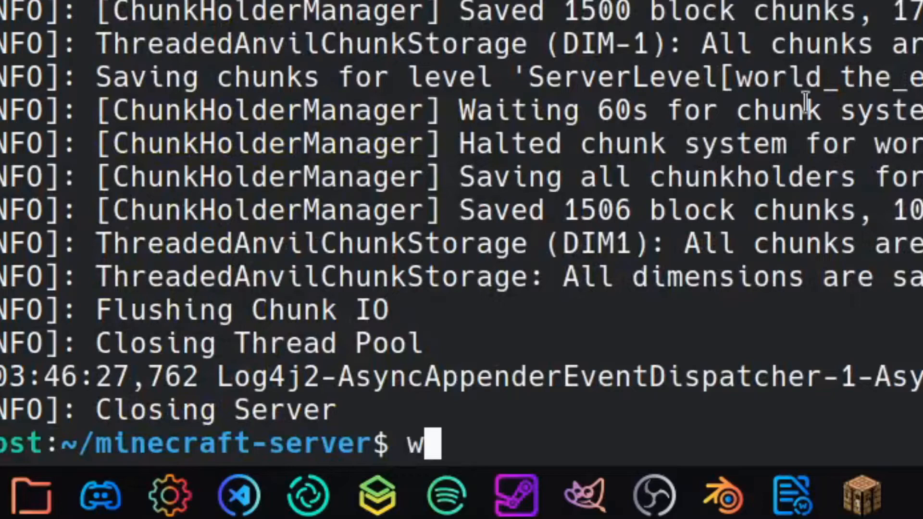
Start a tmux session, launch the Paper server inside it, and detach.
key(BackSpace)
text(tm)
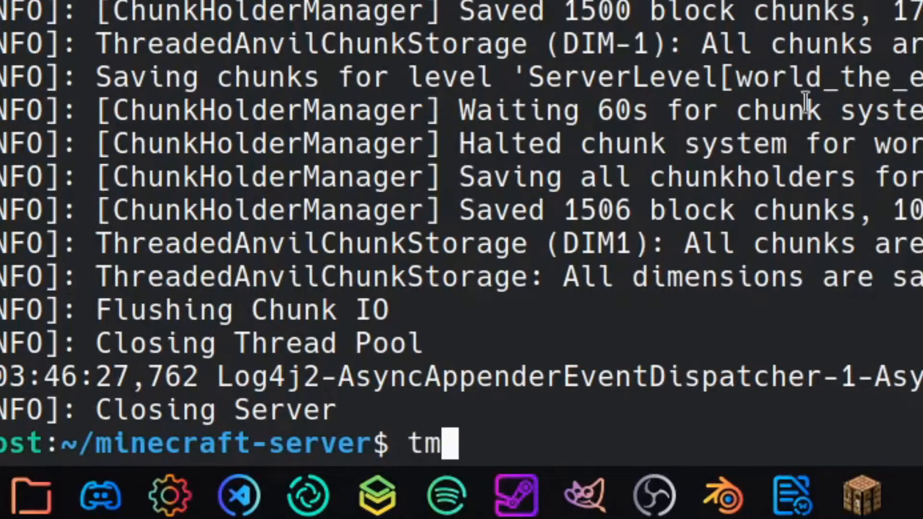
text(ux)
key(Return)
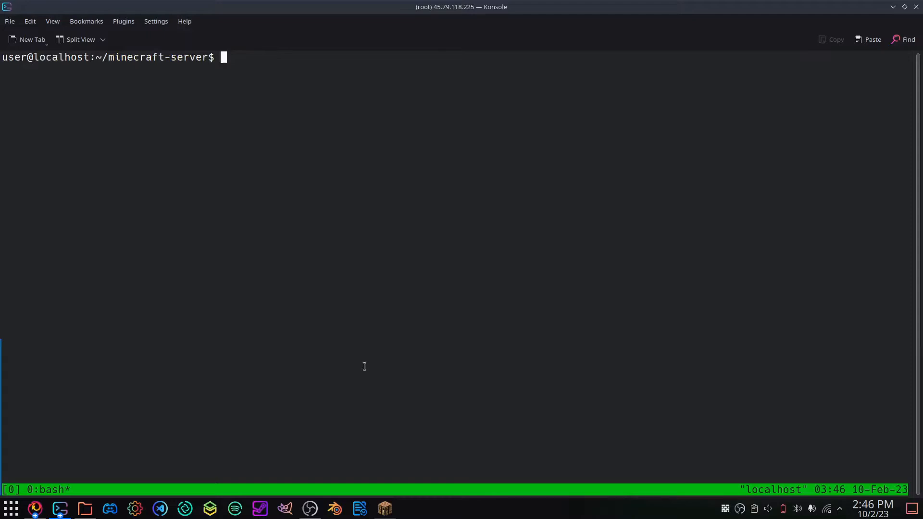
text(sudo java -Xms5G -Xmx5G -jar paper.jar nogui)
key(Return)
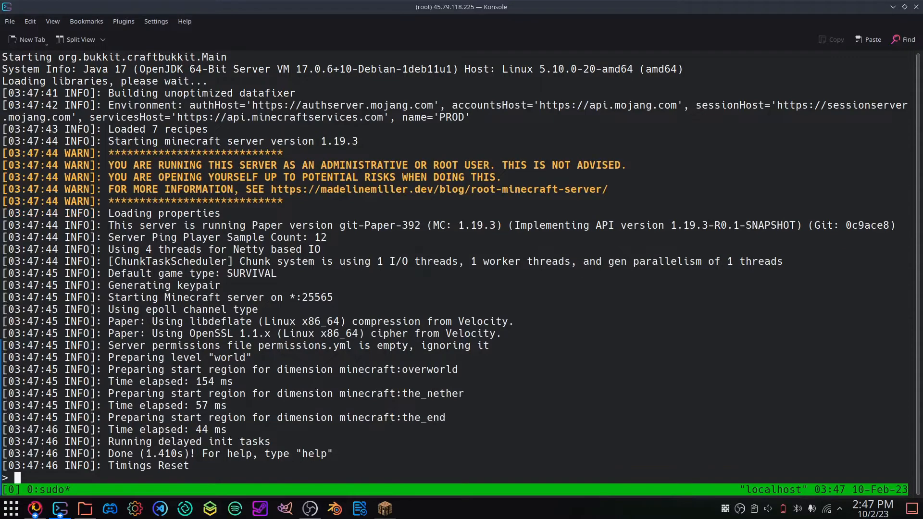
key(ctrl+b)
text(dclear)
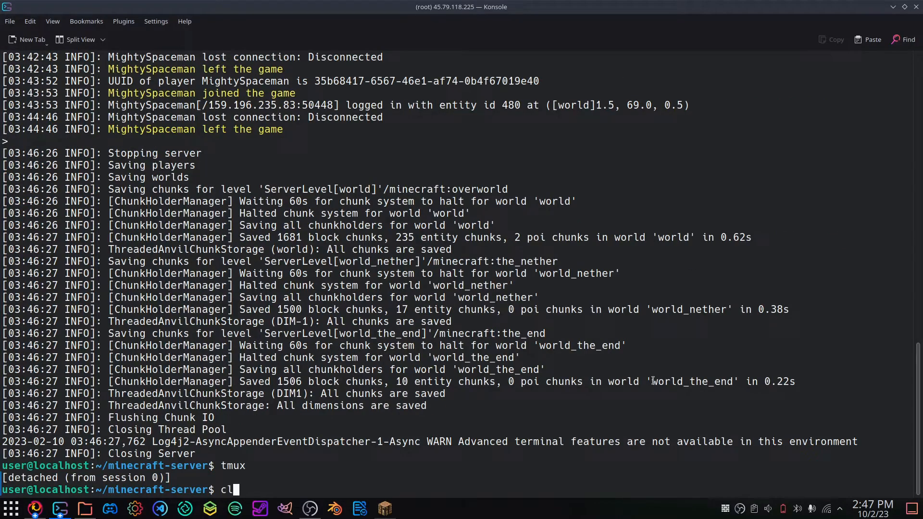
key(Return)
text(tm)
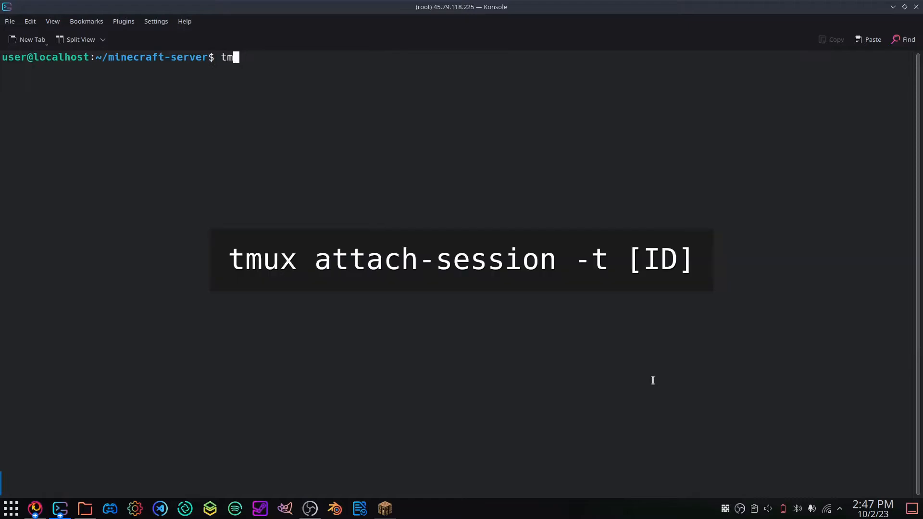
text(ux attach-ses)
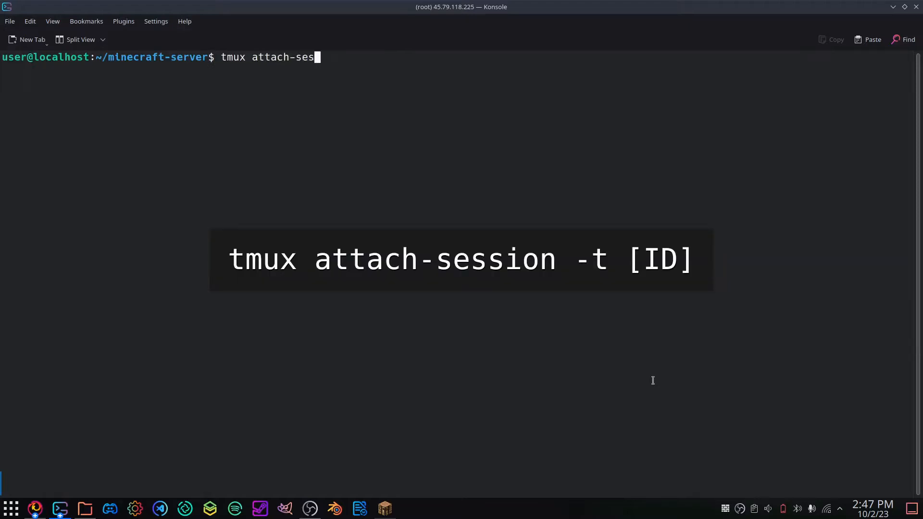
text(sion -t )
text(0)
Reattach to tmux session 0, detach again, and confirm it with tmux ls.
key(Return)
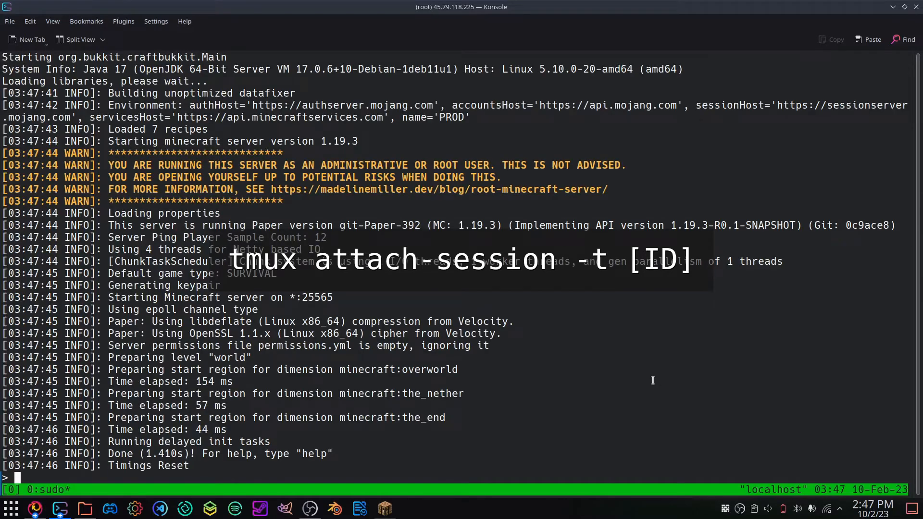
key(ctrl+b)
text(dtmux )
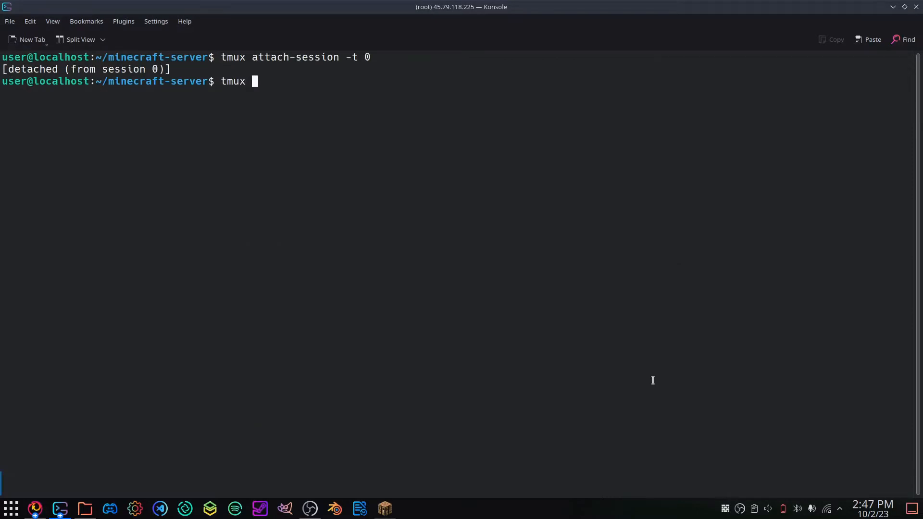
text(ls)
key(Return)
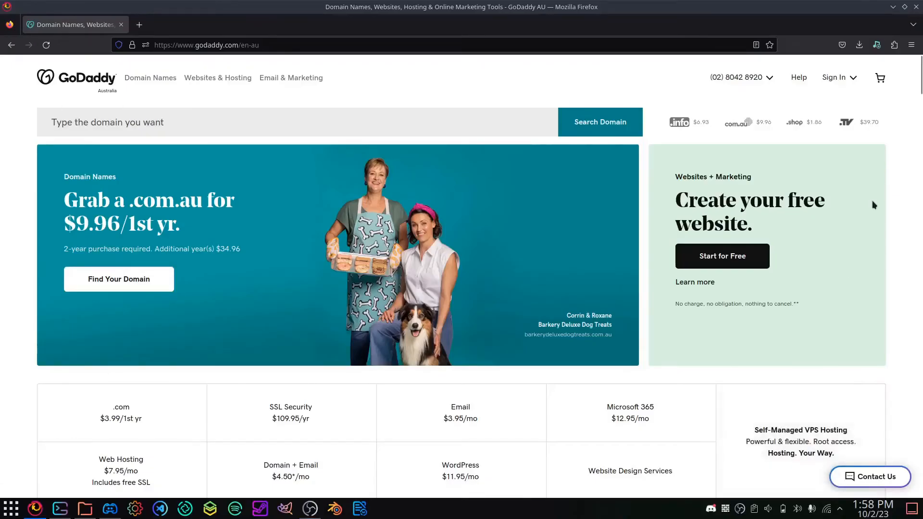
Sign in to GoDaddy and search My Products for the domain touch-grass.online.
click(849, 78)
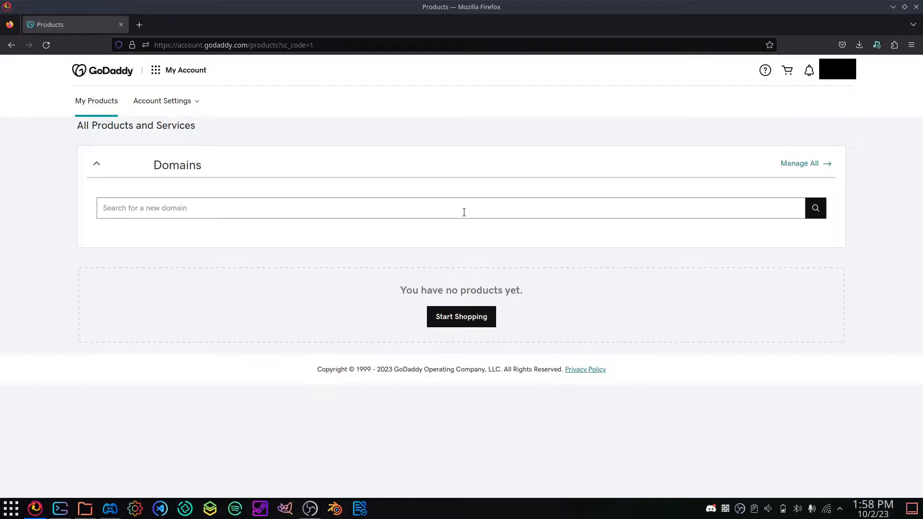
click(464, 210)
text(touch-grass)
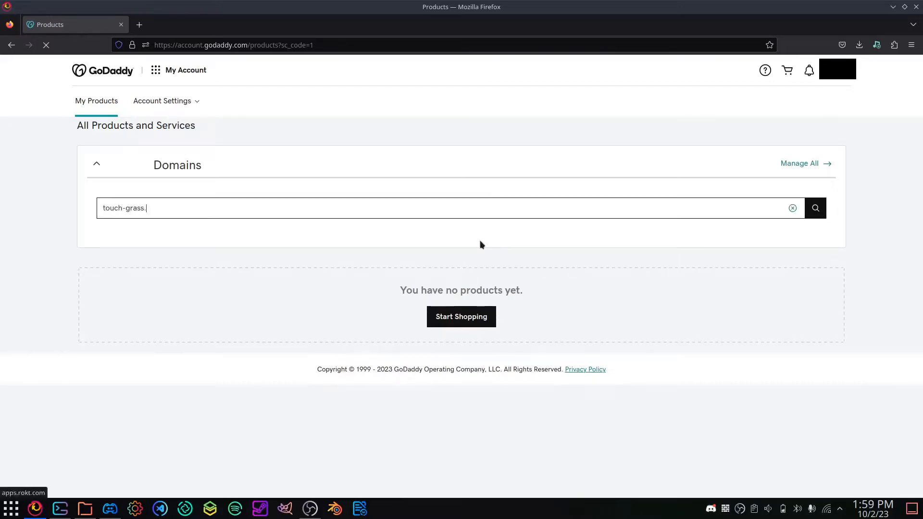
text(.online)
key(Return)
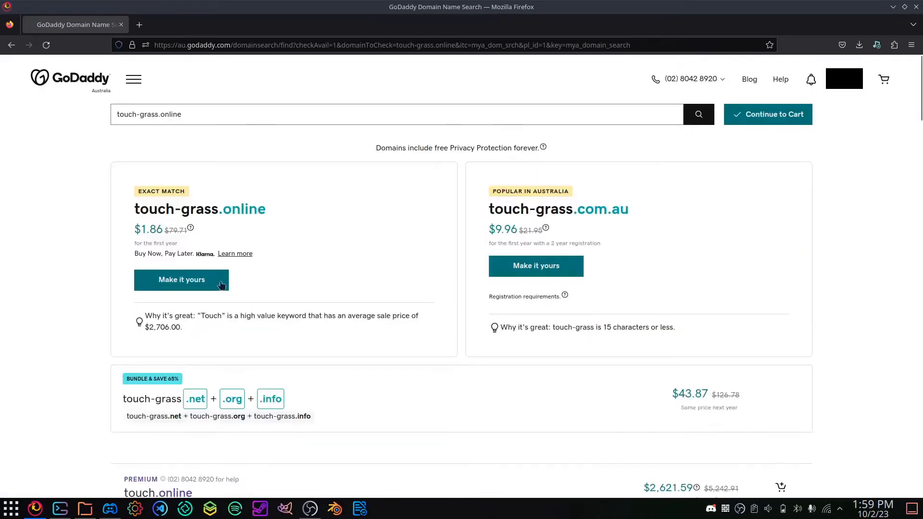
Cart touch-grass.online without the free website add-on and set its registration term to 1 Year.
click(182, 279)
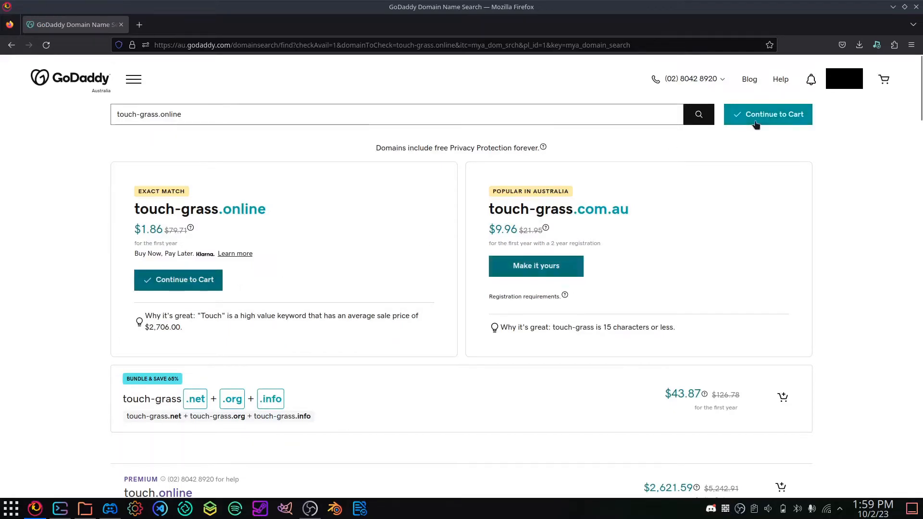
click(767, 114)
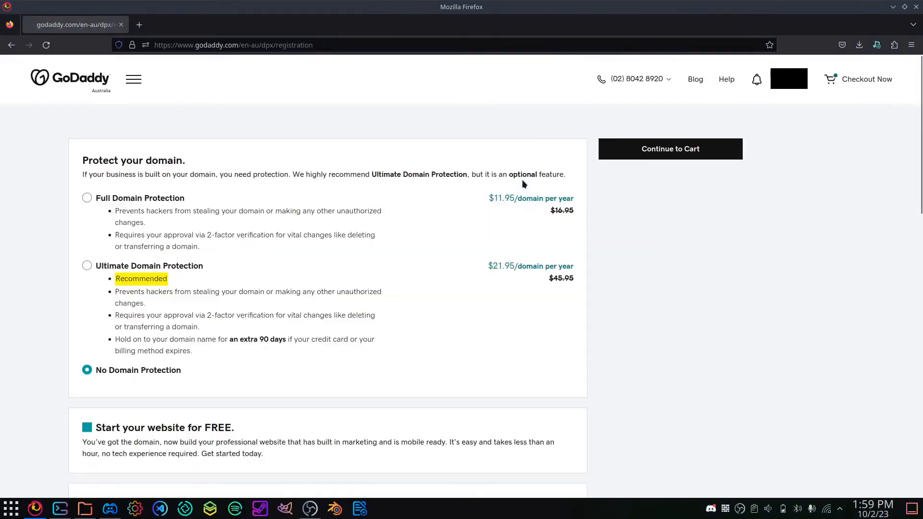
scroll(206, 252, down, 3)
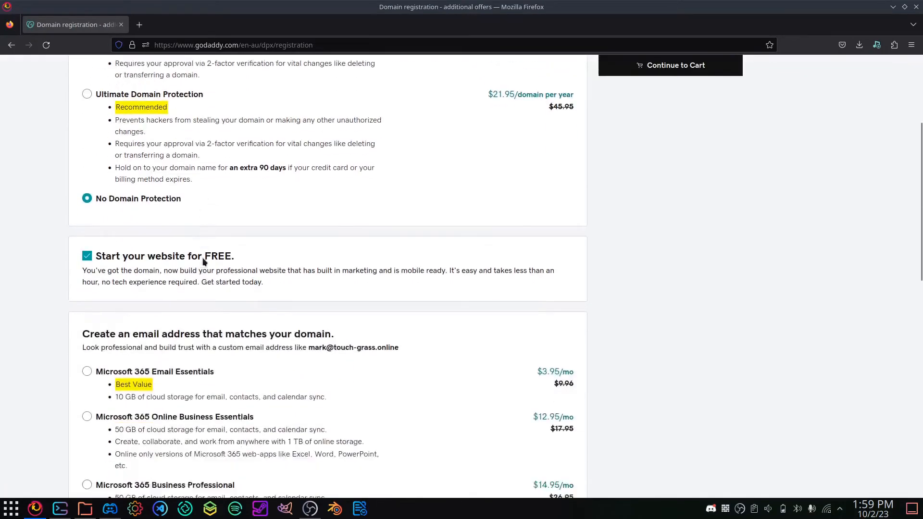
scroll(144, 245, down, 1)
click(87, 237)
scroll(107, 260, down, 1)
scroll(107, 263, down, 5)
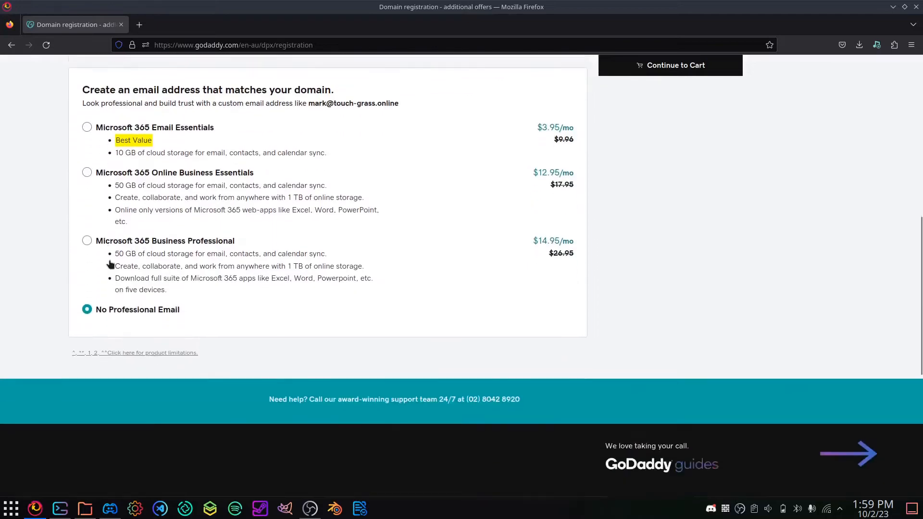
scroll(303, 259, down, 1)
scroll(361, 216, up, 10)
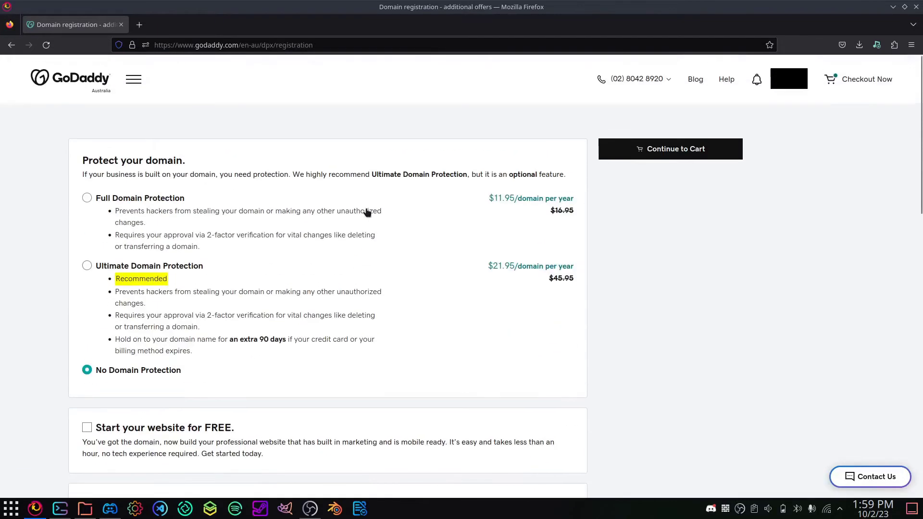
click(640, 166)
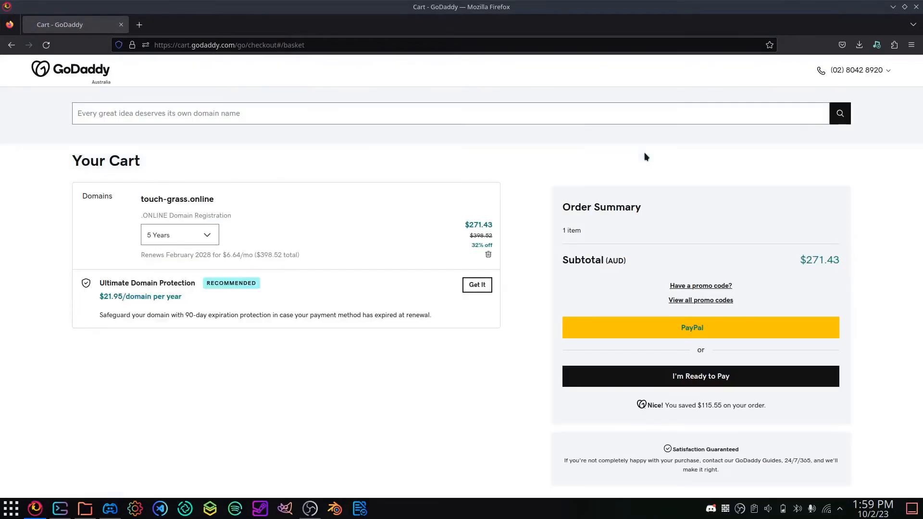
click(178, 235)
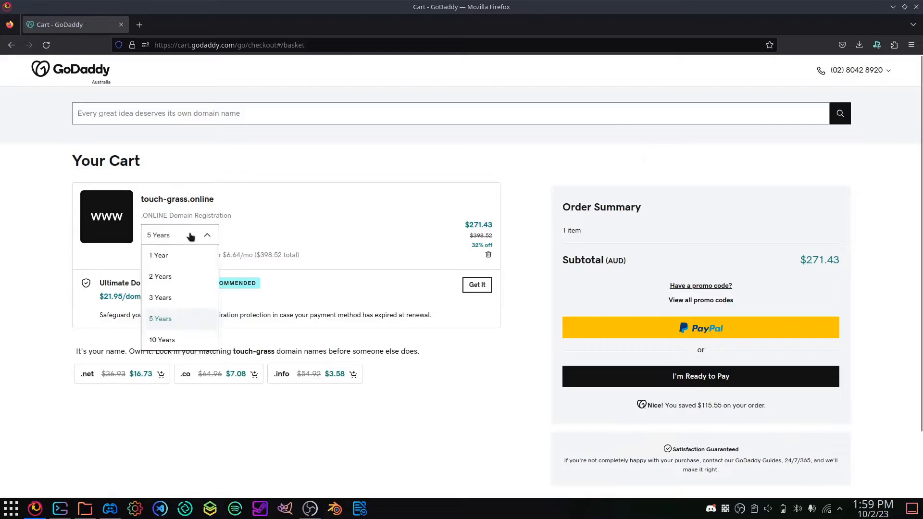
click(179, 252)
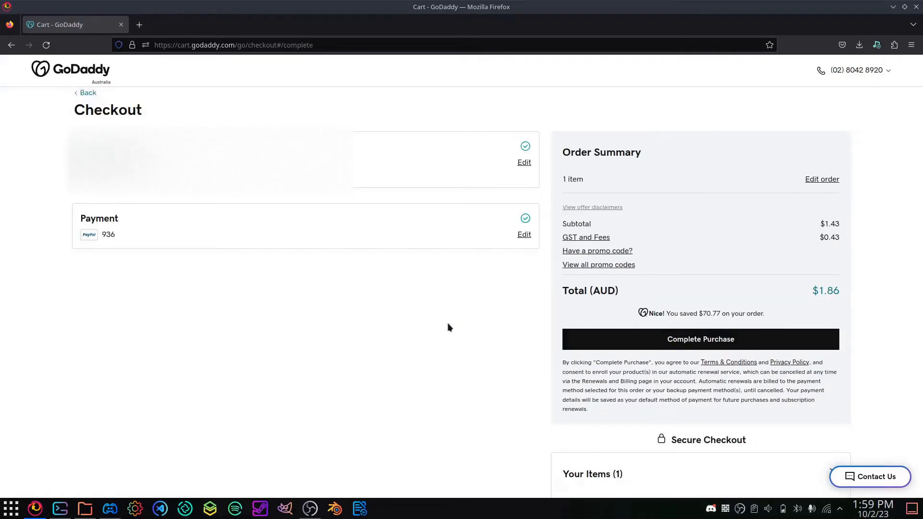
Complete the touch-grass.online purchase and skip website setup to reach its dashboard.
click(665, 337)
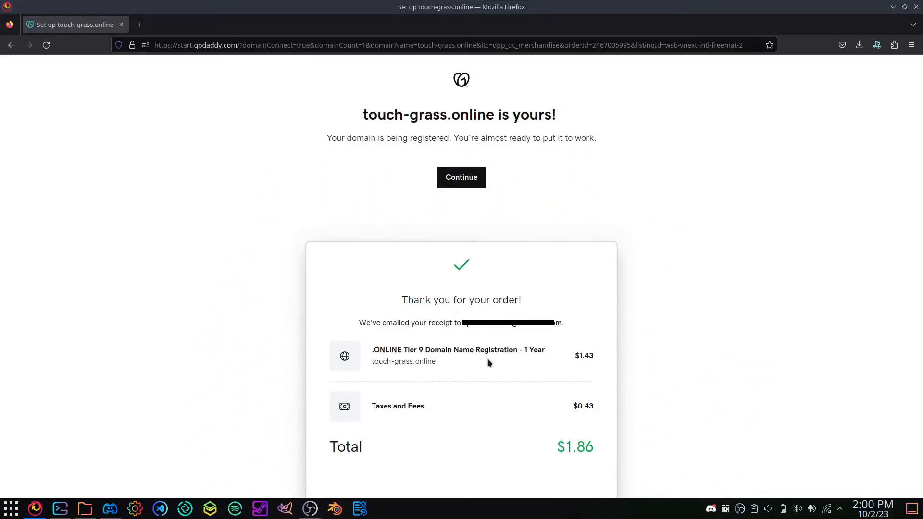
click(461, 176)
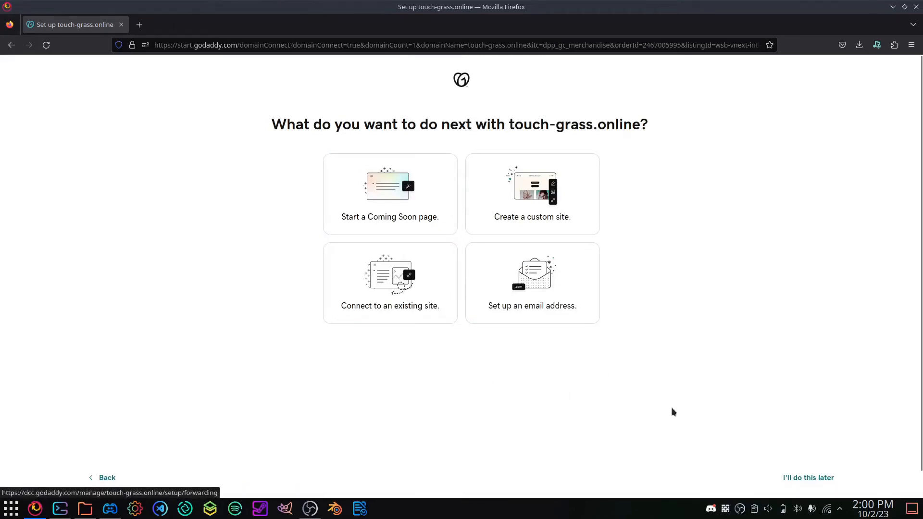
click(799, 479)
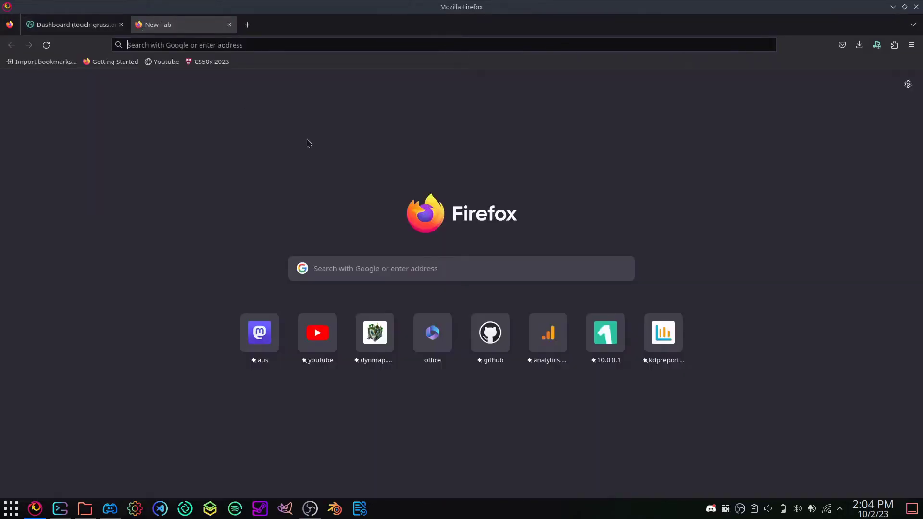
text(cloudflare.com)
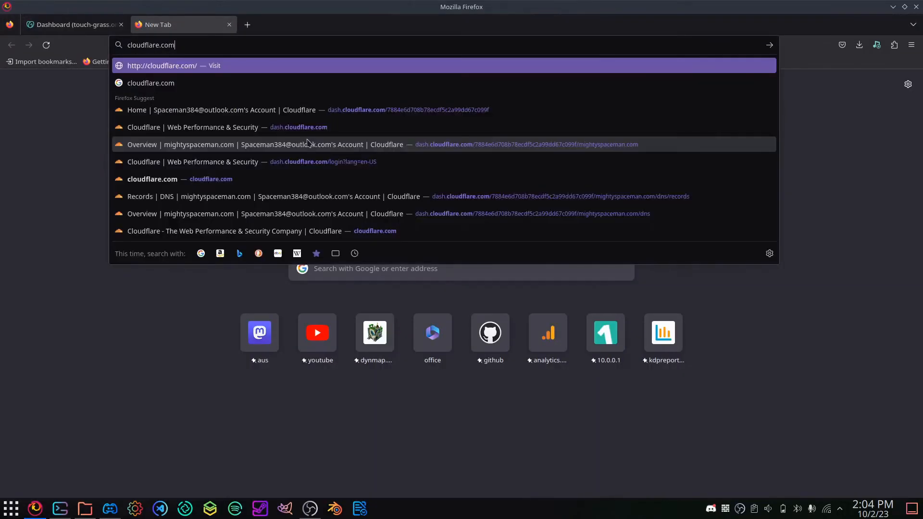
Go to cloudflare.com and sign up for an account with the saved credentials.
key(Return)
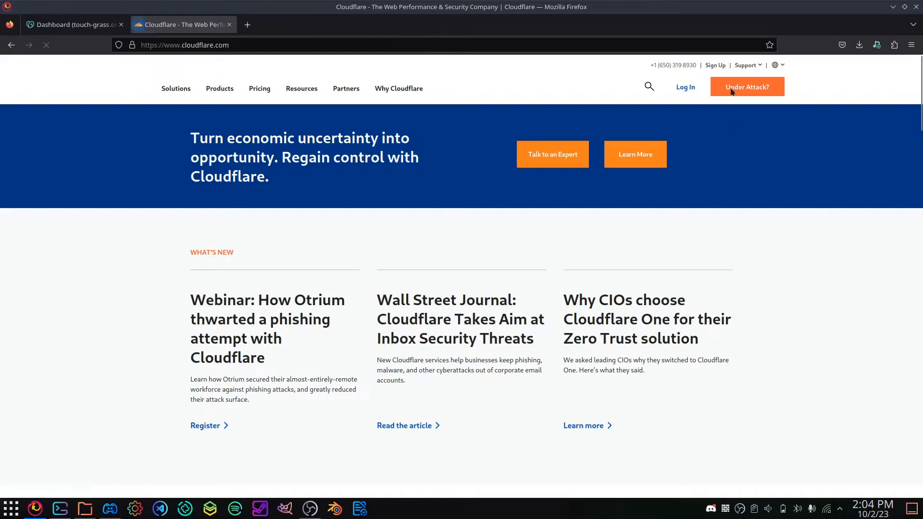
click(715, 65)
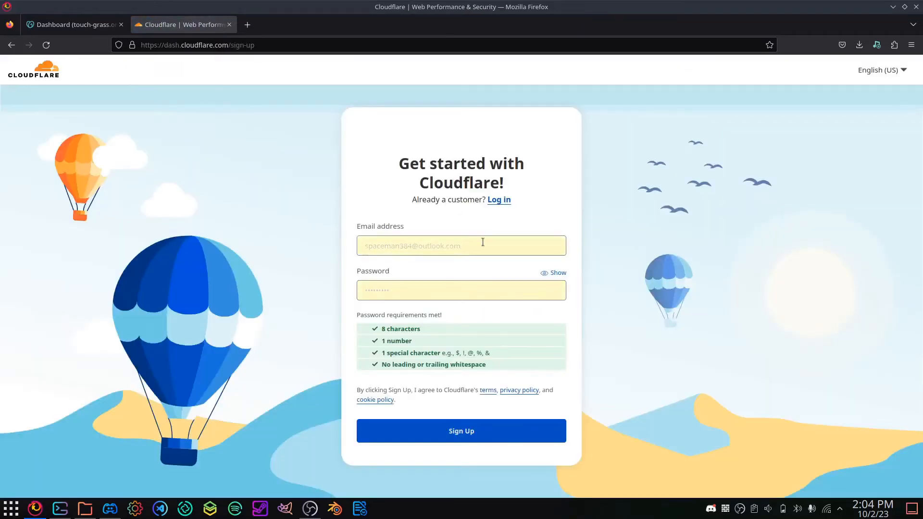
click(482, 245)
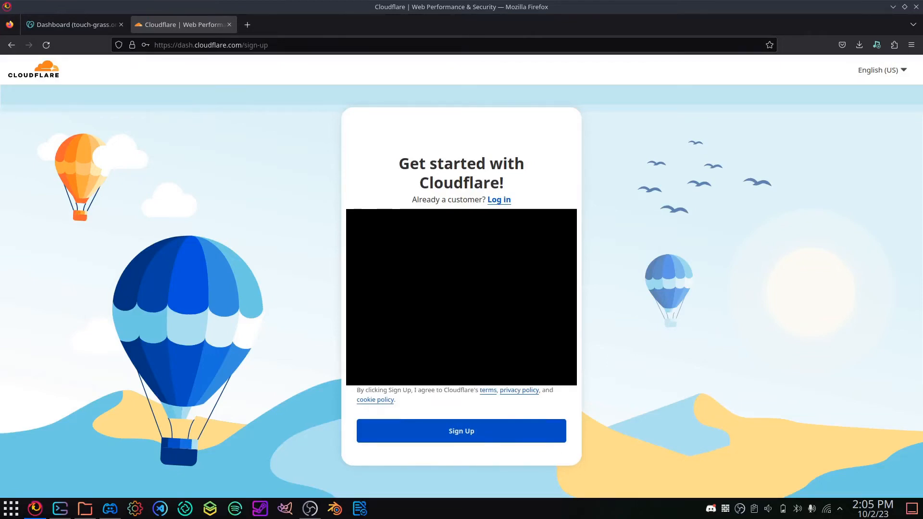
key(Return)
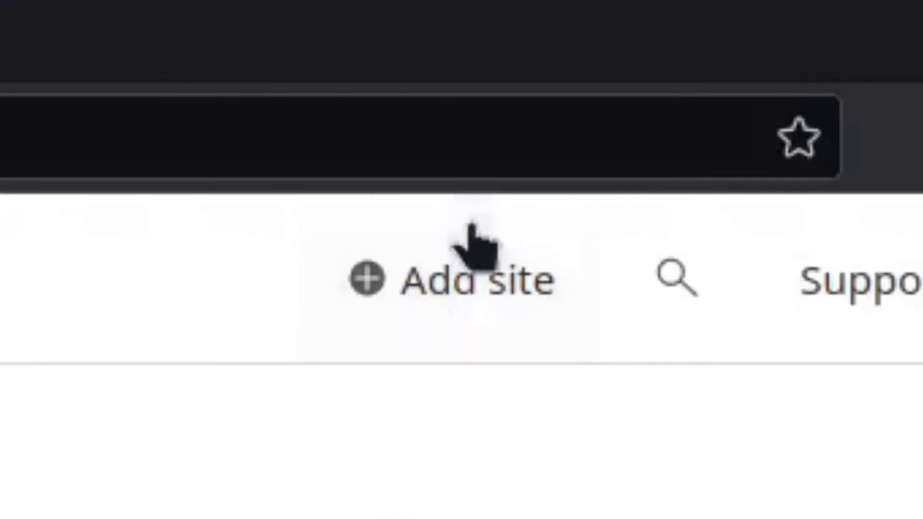
Add touch-grass.online as a site on the Free plan, deferring DNS records for later.
click(710, 69)
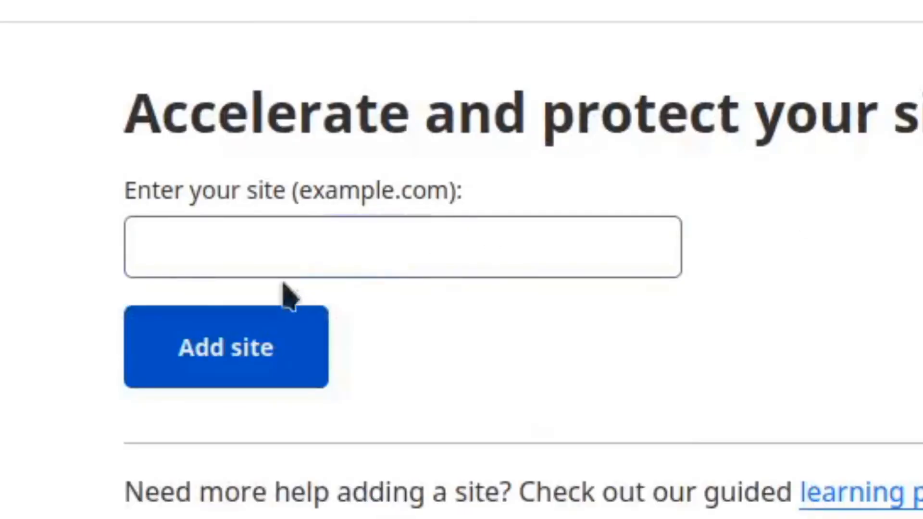
click(267, 241)
text(touch-g)
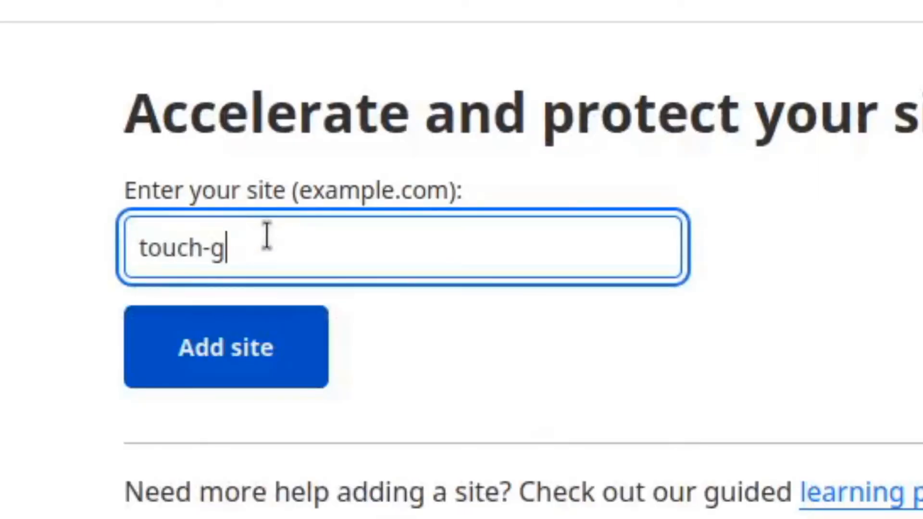
text(rass.online)
key(Return)
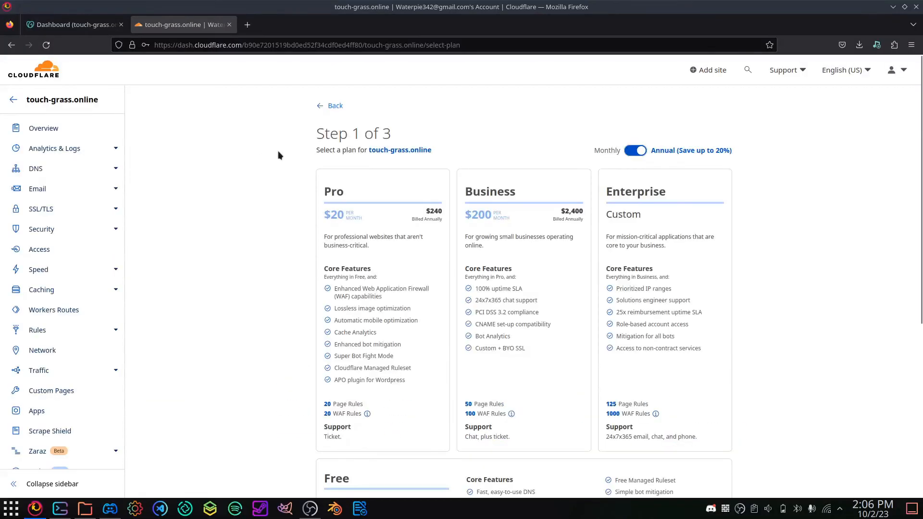
scroll(277, 155, down, 3)
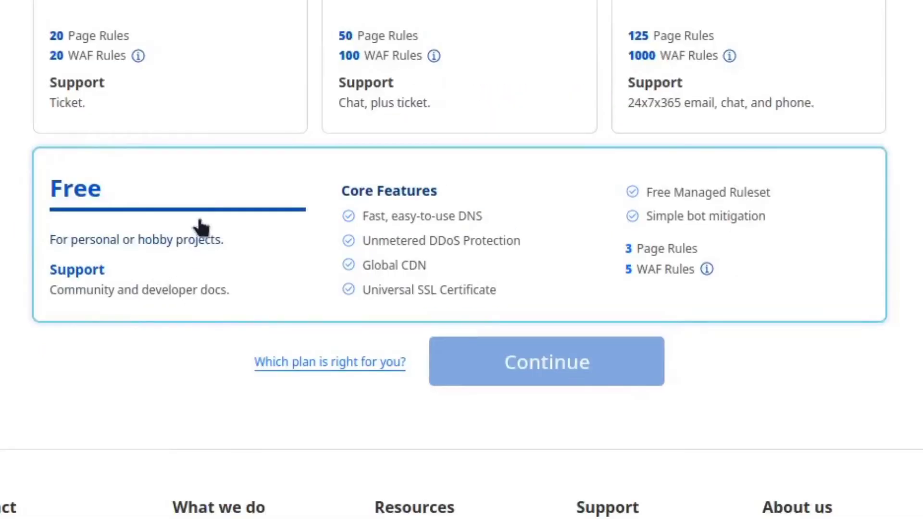
click(199, 227)
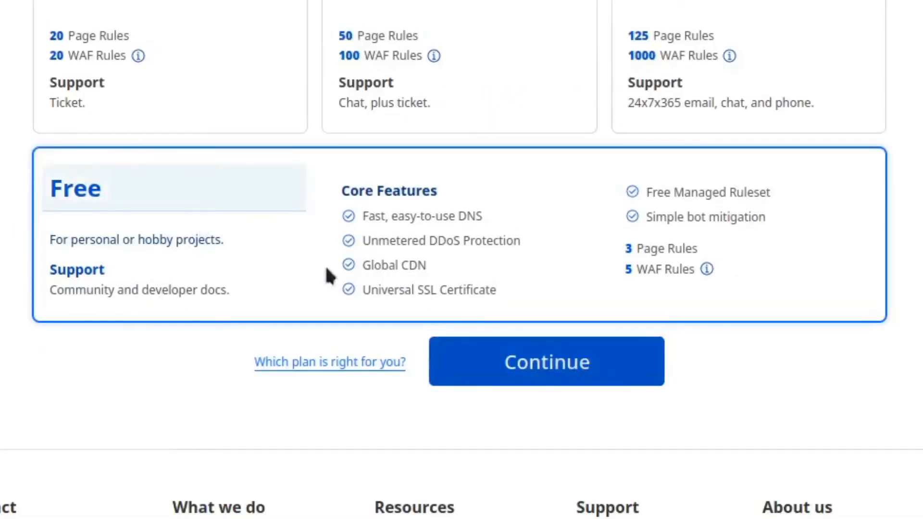
click(480, 380)
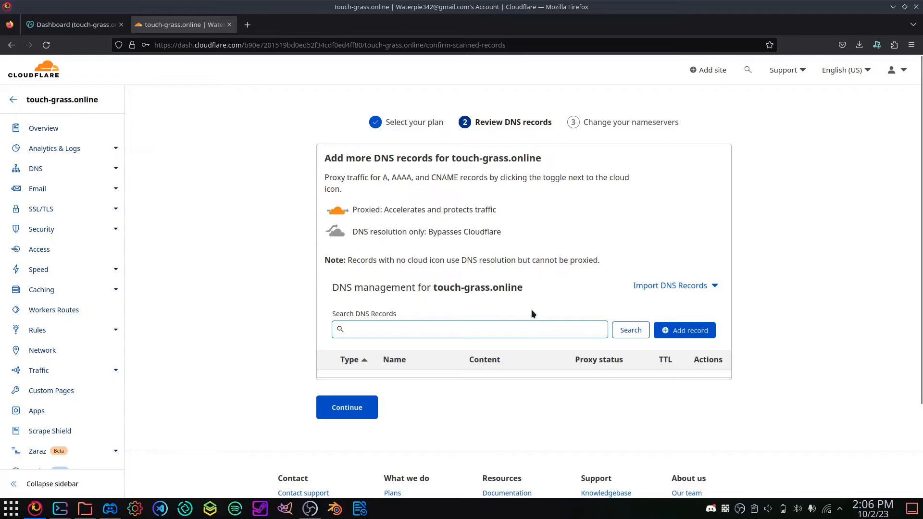
click(533, 293)
click(347, 408)
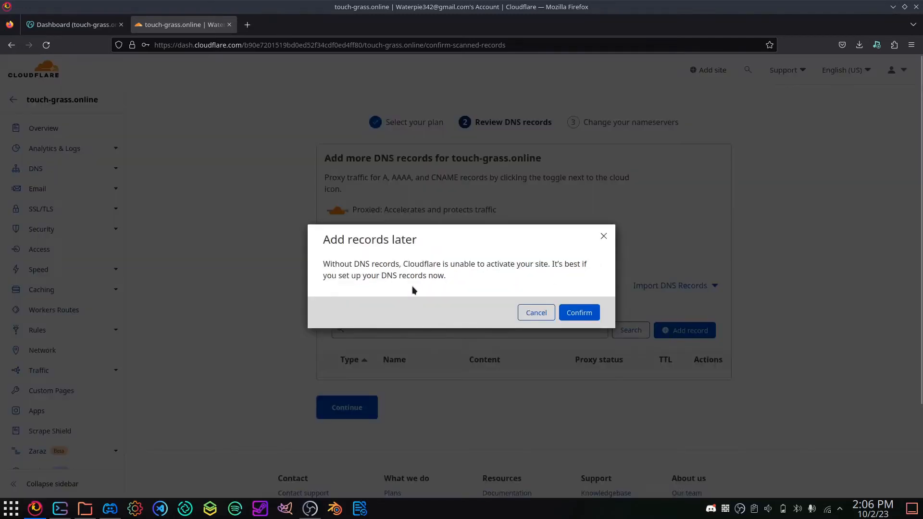
click(579, 312)
scroll(587, 317, down, 3)
scroll(588, 316, down, 1)
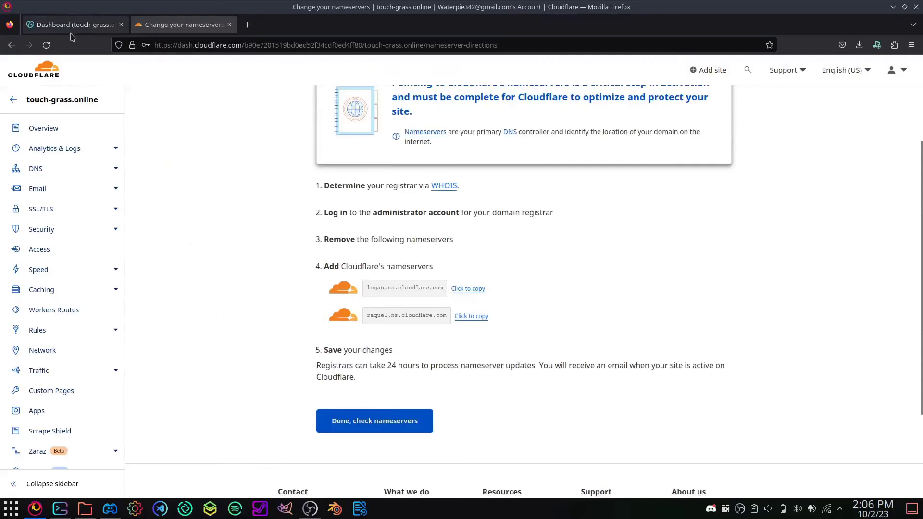
Reach touch-grass.online's DNS settings in GoDaddy and choose to enter custom nameservers.
click(72, 24)
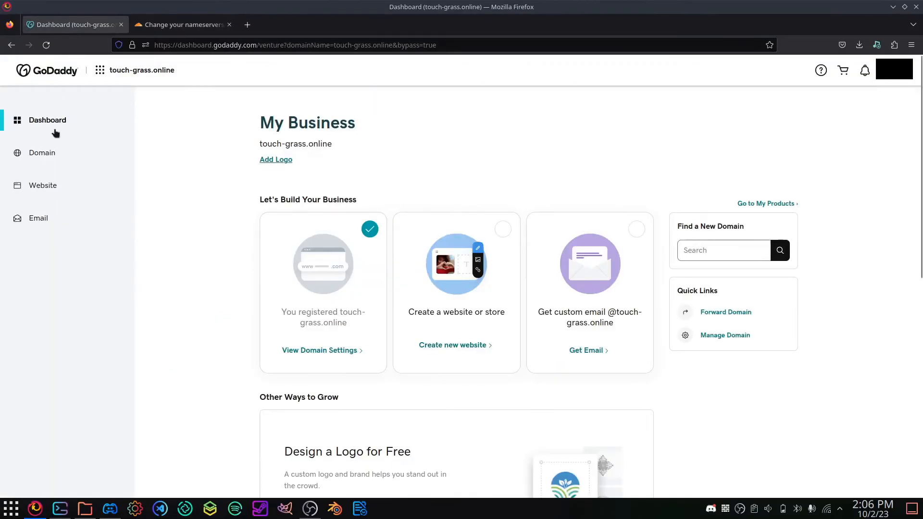
click(42, 152)
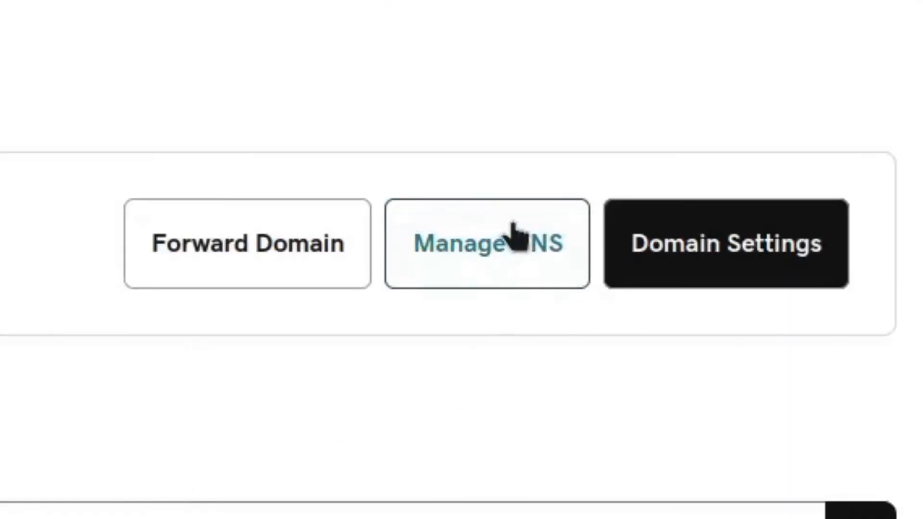
click(513, 238)
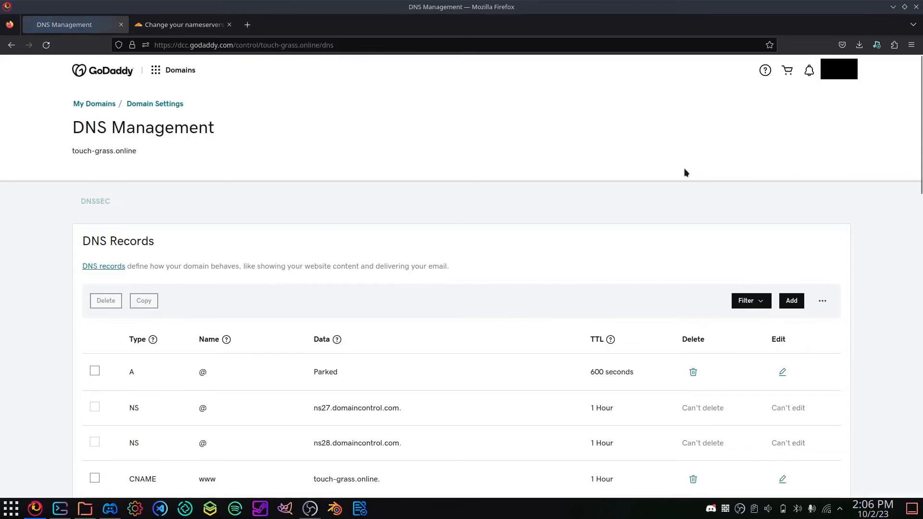
scroll(472, 318, down, 5)
scroll(434, 314, down, 3)
scroll(434, 315, down, 3)
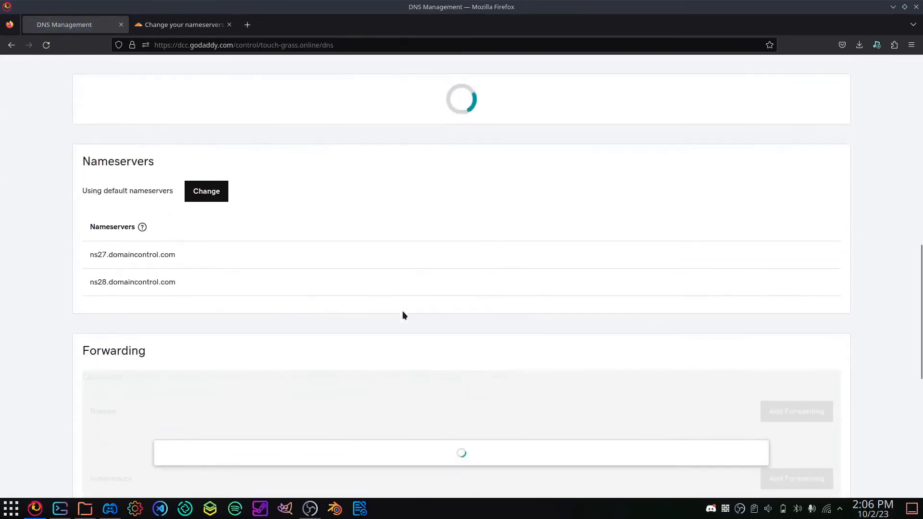
click(206, 358)
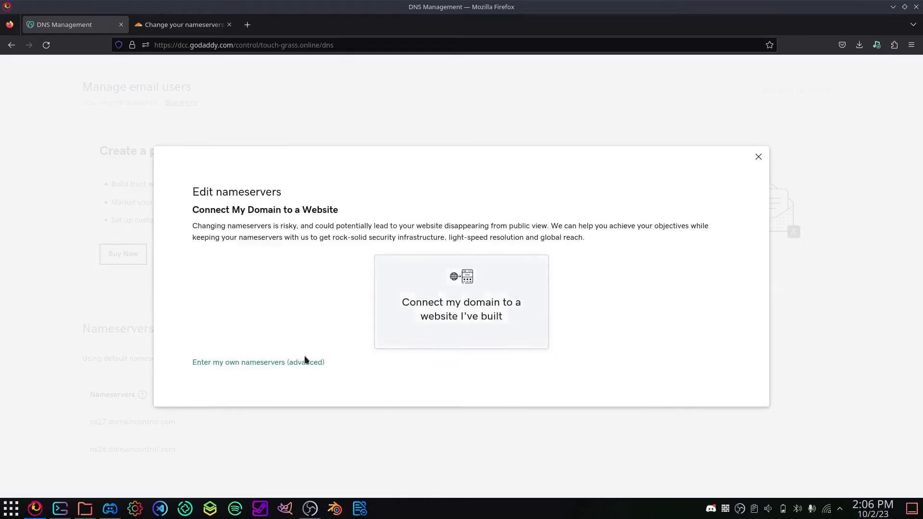
click(305, 361)
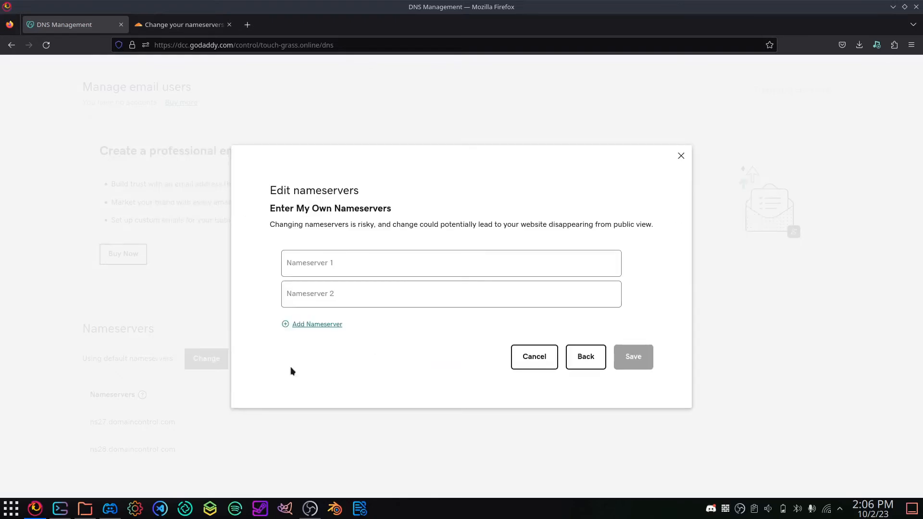
Paste logan.ns.cloudflare.com and raquel.ns.cloudflare.com from Cloudflare into the two nameserver fields.
click(184, 25)
click(471, 288)
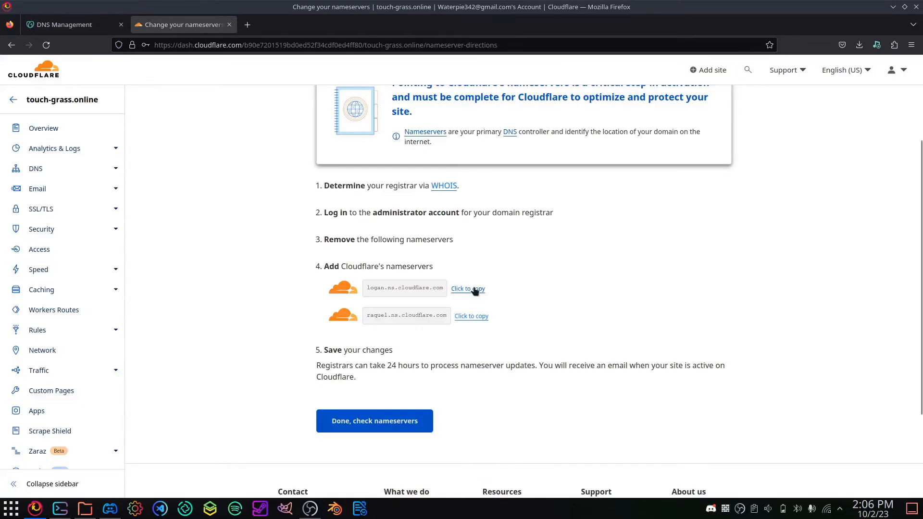
click(83, 24)
click(373, 262)
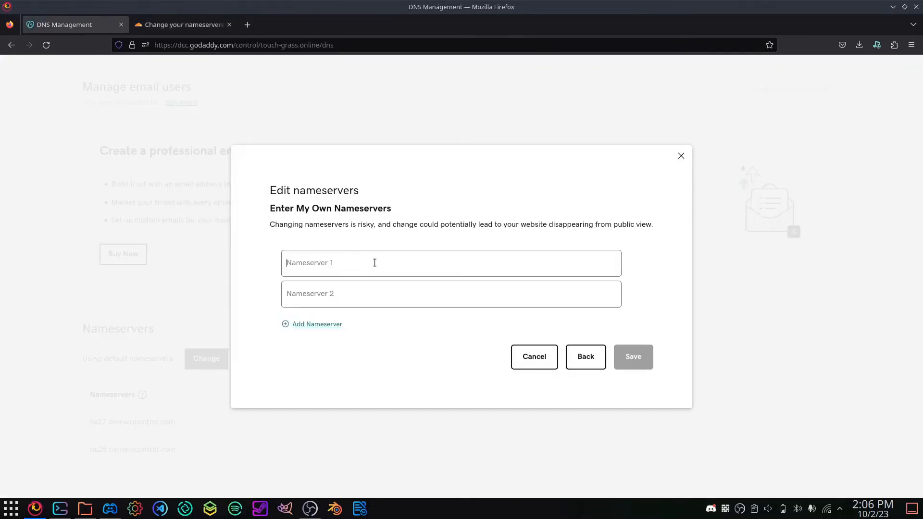
text(logan.ns.cloudflare.com)
key(ctrl+Tab)
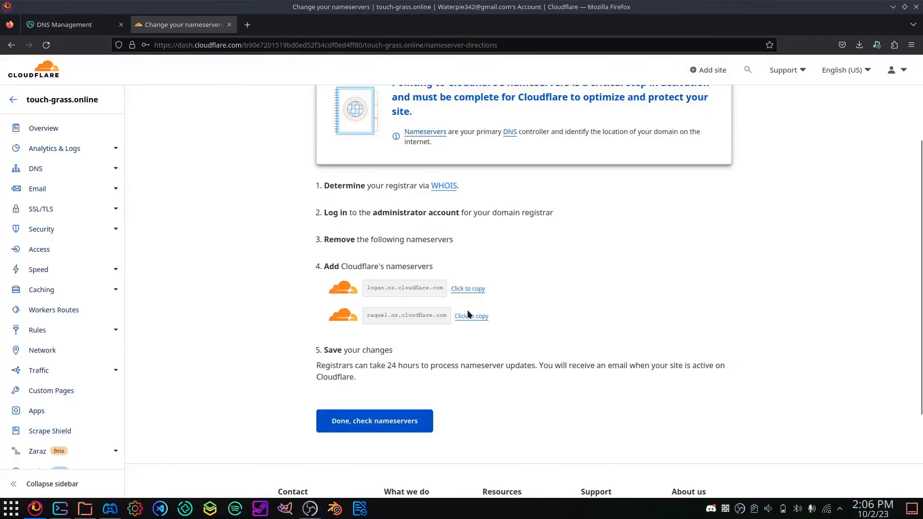
click(470, 316)
click(64, 25)
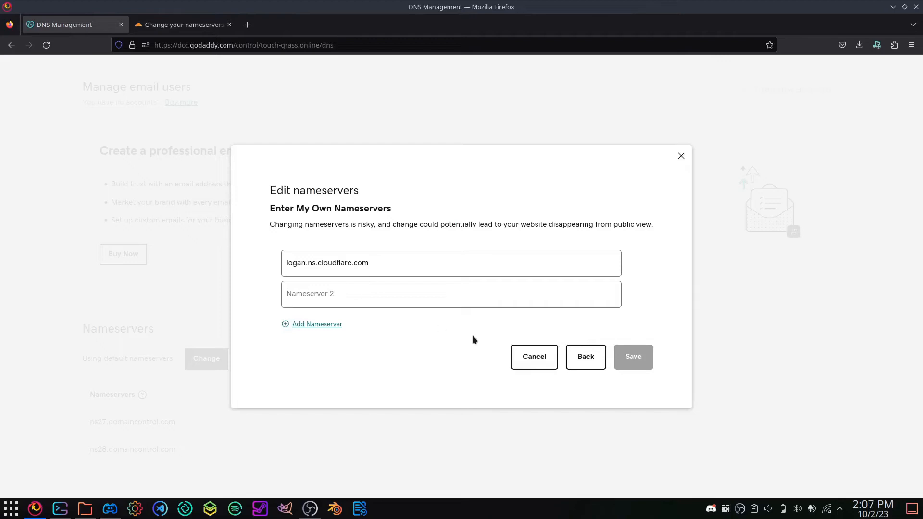
text(raquel.ns.cloudflare.com)
Save the nameserver change with consent in GoDaddy and report it done in Cloudflare.
click(633, 356)
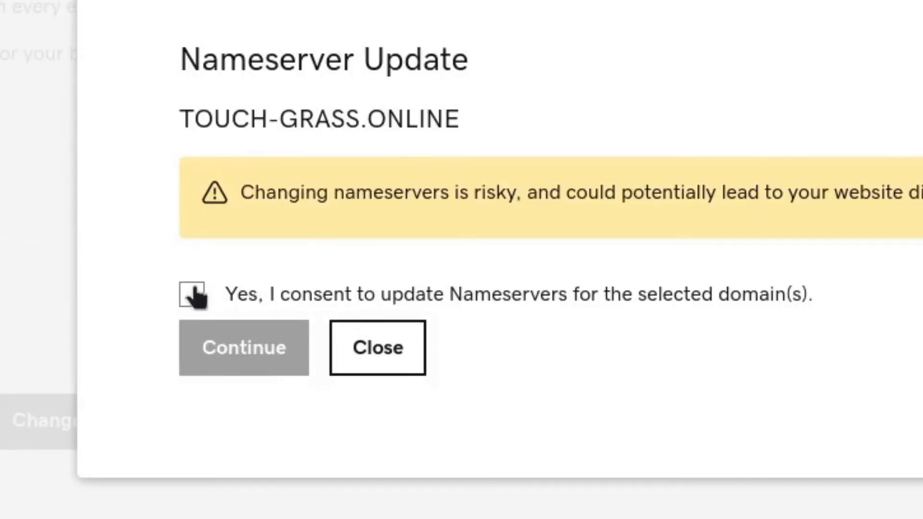
click(260, 311)
click(231, 352)
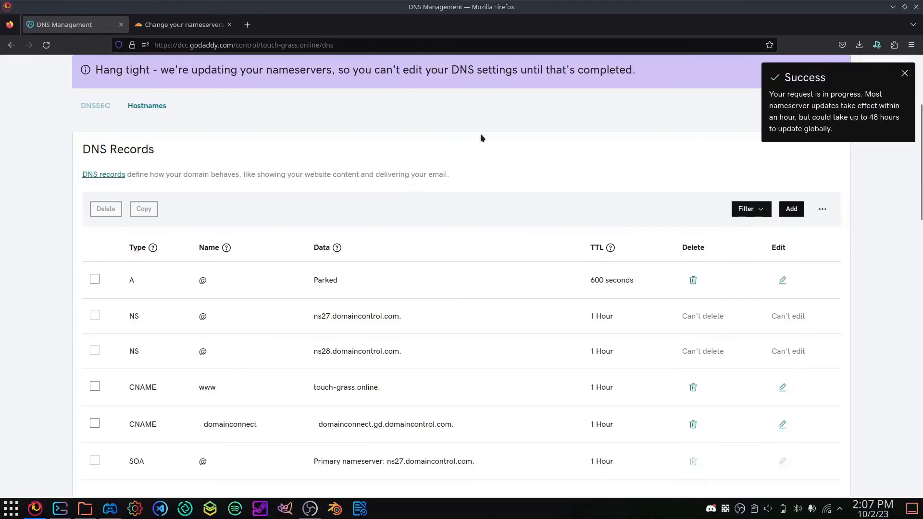
click(184, 25)
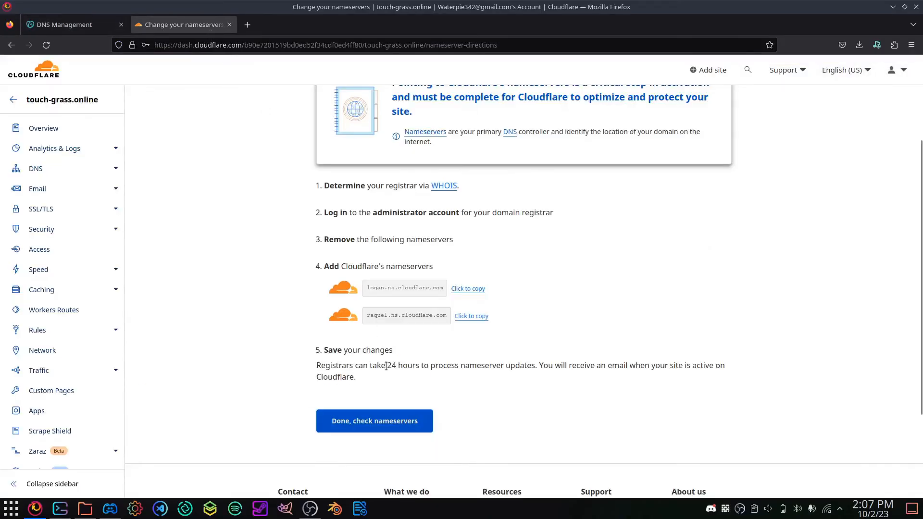
click(394, 422)
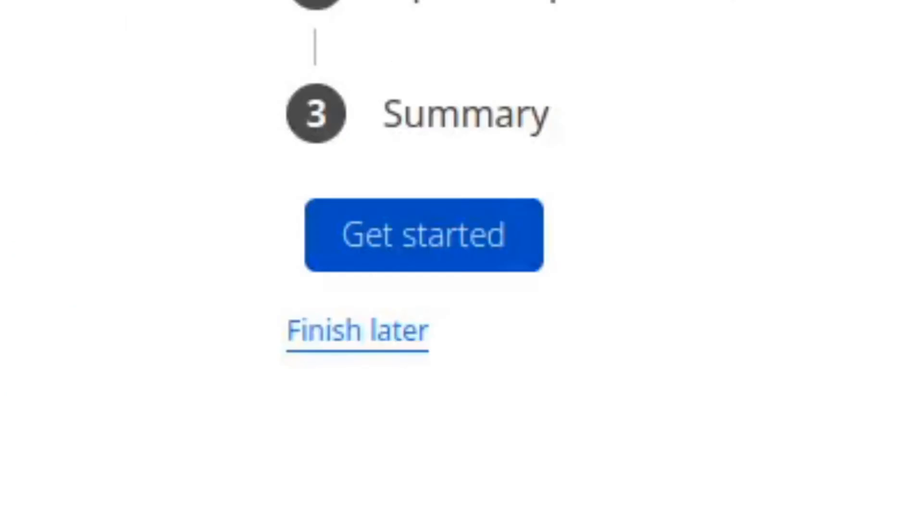
Postpone the quick start guide and have Cloudflare check touch-grass.online's nameservers now.
click(380, 347)
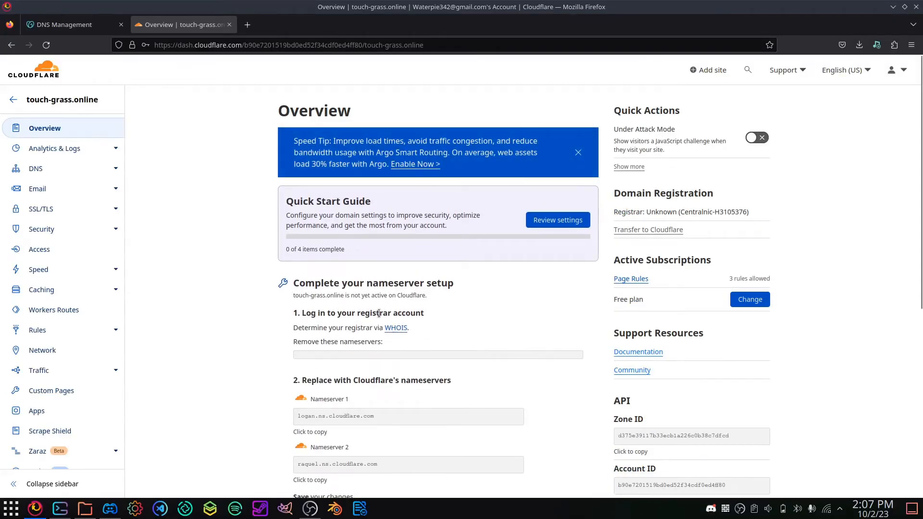
scroll(381, 353, down, 5)
scroll(381, 353, down, 2)
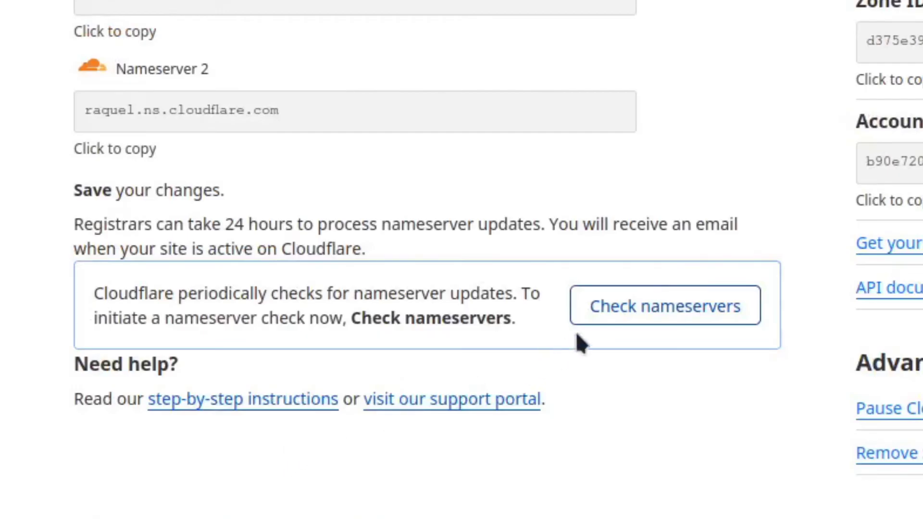
click(613, 305)
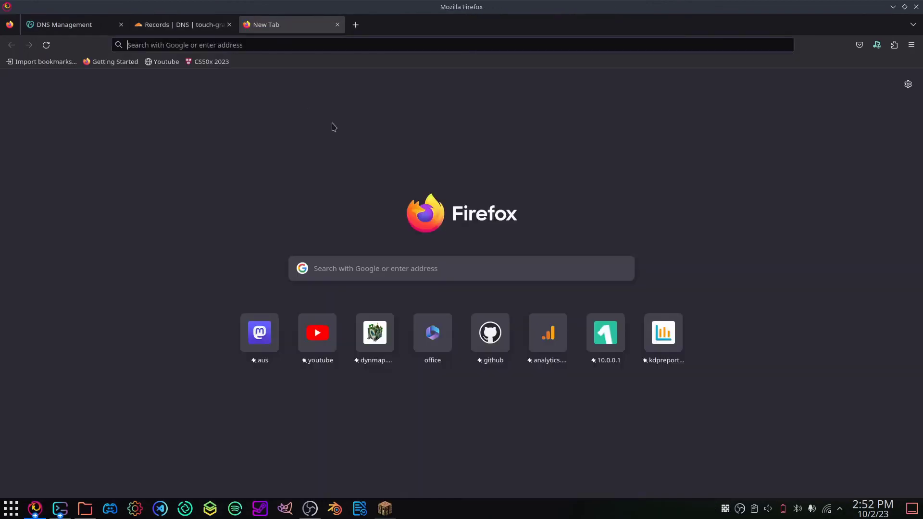
text(ngrok.com/)
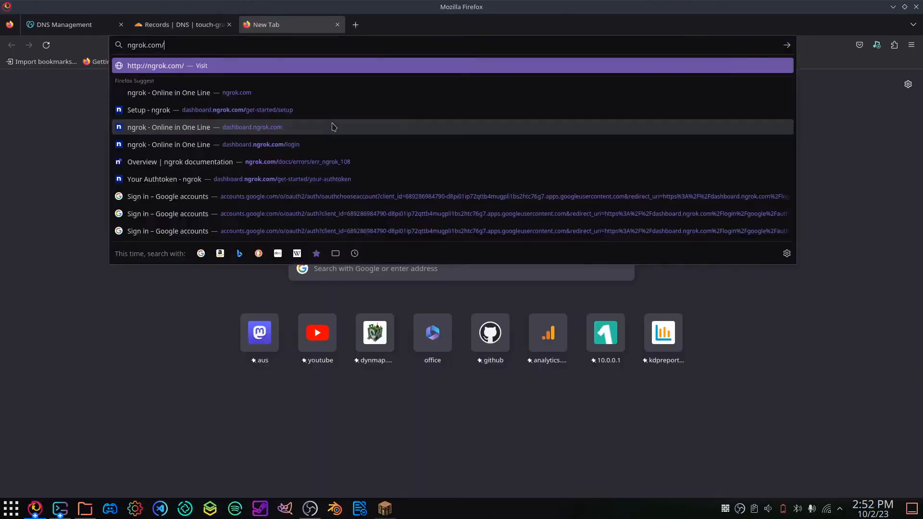
Sign up for an ngrok account, save the login, and copy the Linux download link.
key(Return)
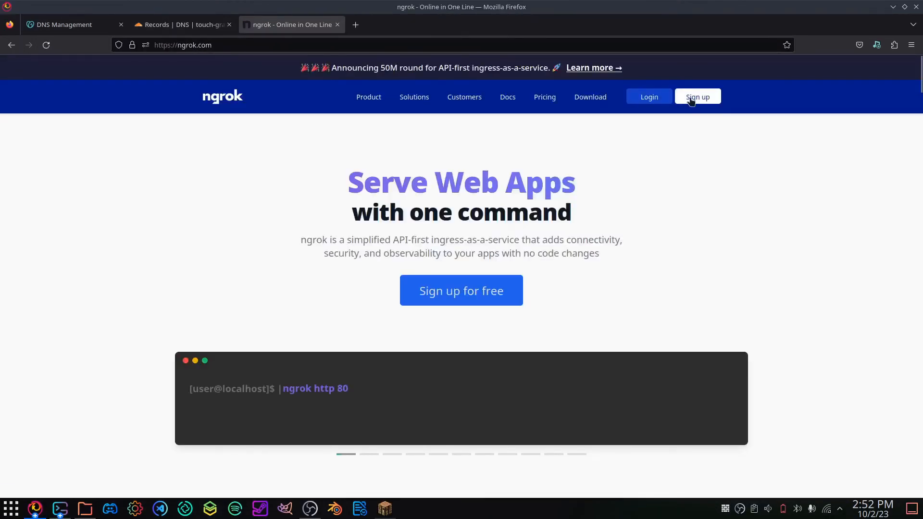
click(694, 99)
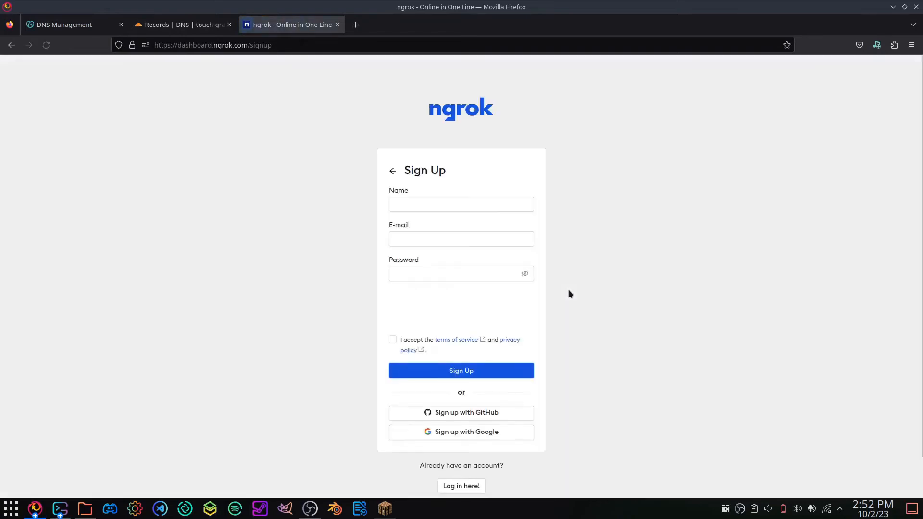
click(422, 203)
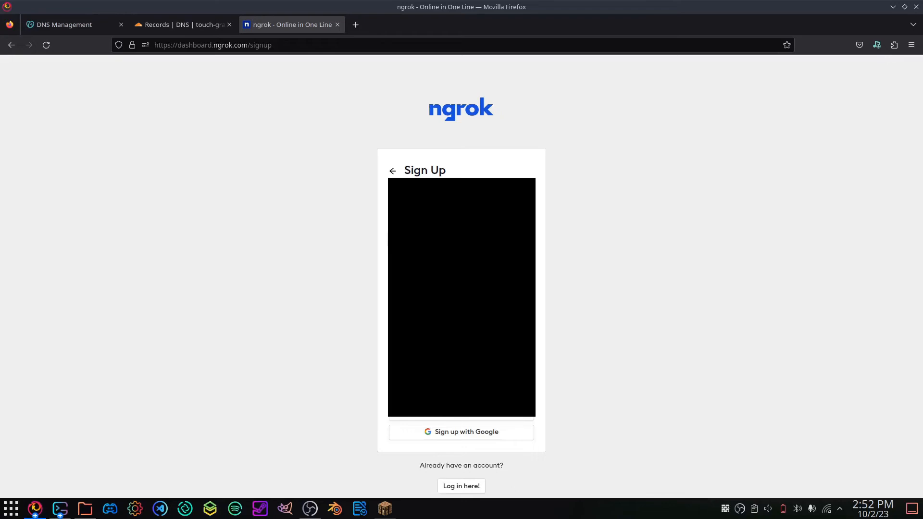
key(Return)
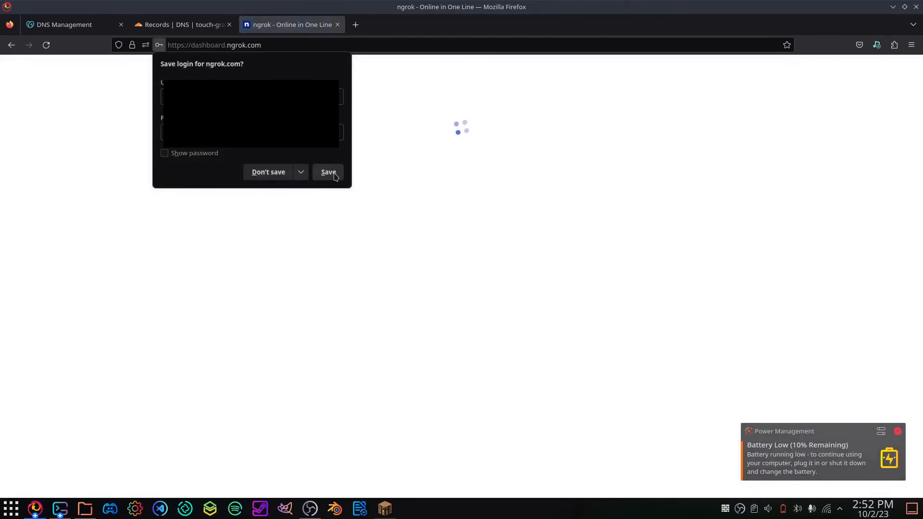
click(328, 171)
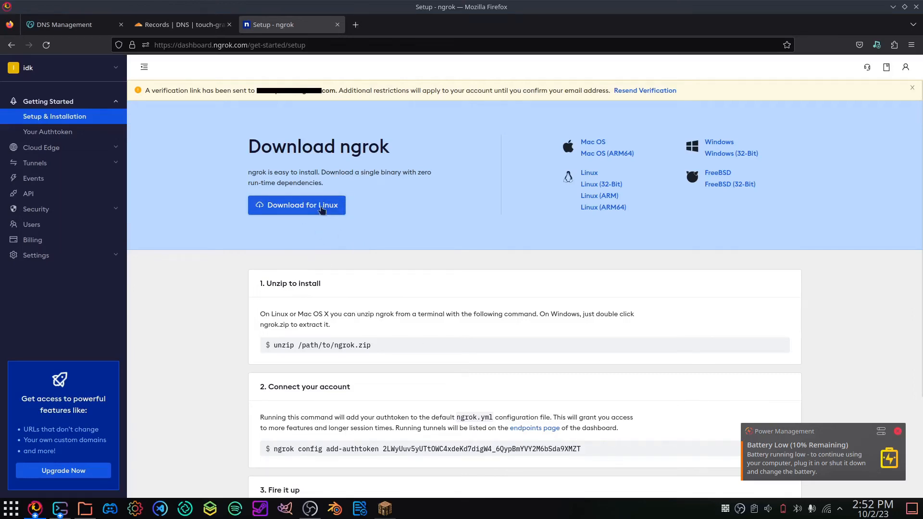
right_click(322, 210)
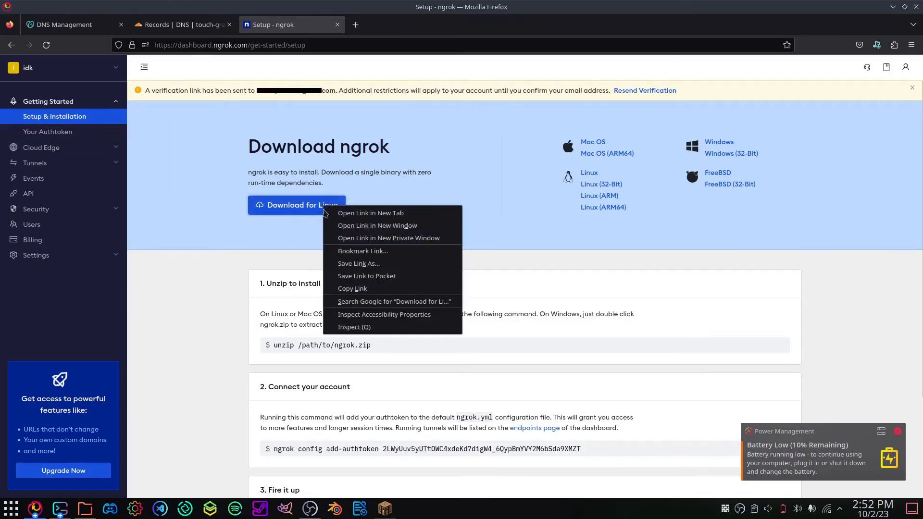
click(352, 288)
Download the ngrok .tgz archive into the home directory and extract it with tar -xvsf.
click(61, 509)
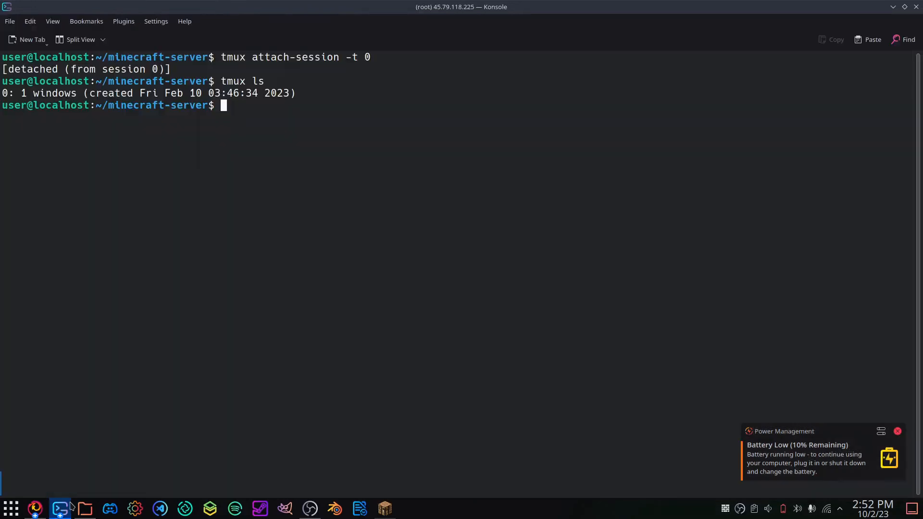
text(cd ..)
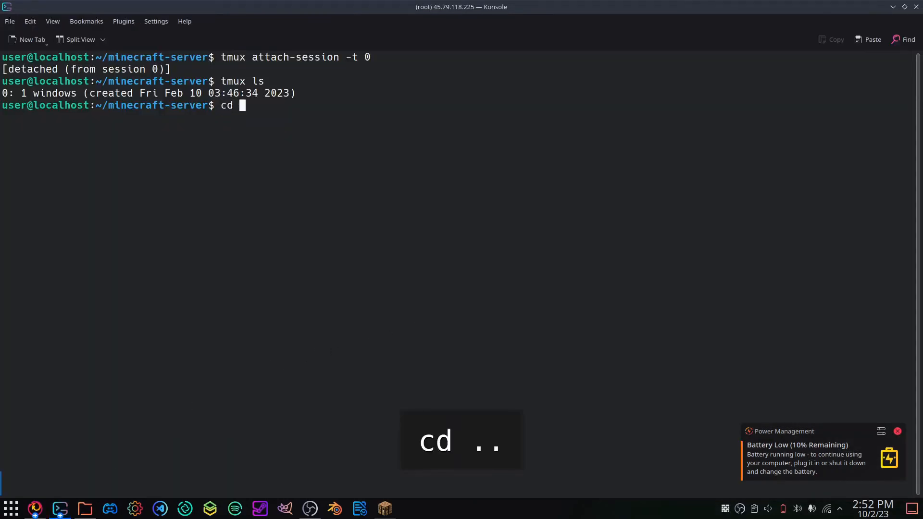
key(Return)
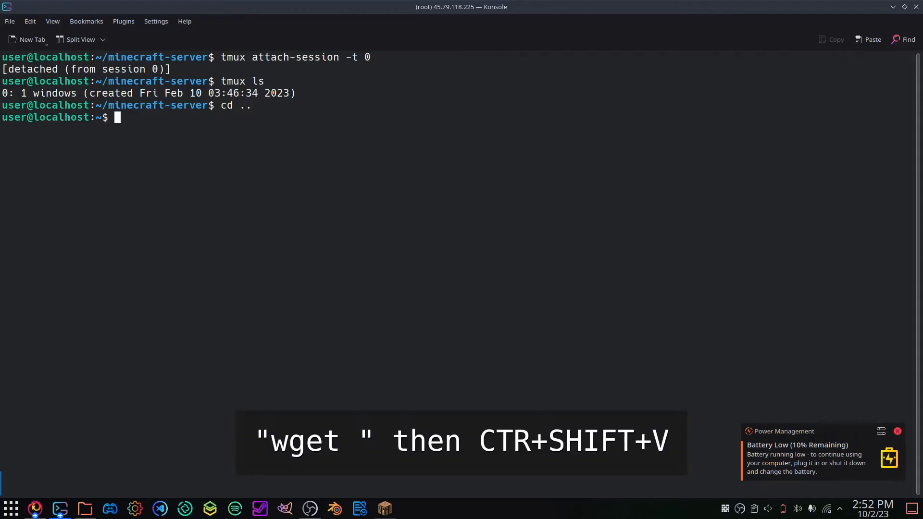
text(wget)
key(ctrl+shift+v)
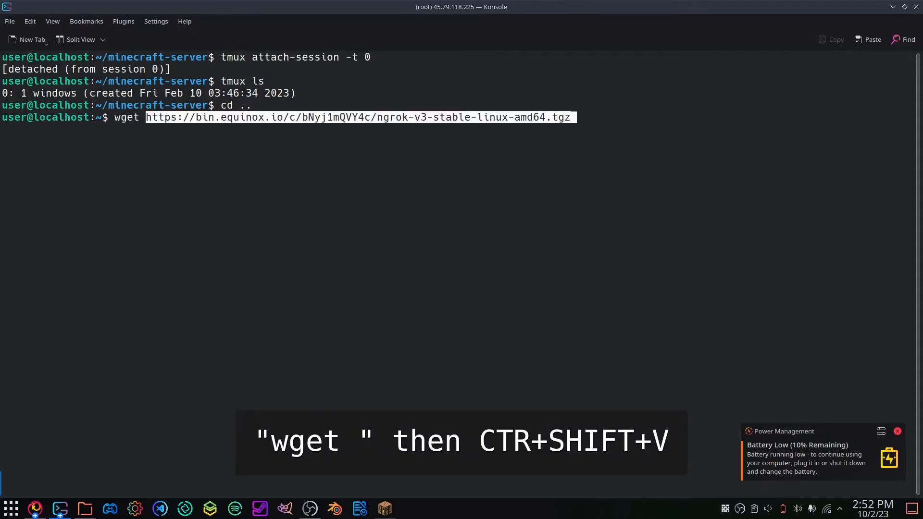
key(Return)
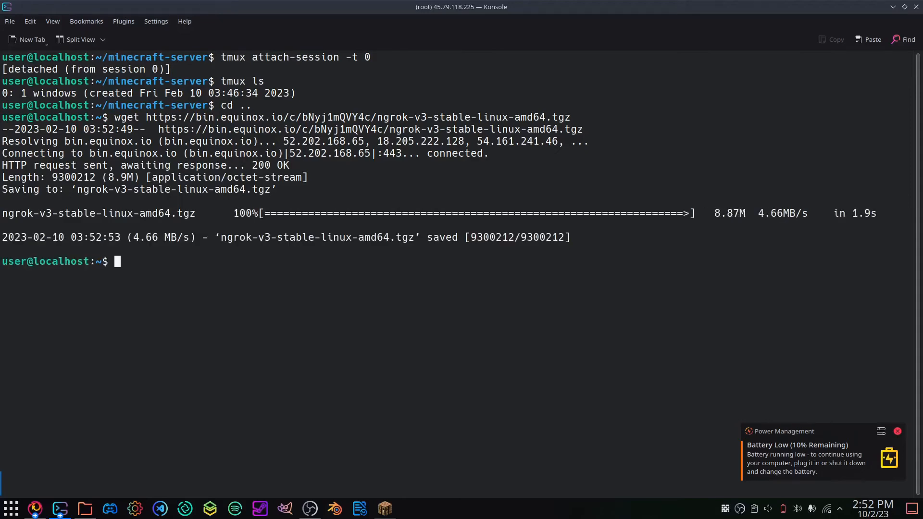
text(tar -)
text(x)
text(v)
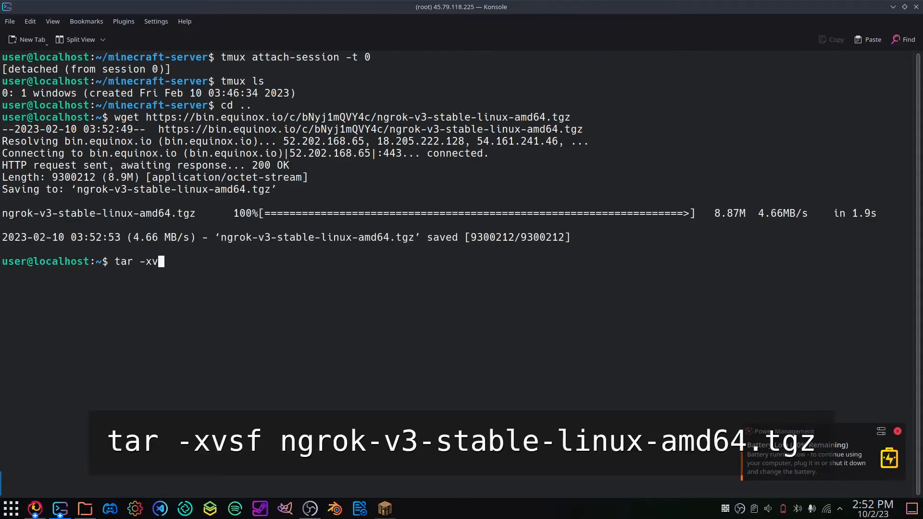
text(sf)
text( ng)
key(Tab)
key(Return)
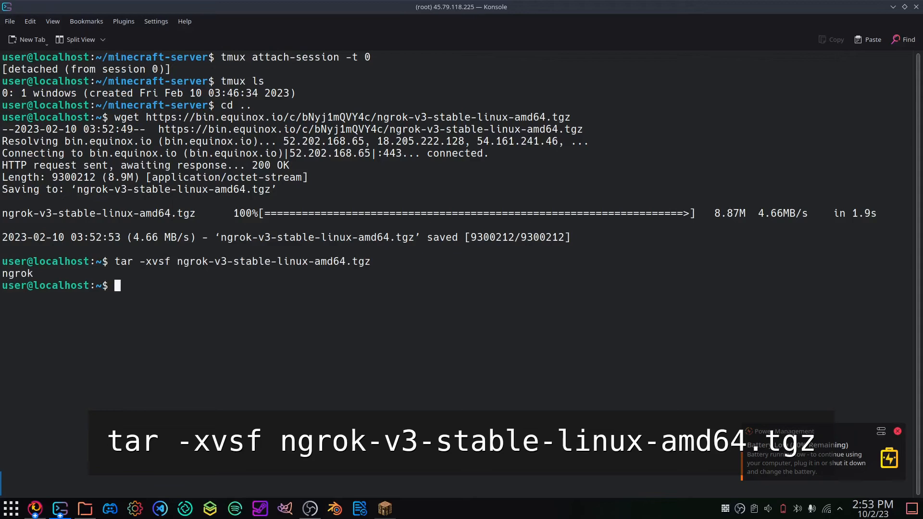
text(ls)
List the extracted files and move the ngrok binary into /bin with sudo.
key(Return)
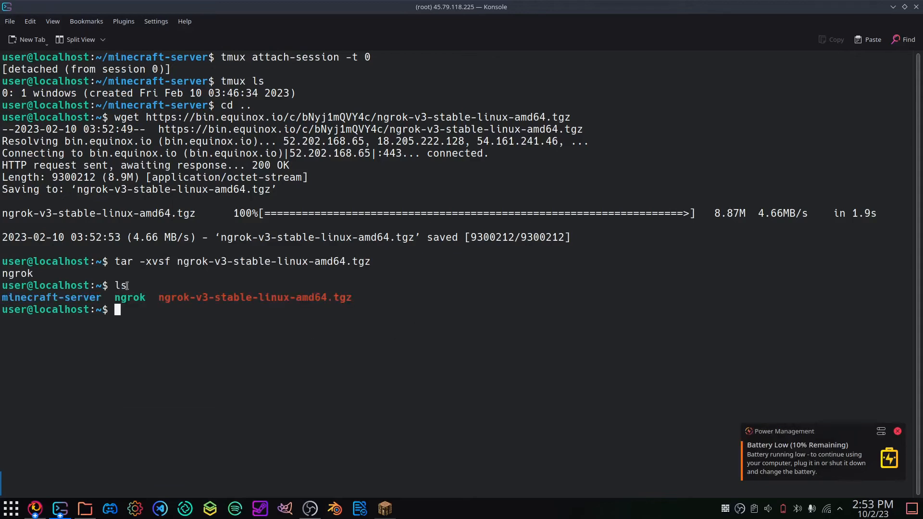
drag(115, 298, 146, 297)
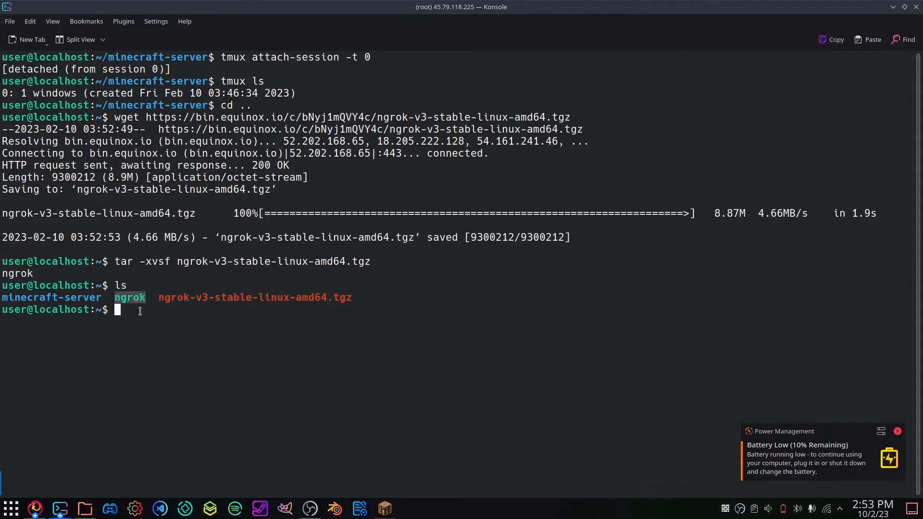
click(139, 309)
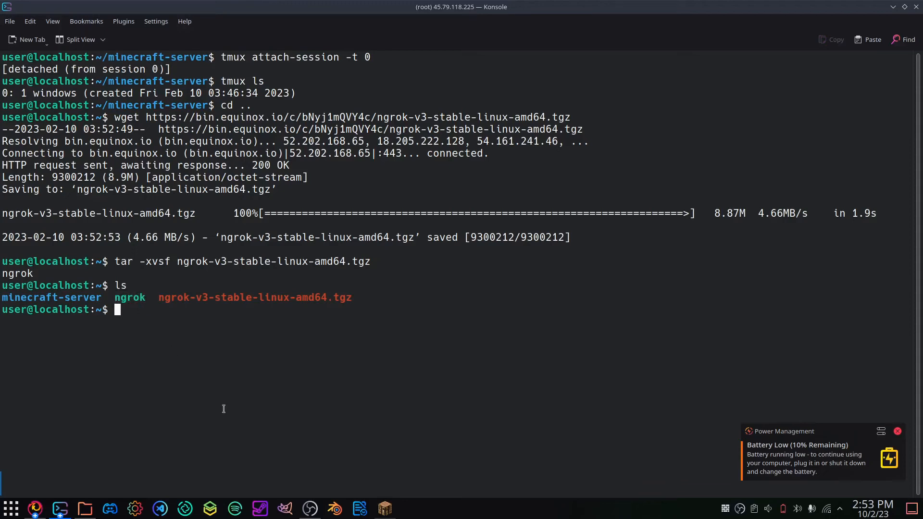
text(mv ngrok)
text( /bin)
key(Return)
text(s)
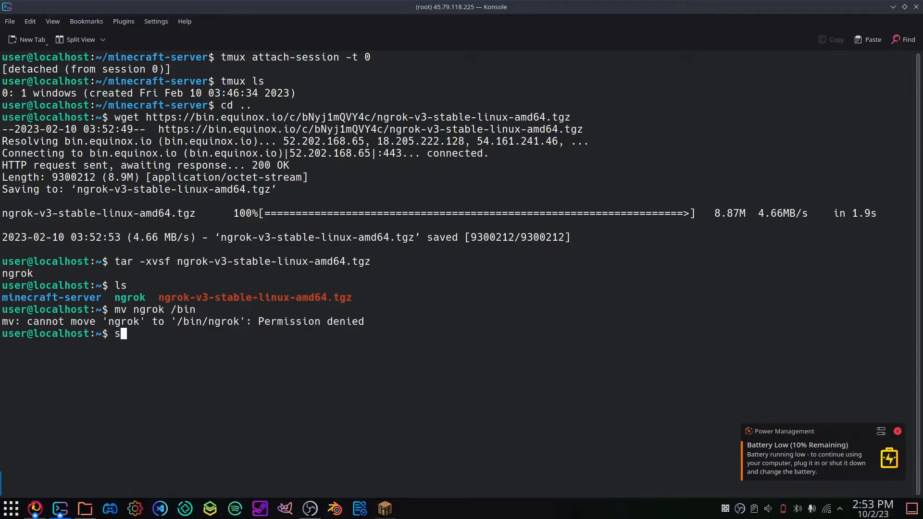
text(udo !!)
key(Return)
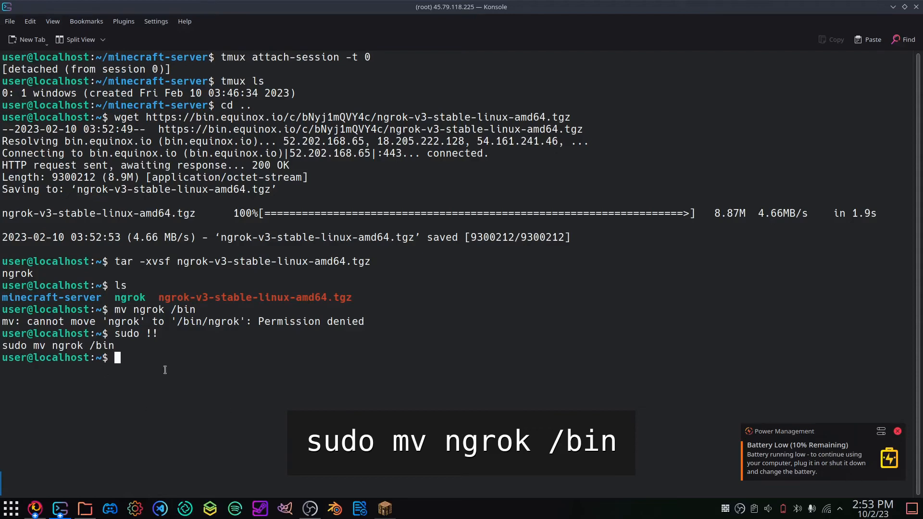
text(ngrok)
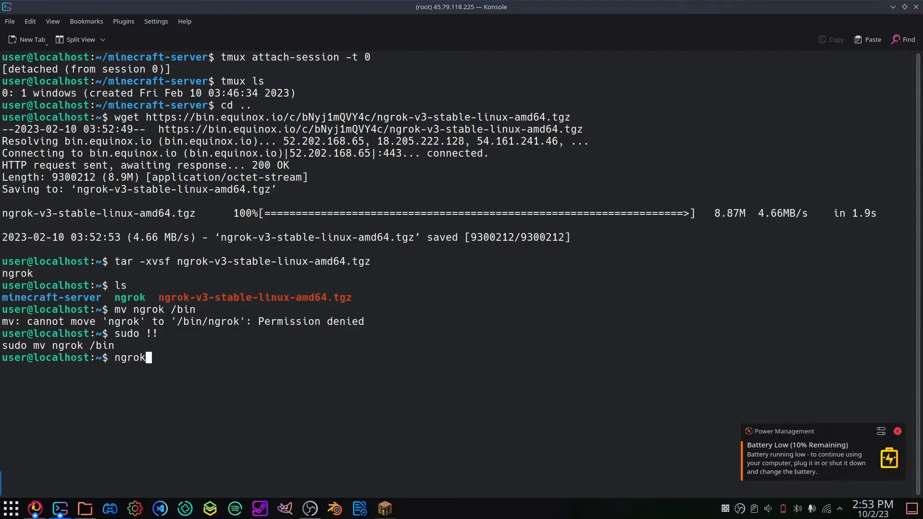
Confirm ngrok runs, clear the terminal, and select the authtoken command on ngrok's setup page.
key(Return)
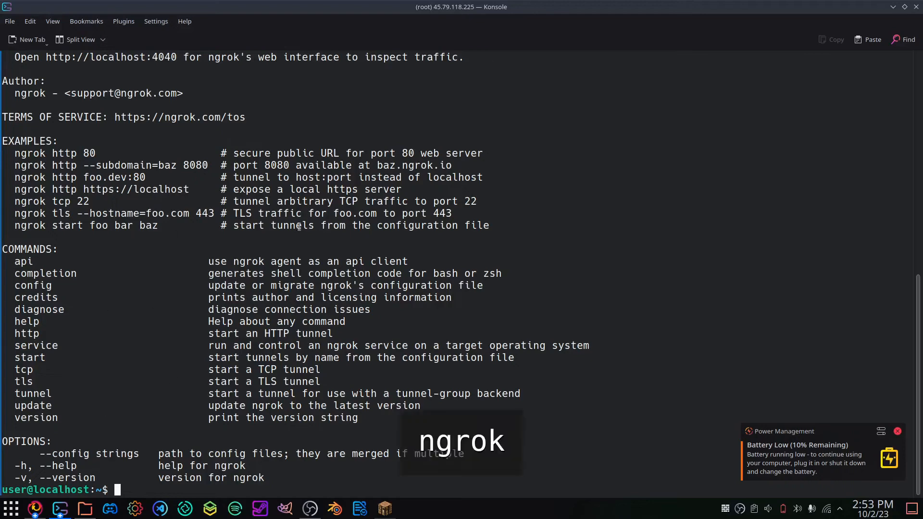
text(clear)
key(Return)
key(alt+Tab)
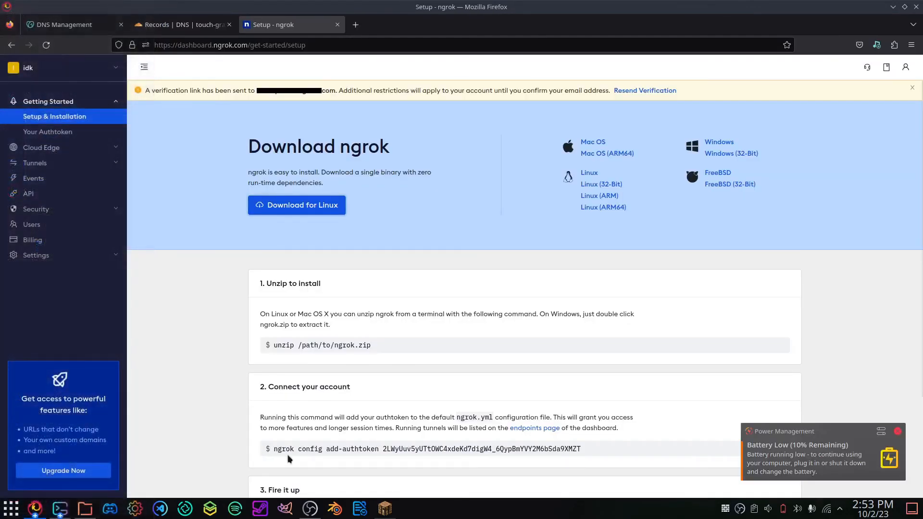
scroll(307, 404, down, 3)
scroll(306, 384, down, 1)
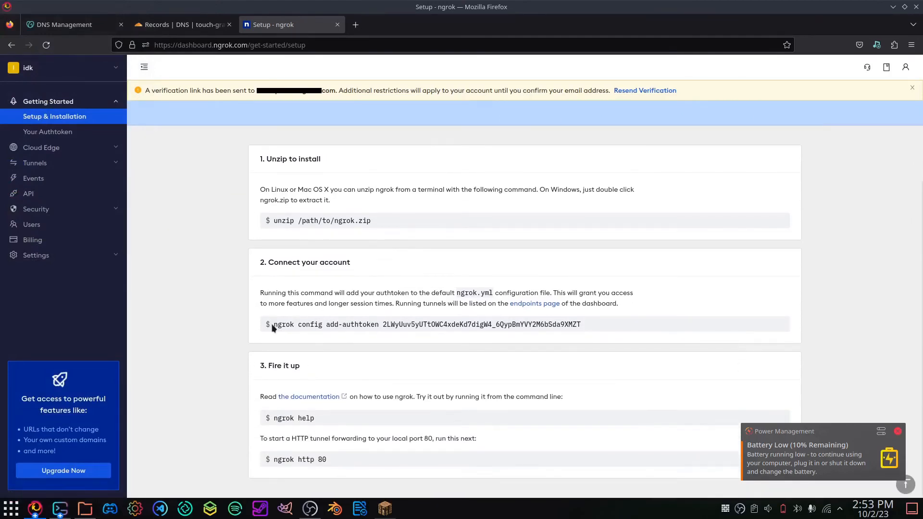
triple_click(290, 325)
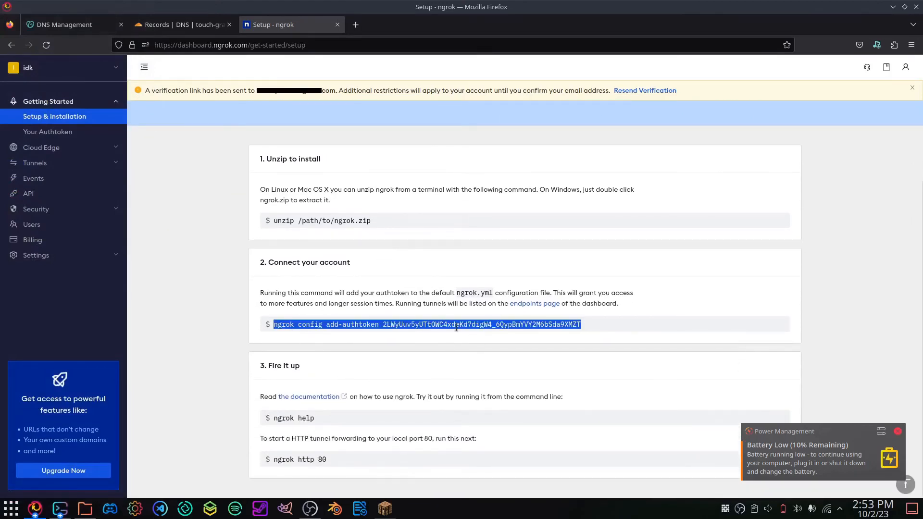
Save the ngrok authtoken and run ngrok tcp 25565, which fails with an unverified-email error.
click(61, 509)
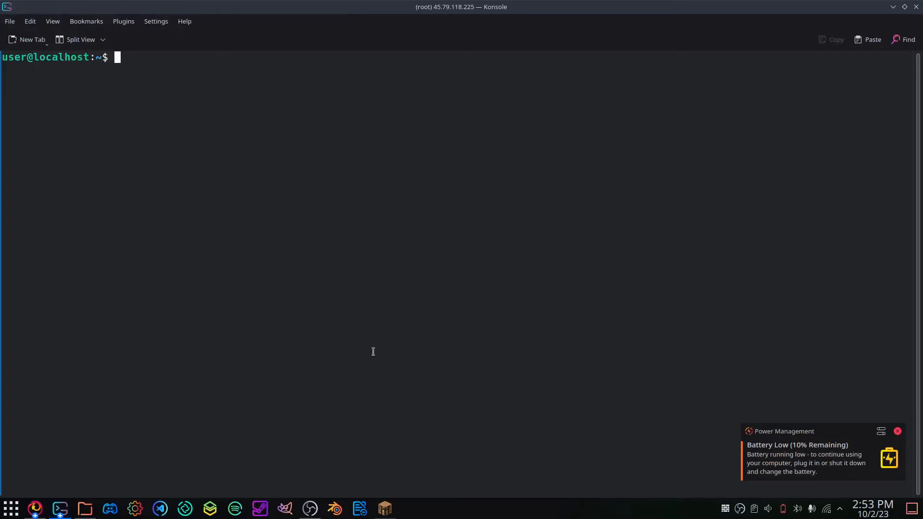
key(ctrl+shift+v)
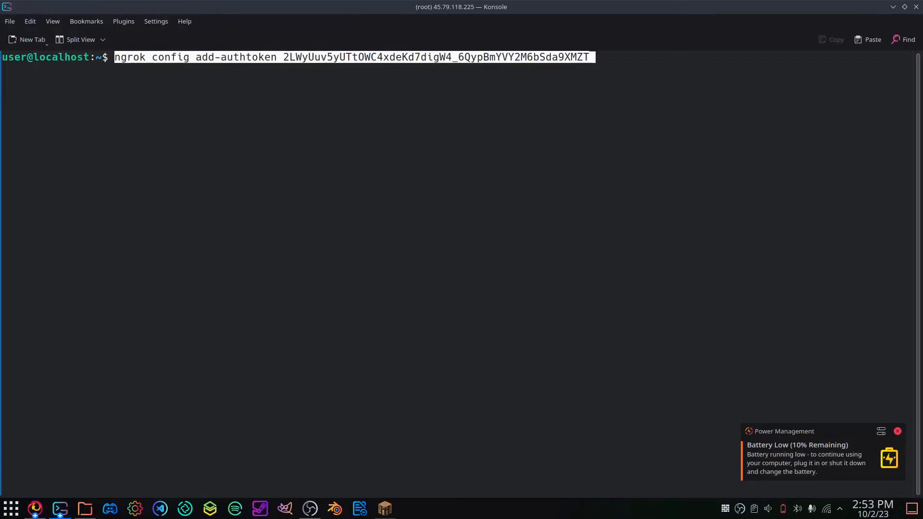
key(Return)
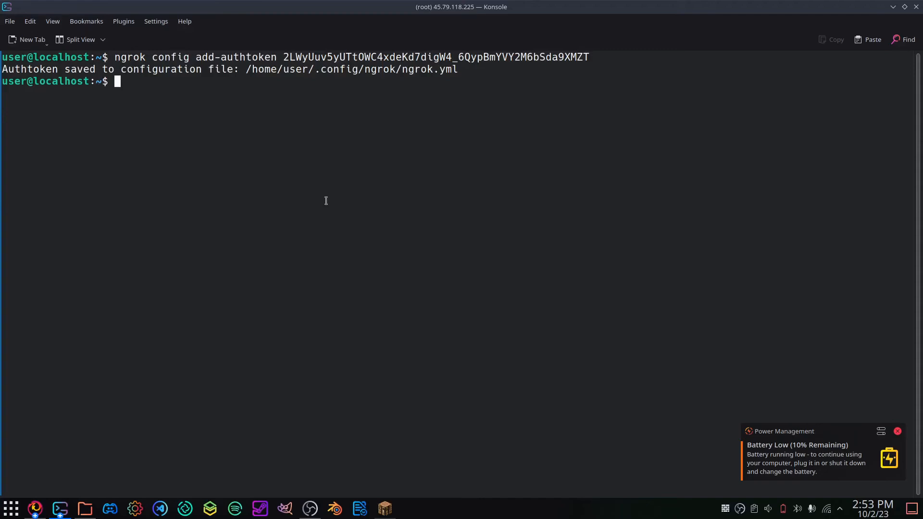
text(ngrok tc)
text(p 2)
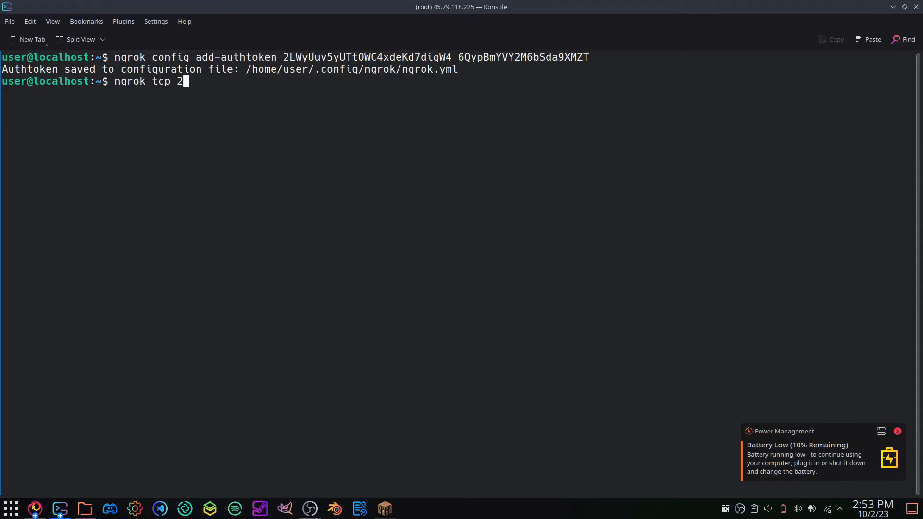
text(5565)
key(Return)
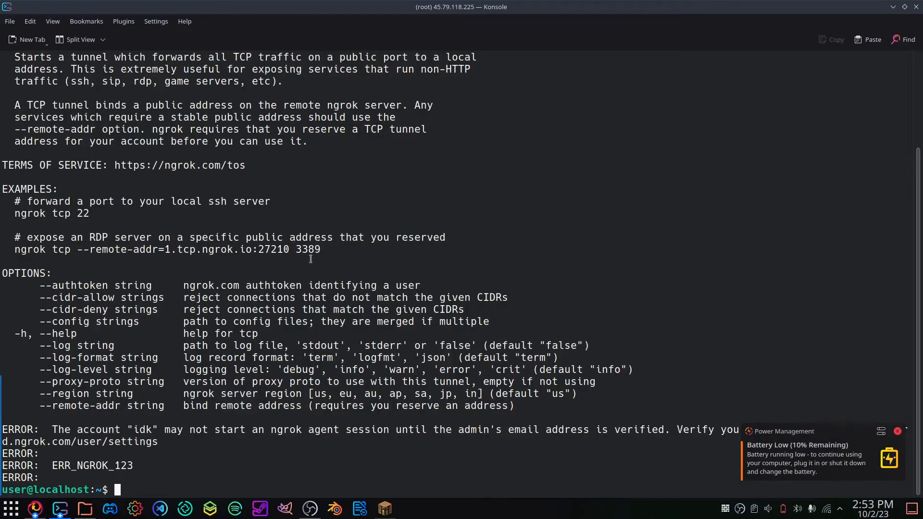
drag(54, 430, 690, 427)
click(896, 431)
Verify the ngrok email via the Gmail link and return to the terminal.
click(36, 509)
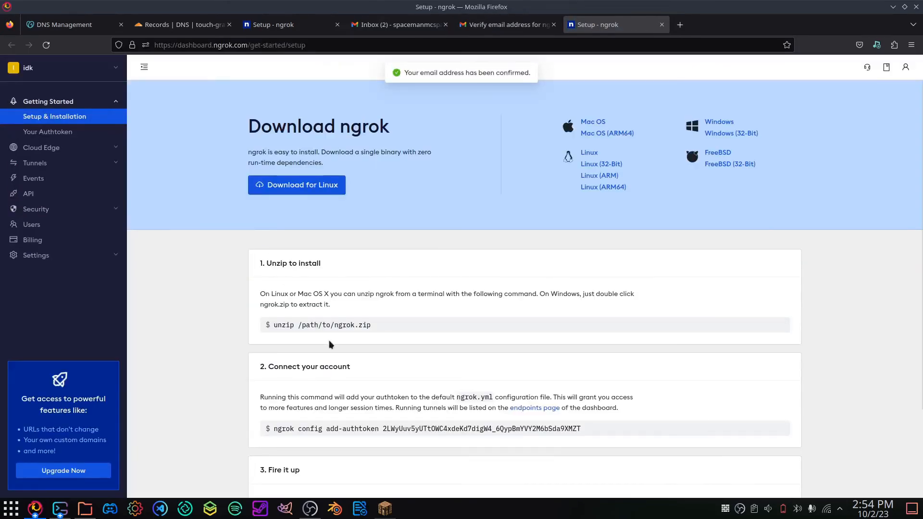
drag(450, 72, 533, 74)
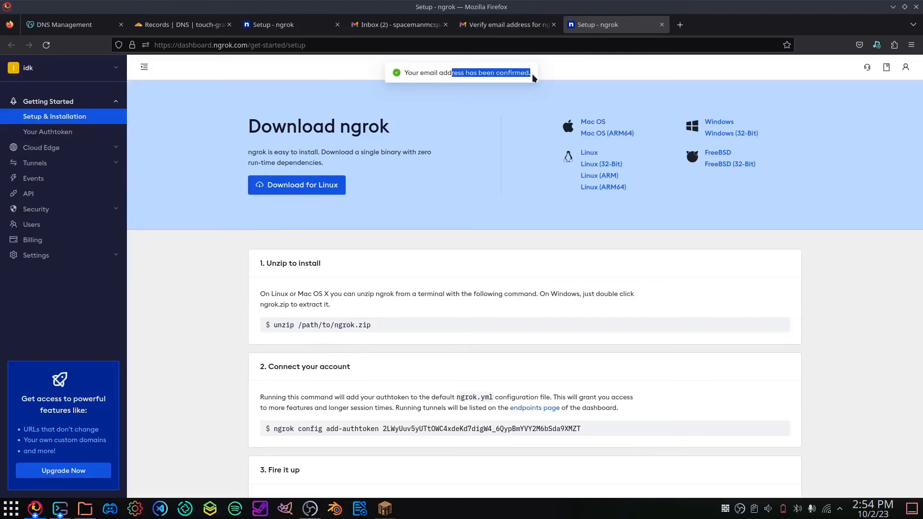
click(434, 232)
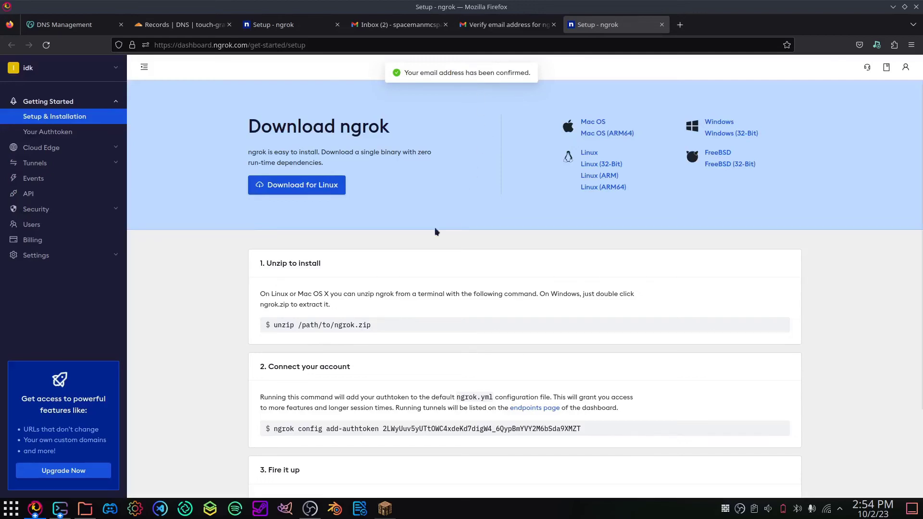
click(60, 510)
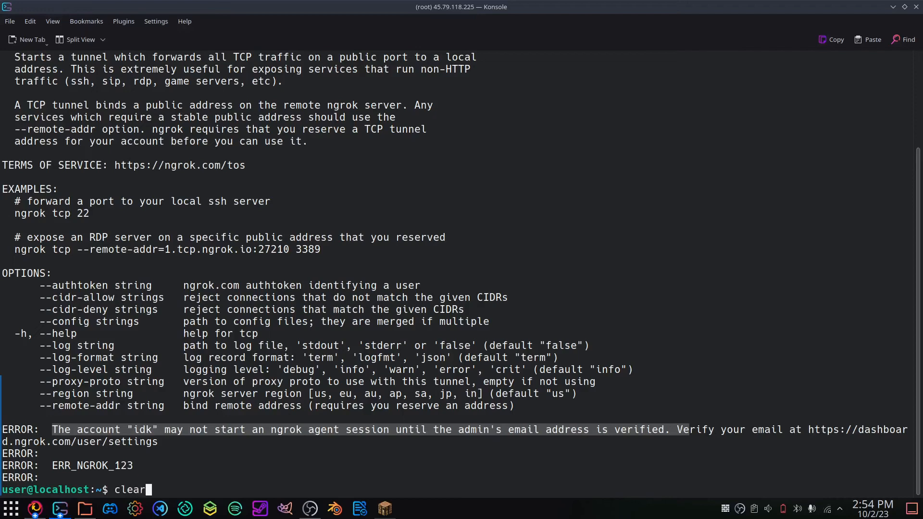
Run 'ngrok tcp 25565' after clearing the screen and copy the forwarding address 0.tcp.au.ngrok.io:13297.
key(Return)
text(ngrok tcp 2556)
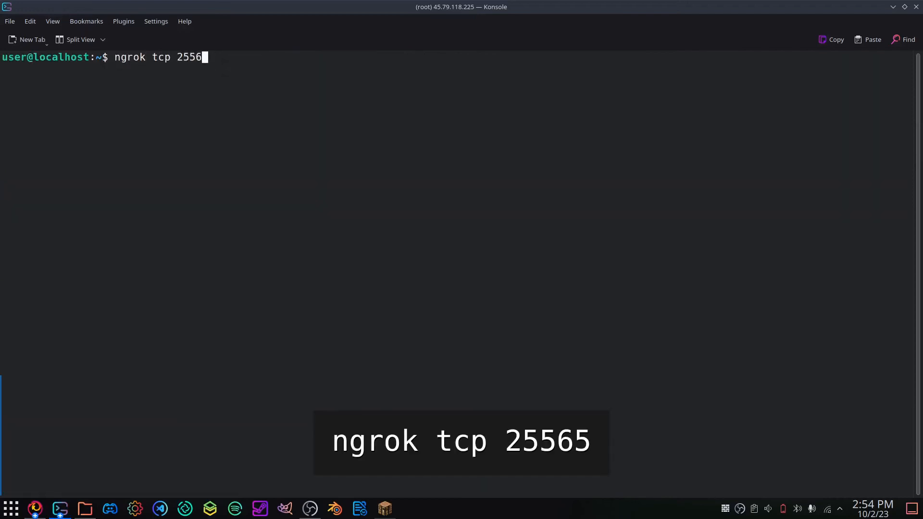
text(5)
key(Return)
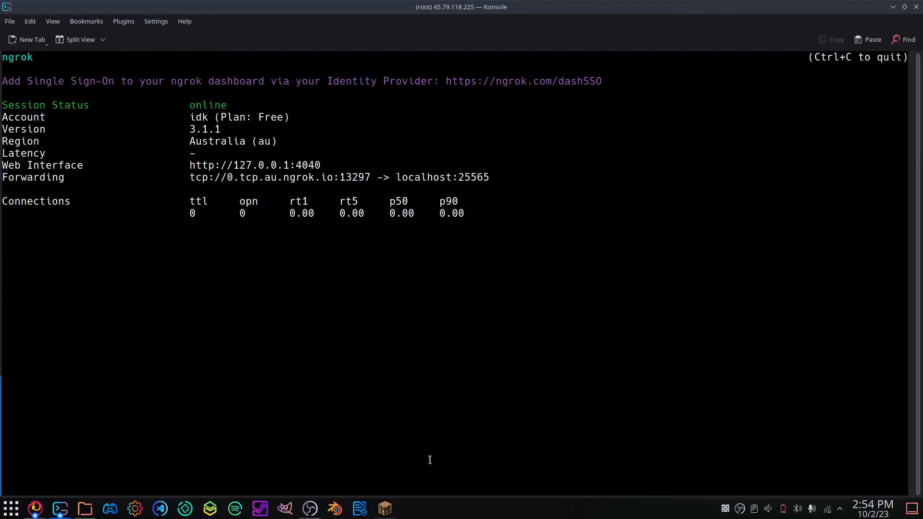
drag(227, 178, 370, 177)
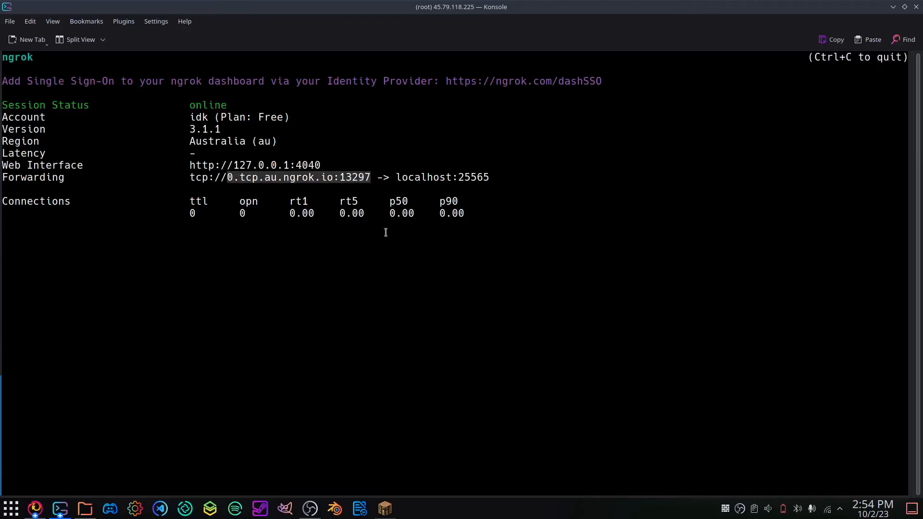
Join the server via Direct Connection using the pasted address 0.tcp.au.ngrok.io:13297, then return to the ngrok terminal.
click(384, 510)
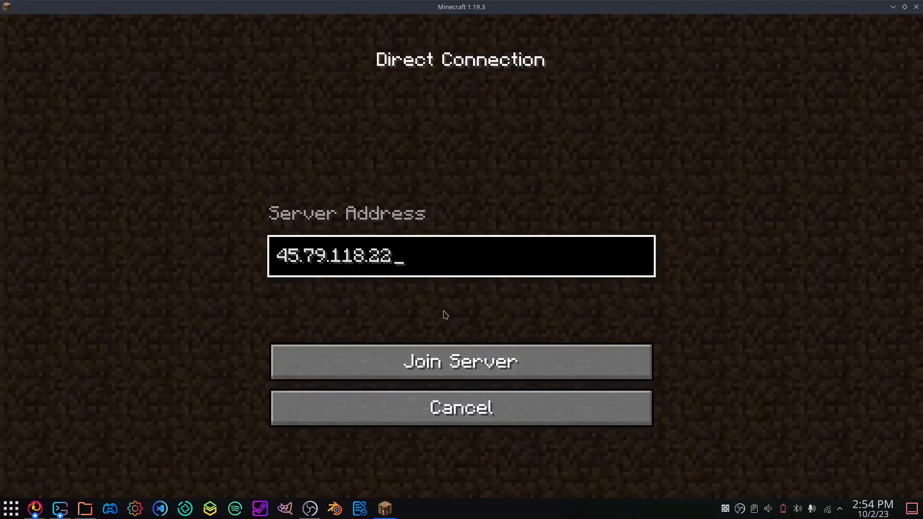
key(BackSpace)
key(BackSpace)
key(BackSpace)
key(BackSpace)
key(BackSpace)
key(BackSpace)
key(ctrl+v)
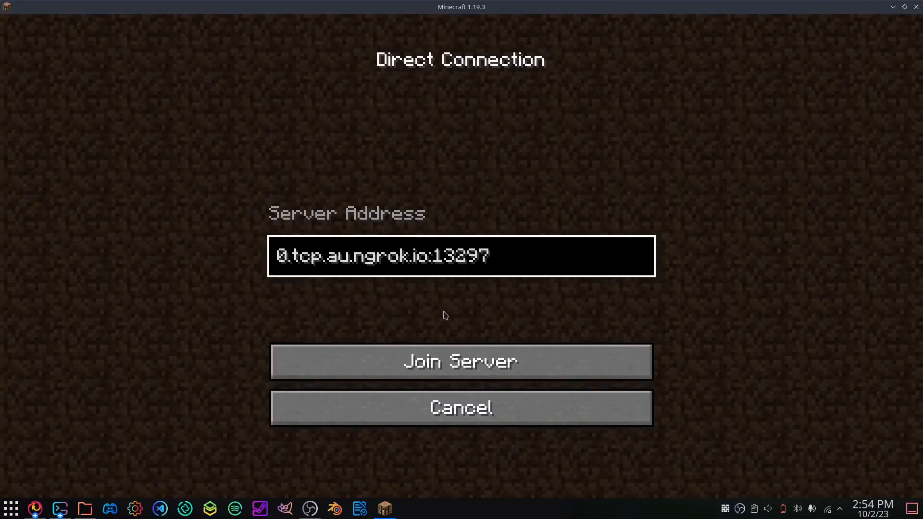
click(461, 361)
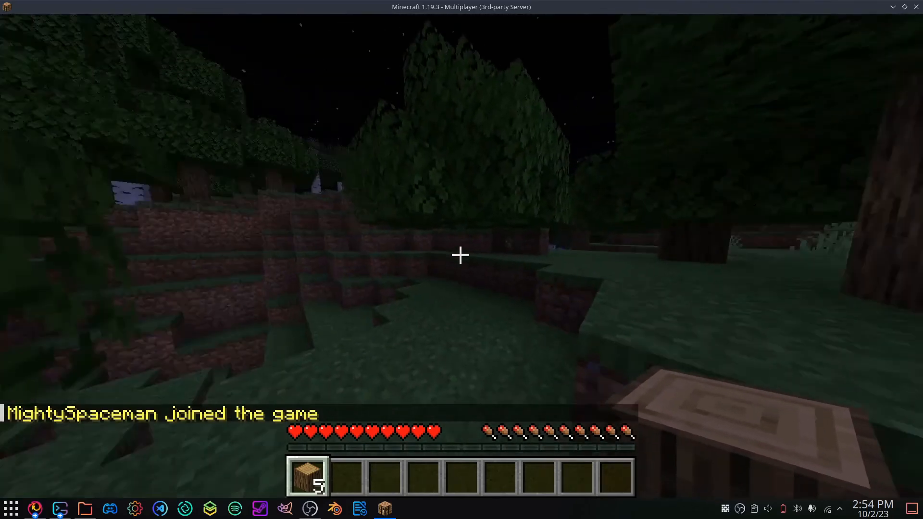
key(alt+Tab)
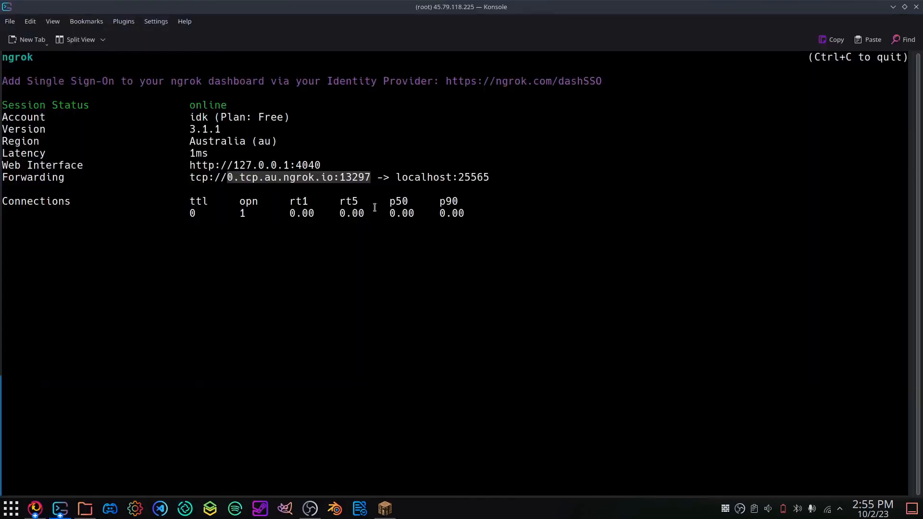
Stop ngrok, run 'ngrok tcp 25565' inside a tmux session and select the new forwarding host 0.tcp.au.ngrok.io.
click(374, 208)
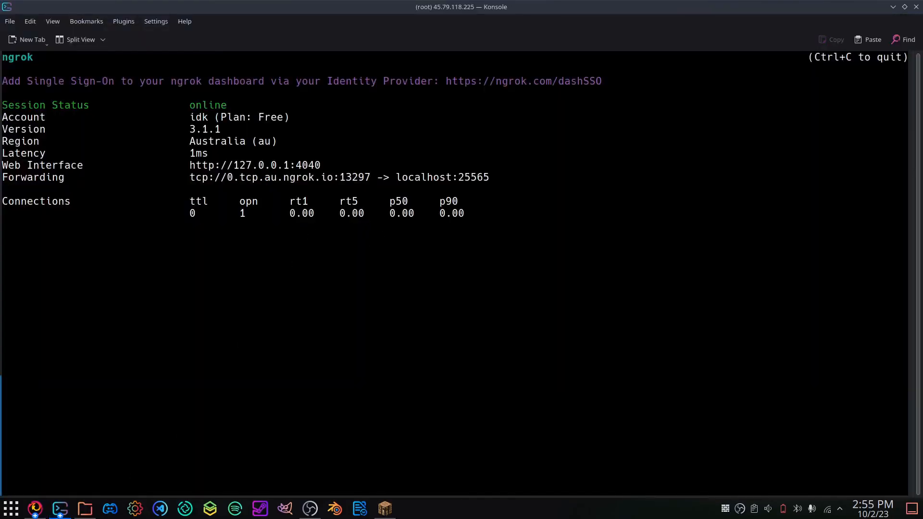
key(ctrl+c)
text(ux)
key(Return)
text(ngrok tcp 25565)
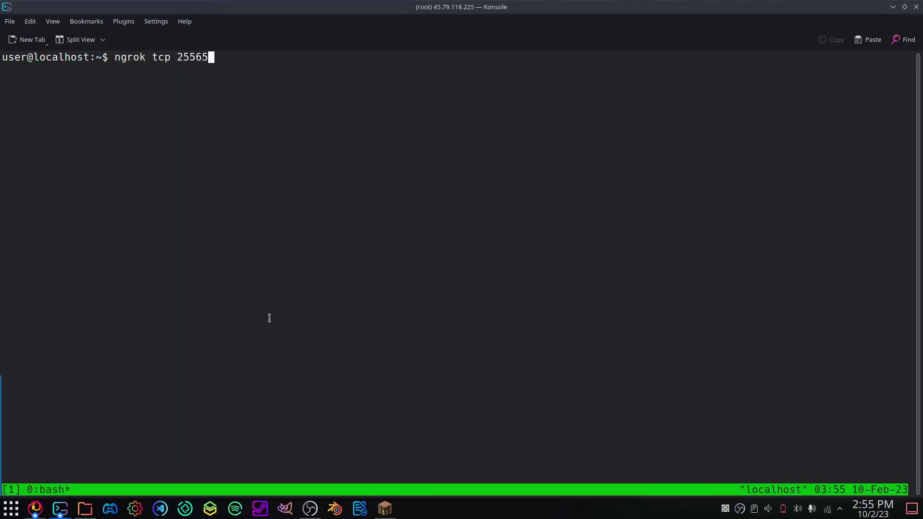
key(Return)
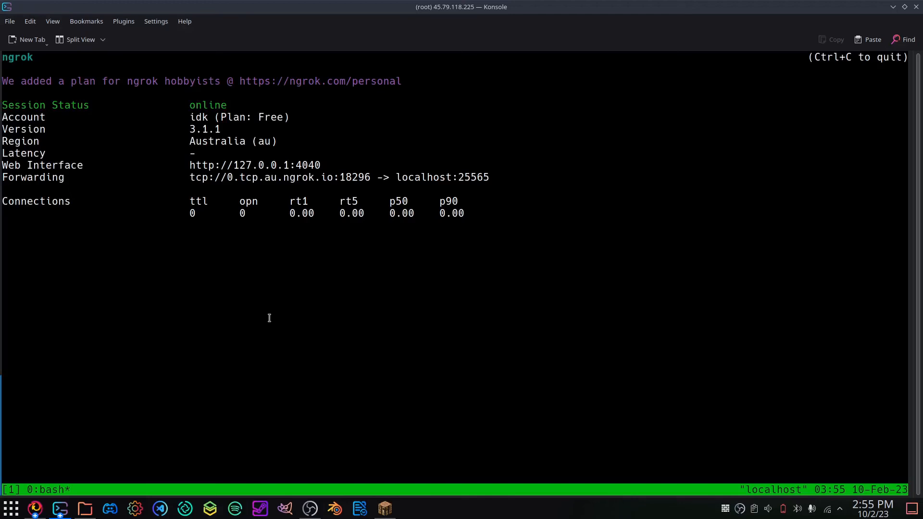
drag(228, 177, 331, 178)
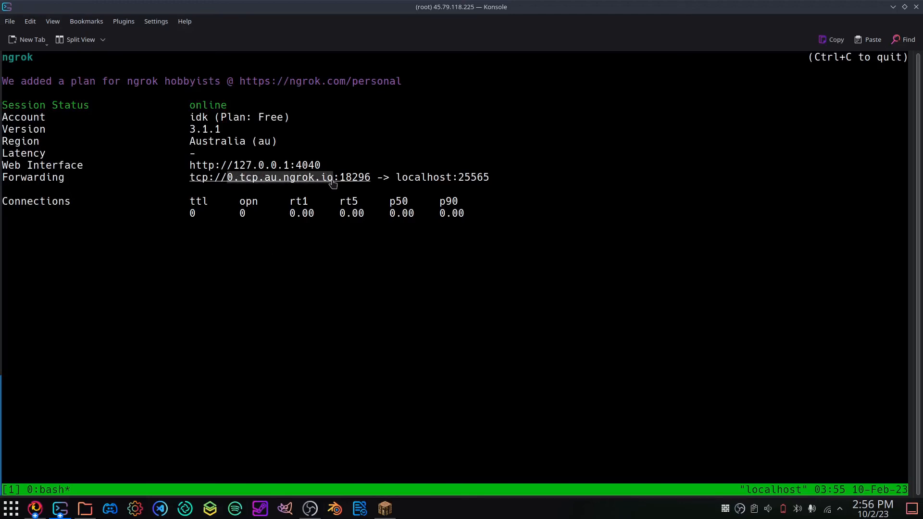
On Cloudflare DNS Records, start an SRV record named play with service _minecraft.
click(35, 509)
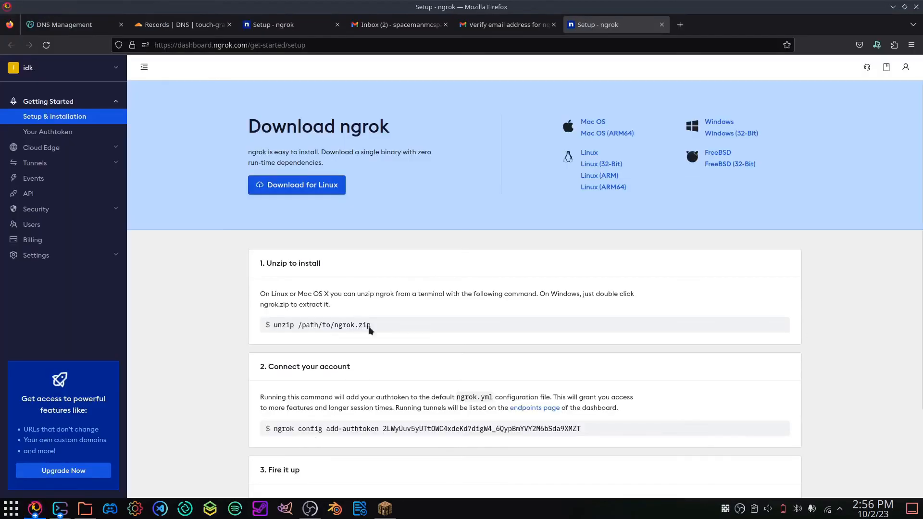
click(180, 25)
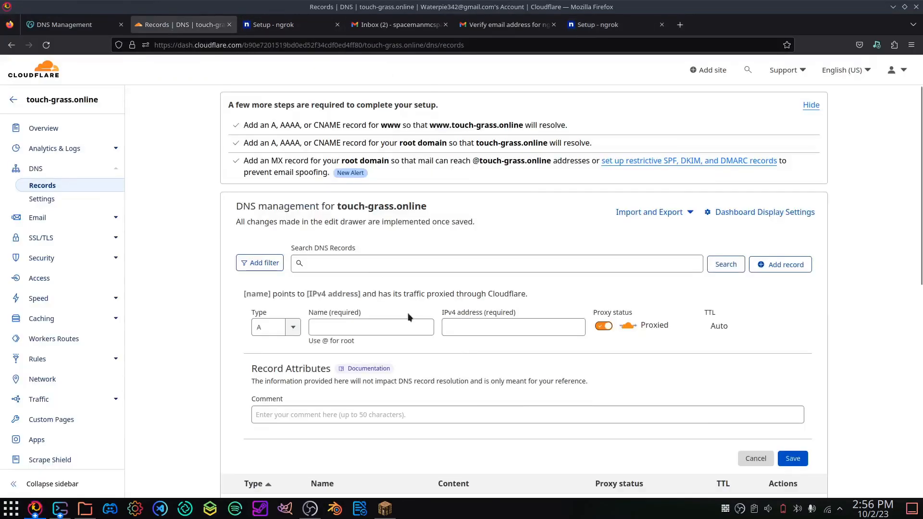
scroll(351, 338, down, 1)
click(292, 265)
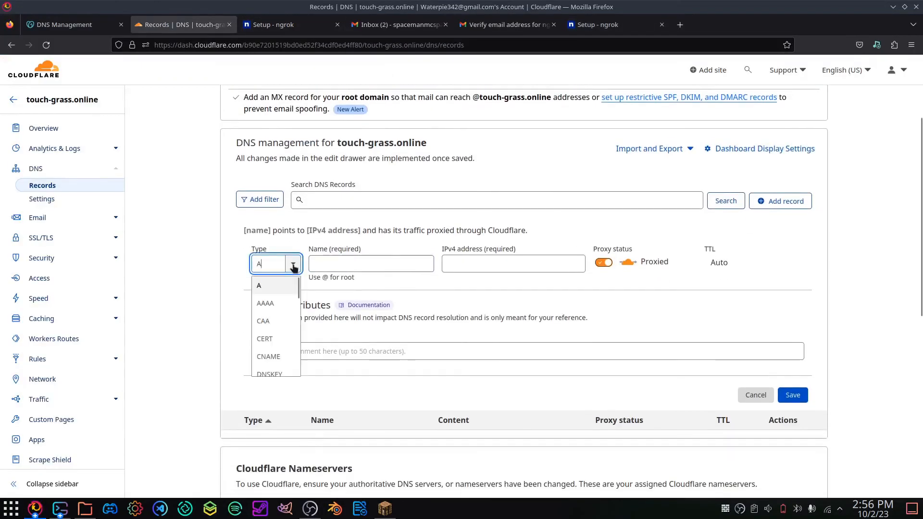
scroll(281, 322, down, 2)
scroll(282, 322, down, 3)
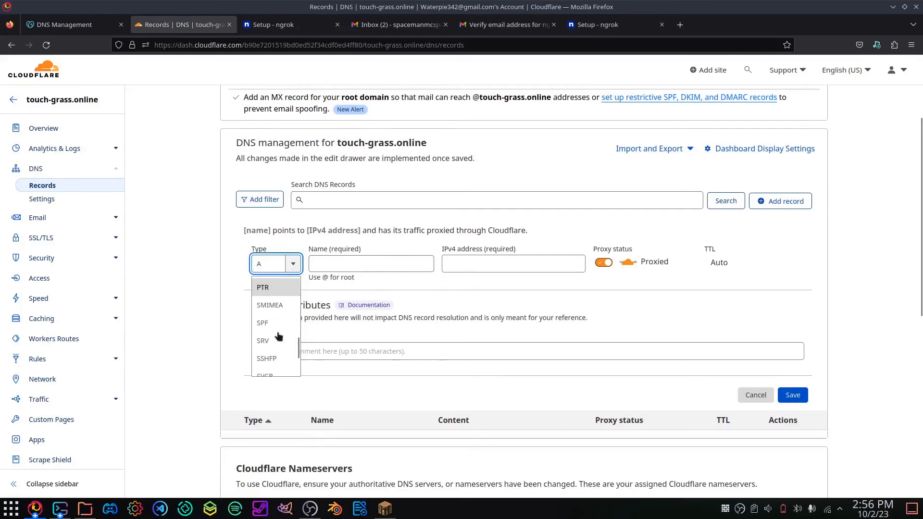
scroll(279, 335, down, 3)
click(280, 333)
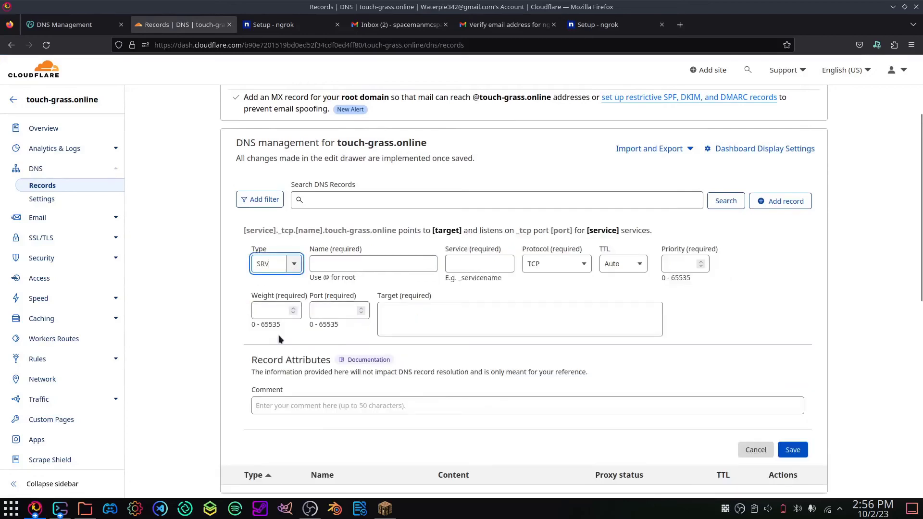
click(357, 260)
text(play)
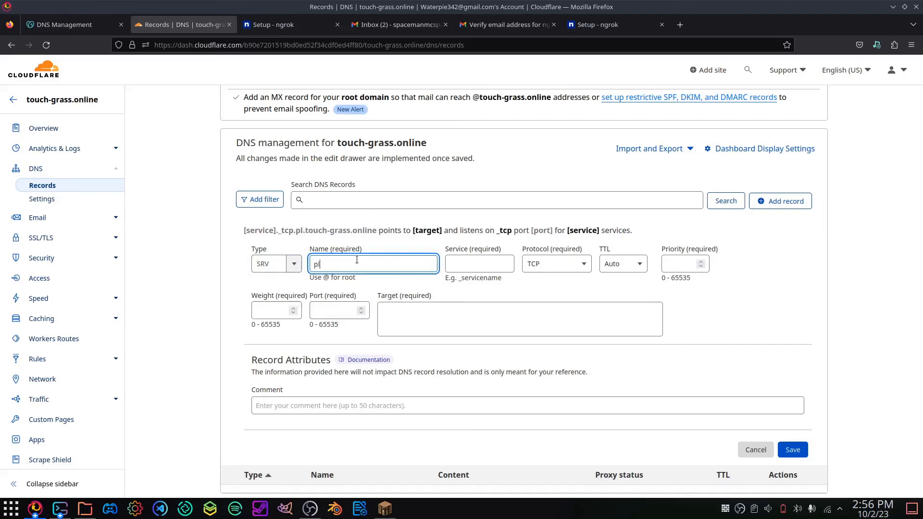
click(461, 263)
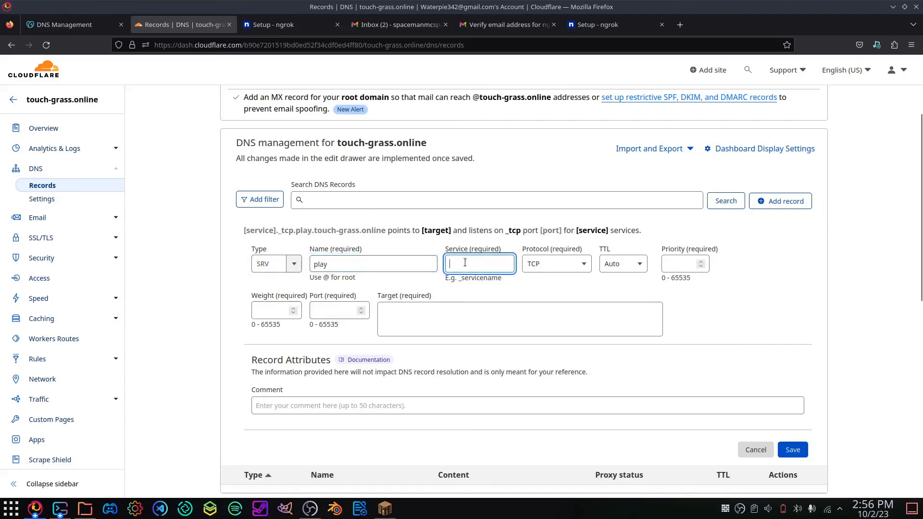
text(_minecraft)
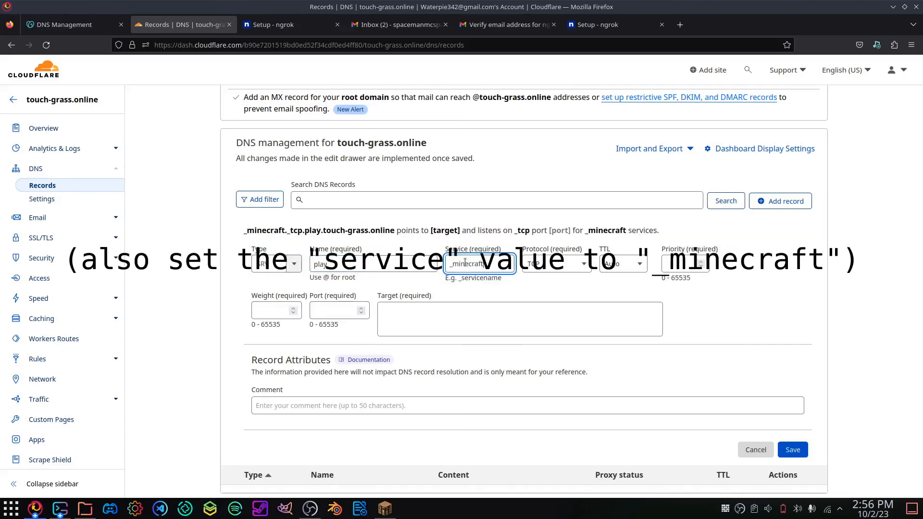
Set priority 0, weight 0, port 18296 and target 0.tcp.au.ngrok.io, then save the SRV record.
click(685, 263)
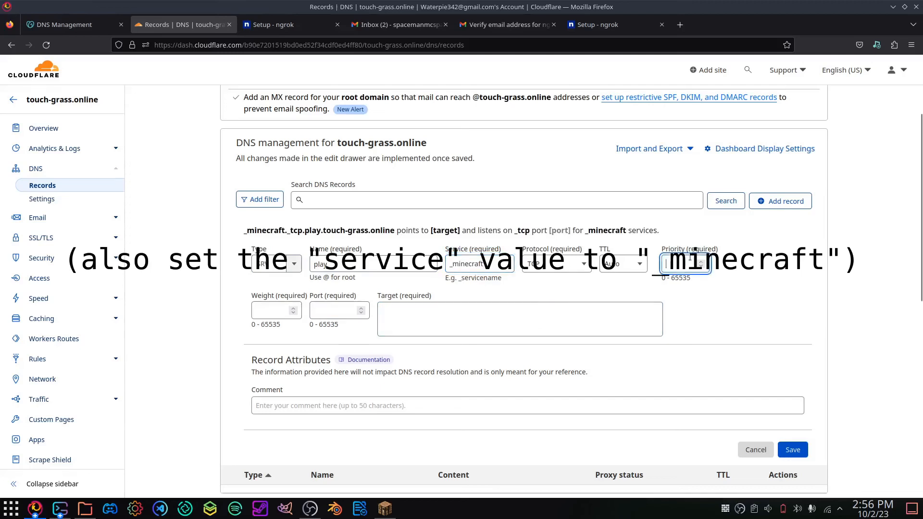
click(273, 309)
text(0)
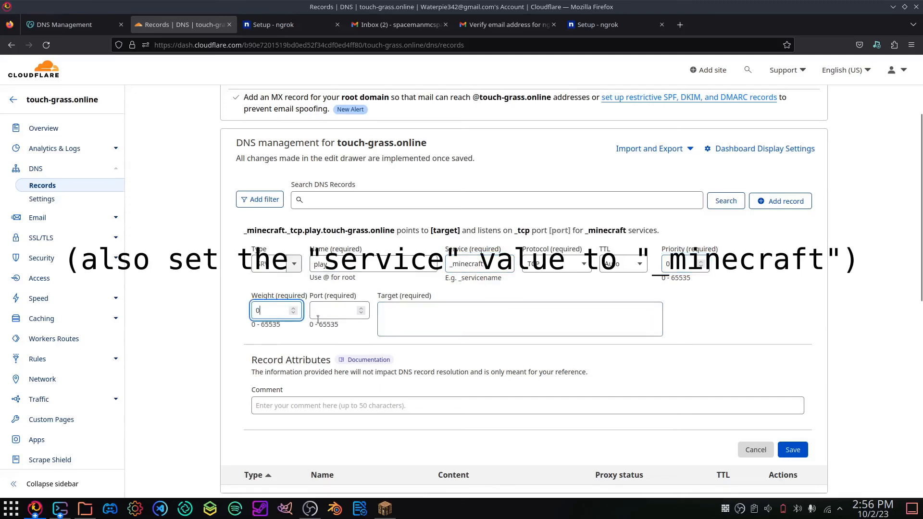
click(335, 310)
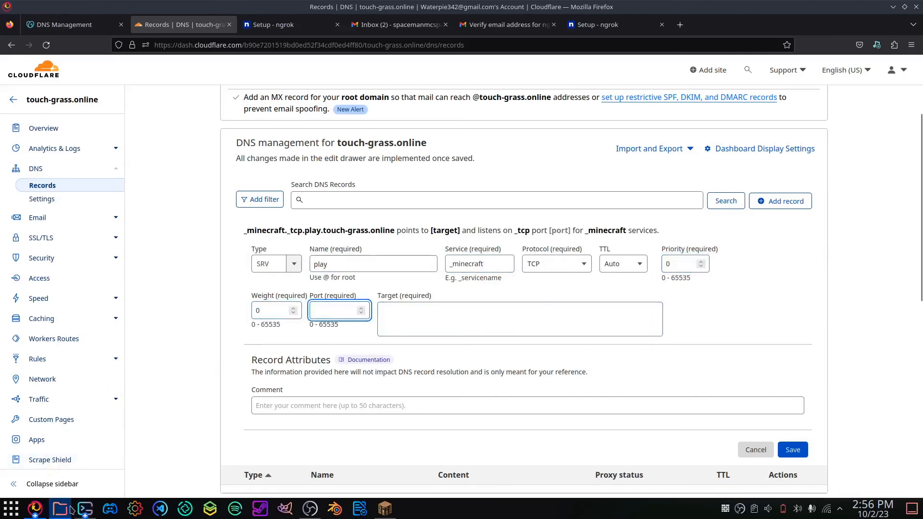
click(61, 509)
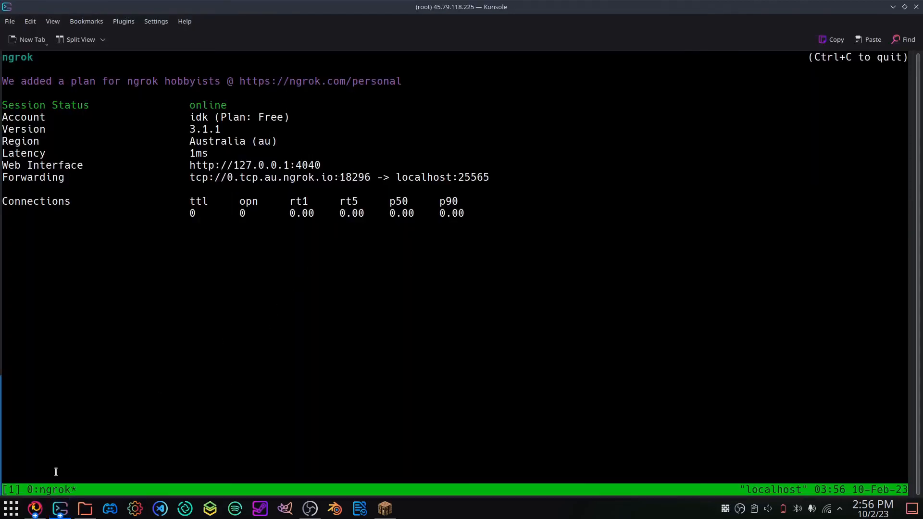
click(36, 510)
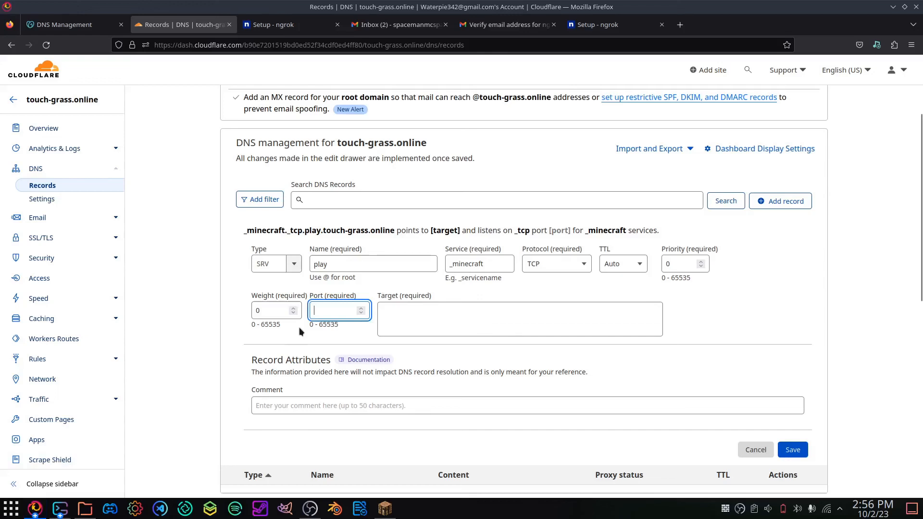
text(18296)
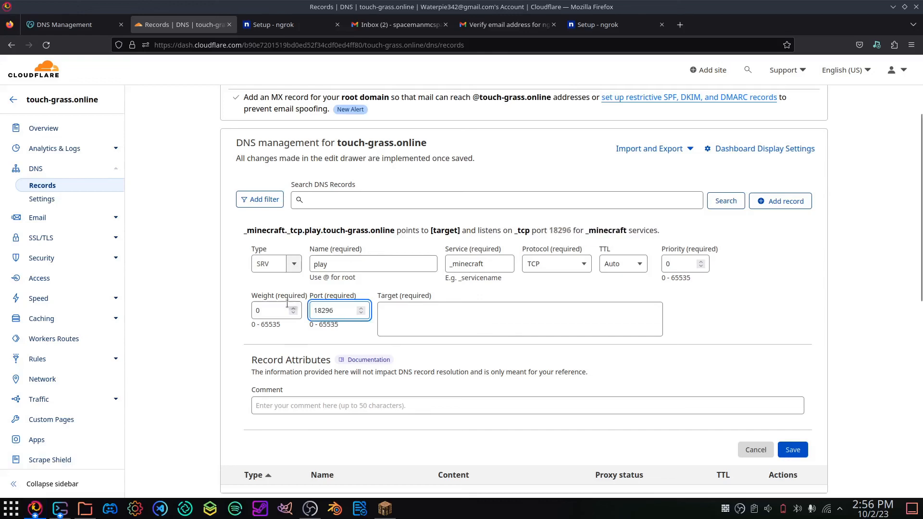
click(469, 325)
key(ctrl+v)
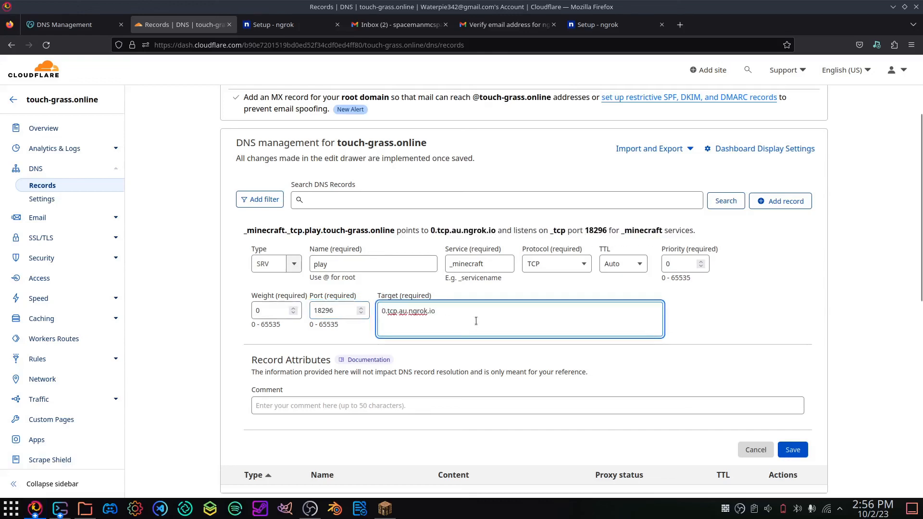
click(791, 450)
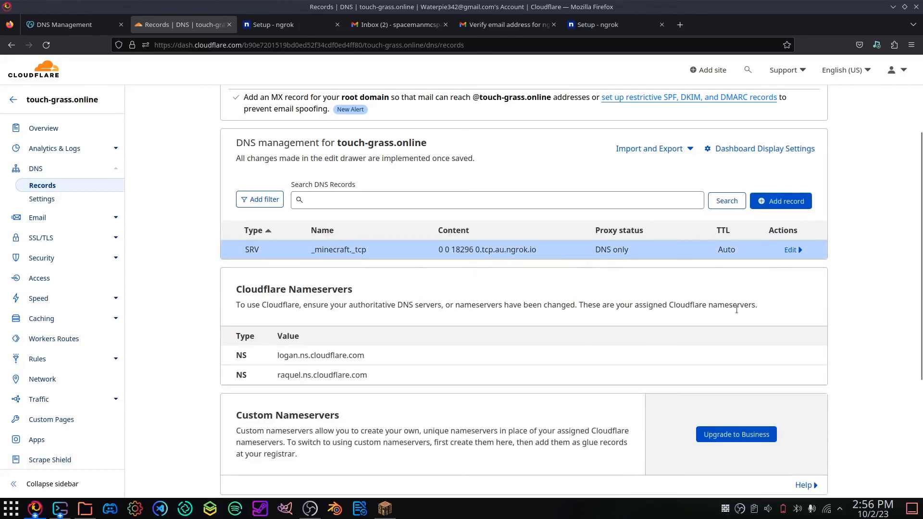
From the server list, join via Direct Connection using play.touch-grass.online instead of the ngrok address.
click(385, 508)
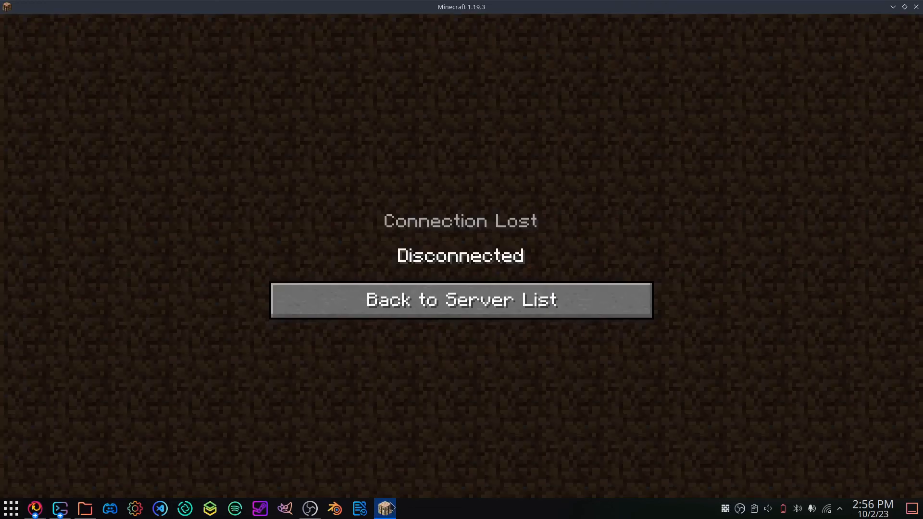
click(462, 301)
click(451, 410)
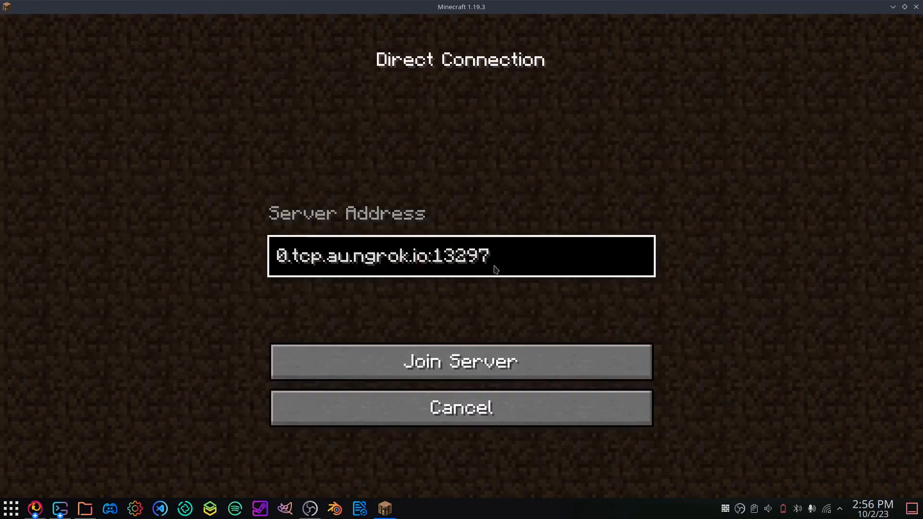
key(BackSpace)
key(BackSpace)
key(BackSpace)
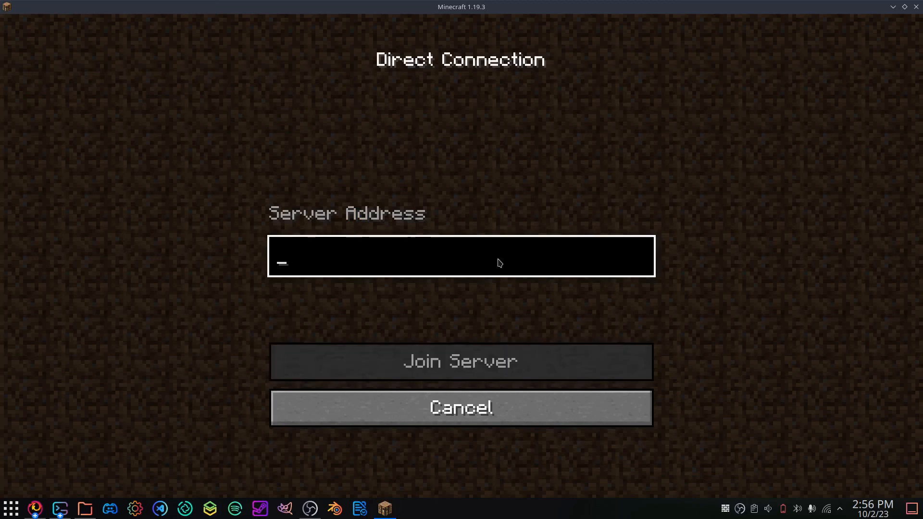
text(play.touch-grass.online)
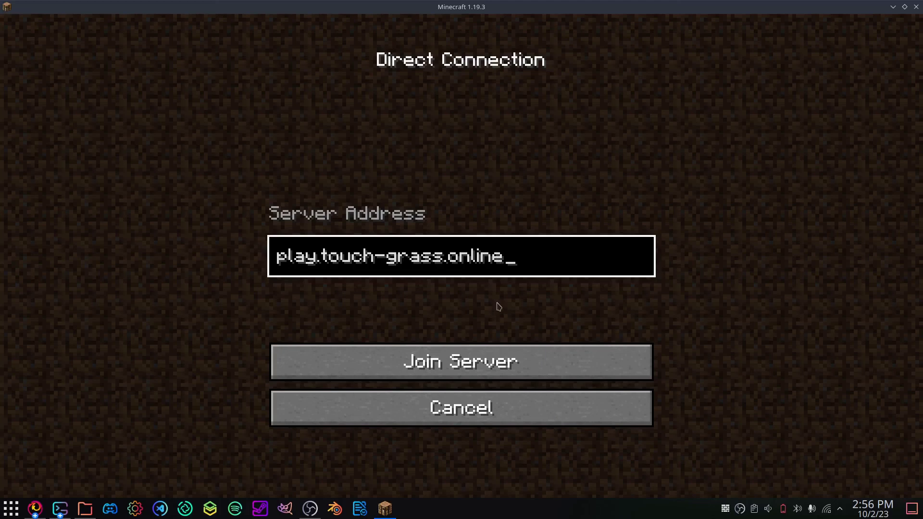
key(Return)
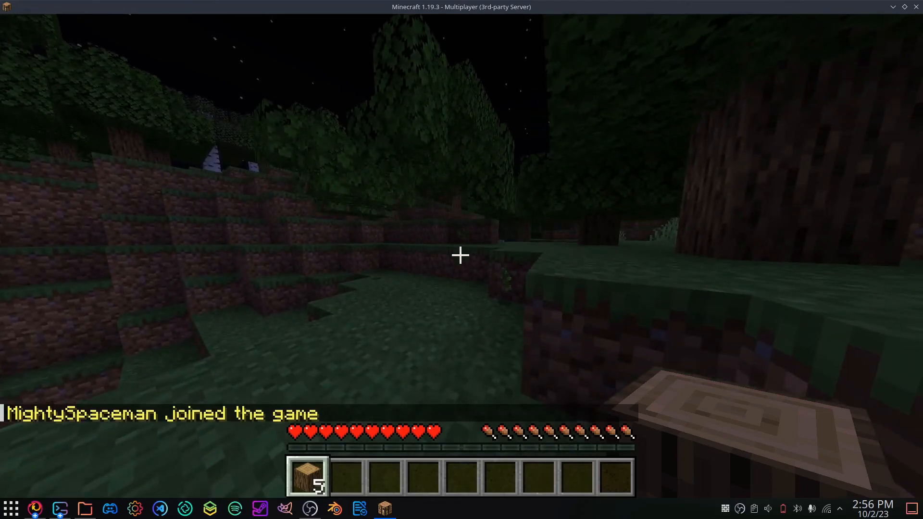
Toggle the F3 debug overlay and switch to a third-person front view of the player.
key(F3)
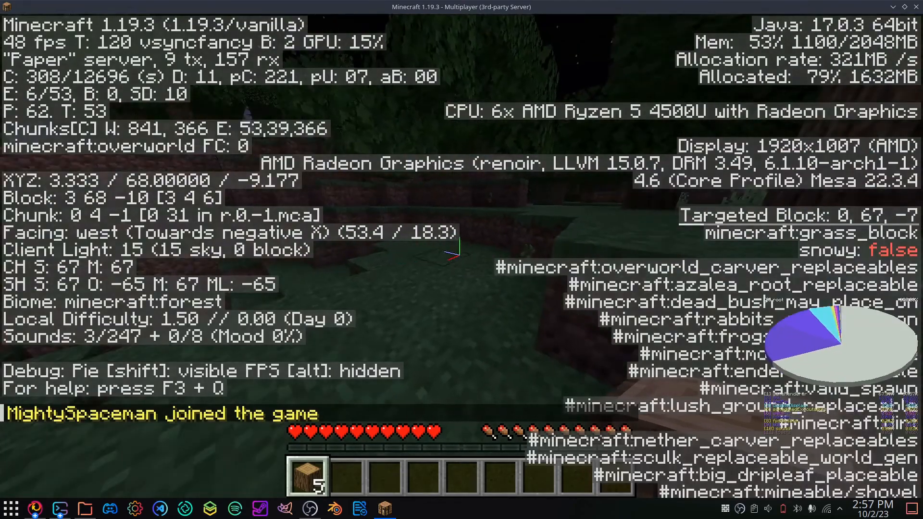
key(F3)
key(F5)
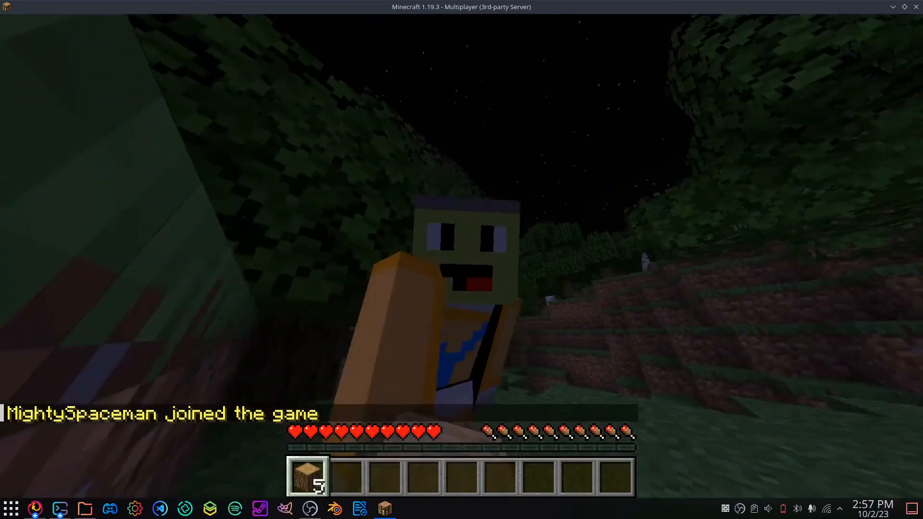